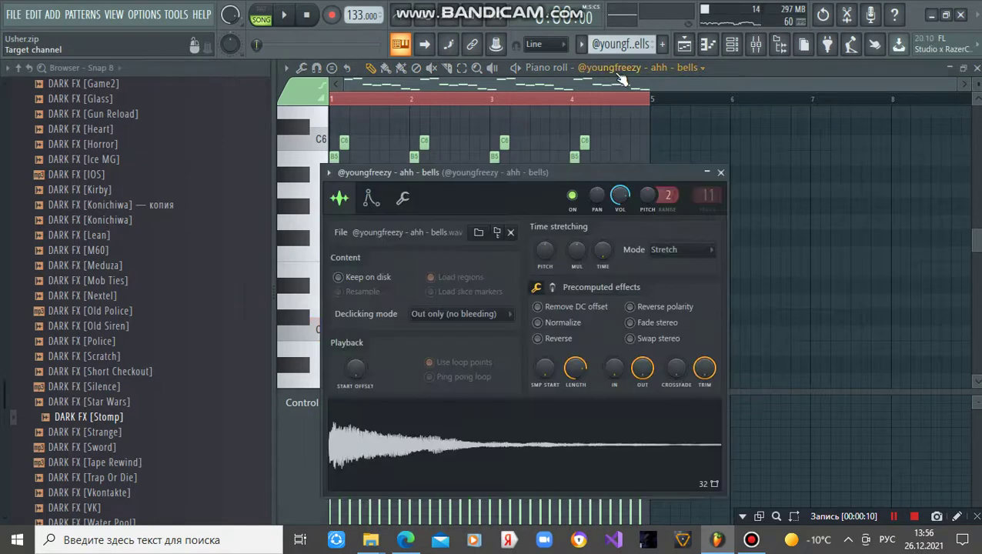
{"action": "left_click", "coordinate": [488, 102]}
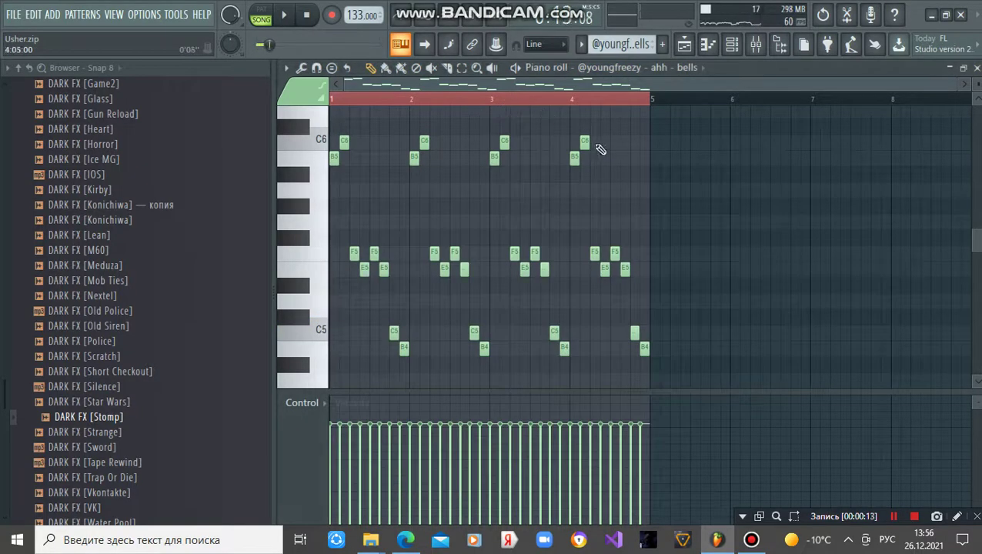
{"action": "left_click", "coordinate": [657, 71]}
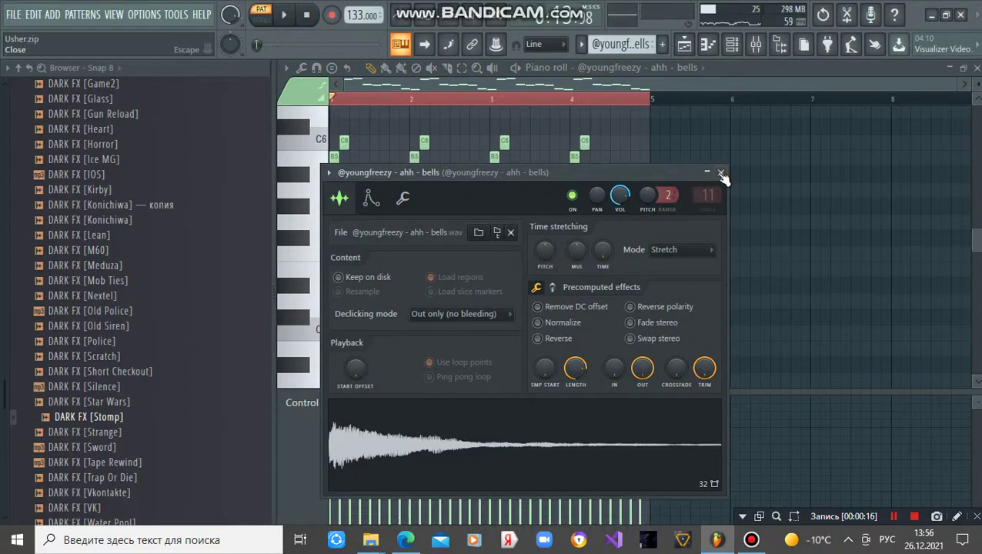
{"action": "left_click", "coordinate": [721, 174]}
{"action": "left_click", "coordinate": [977, 69]}
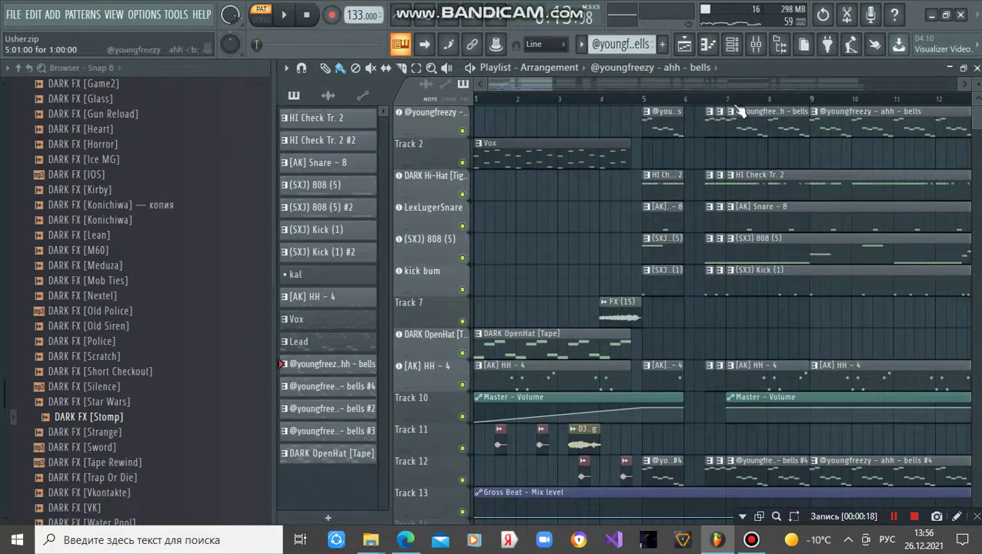
- Open the bells pattern in the piano roll, enlarge the note area and fit its four bars while it plays
{"action": "double_click", "coordinate": [846, 133]}
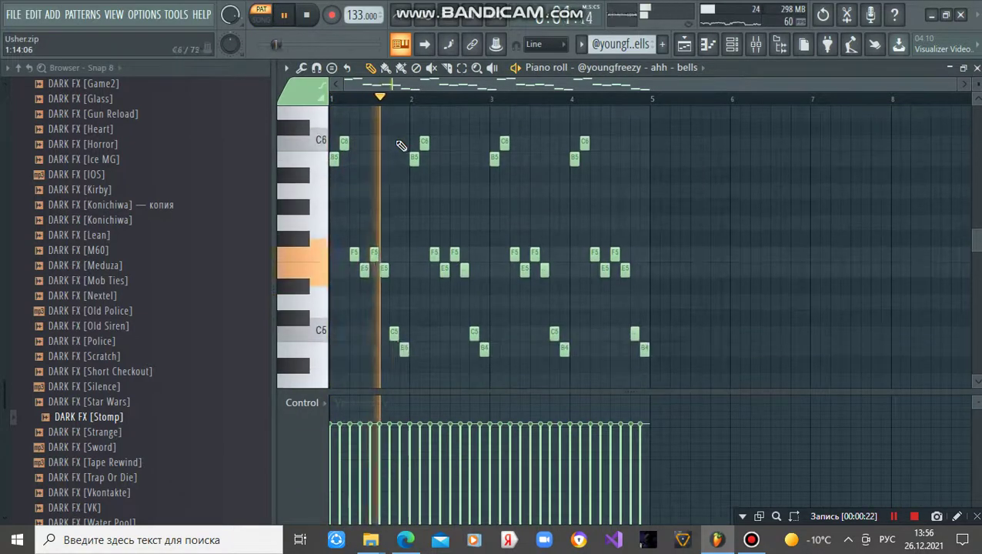
{"action": "left_click_drag", "start_coordinate": [304, 394], "coordinate": [304, 497]}
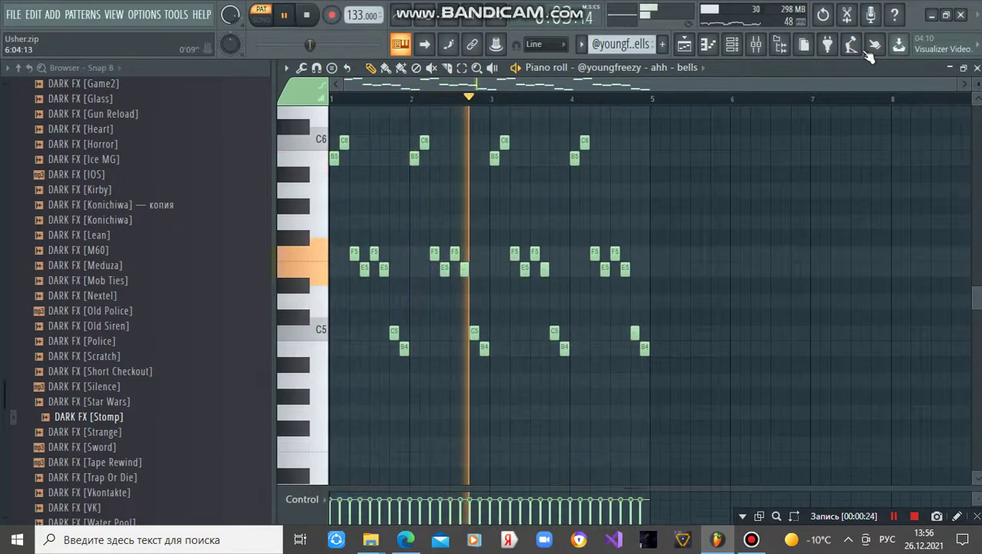
{"action": "left_click_drag", "start_coordinate": [956, 88], "coordinate": [667, 185]}
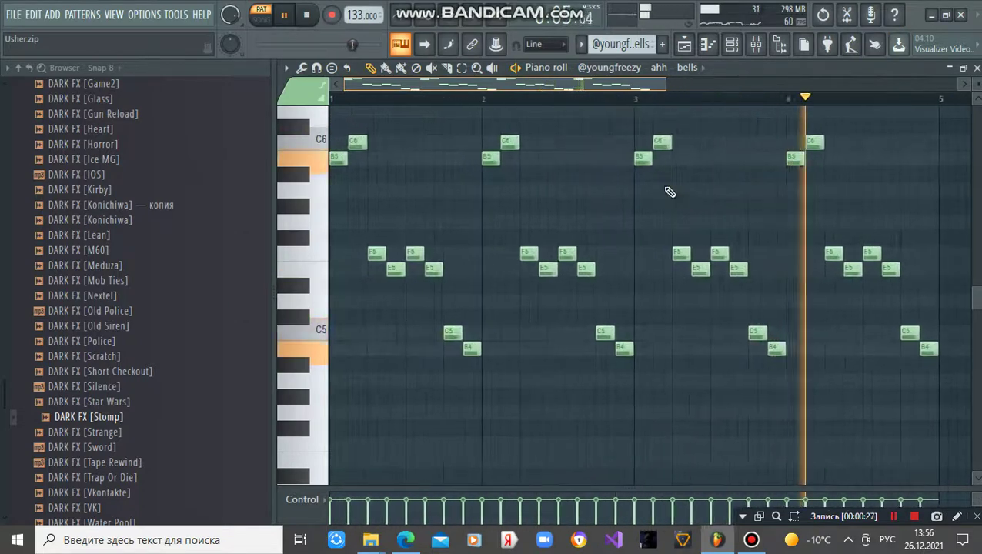
- Examine the precomputed effects of the bells sampler channel, including boost, EQ, cut and reverb, and close its window
{"action": "left_click", "coordinate": [657, 68]}
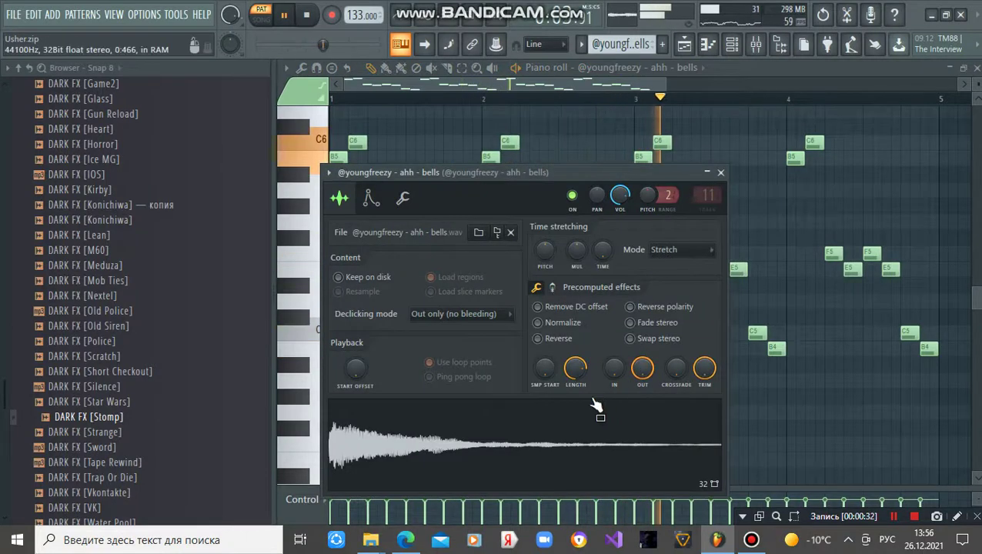
{"action": "left_click", "coordinate": [552, 287]}
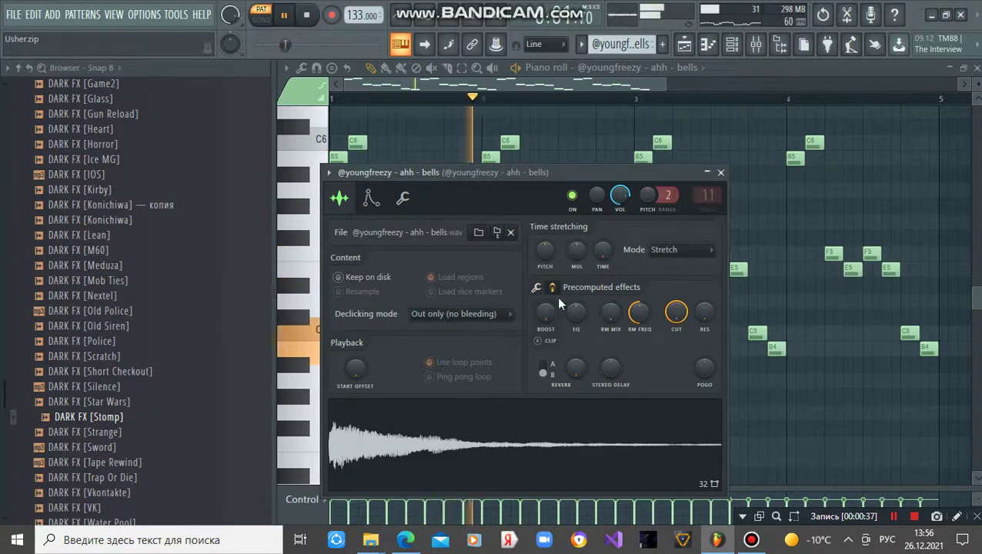
{"action": "left_click", "coordinate": [723, 174]}
- Inspect the Fruity Reeverb 2 and Fruity parametric EQ 2 effects on the bells mixer track
{"action": "key", "text": "F9"}
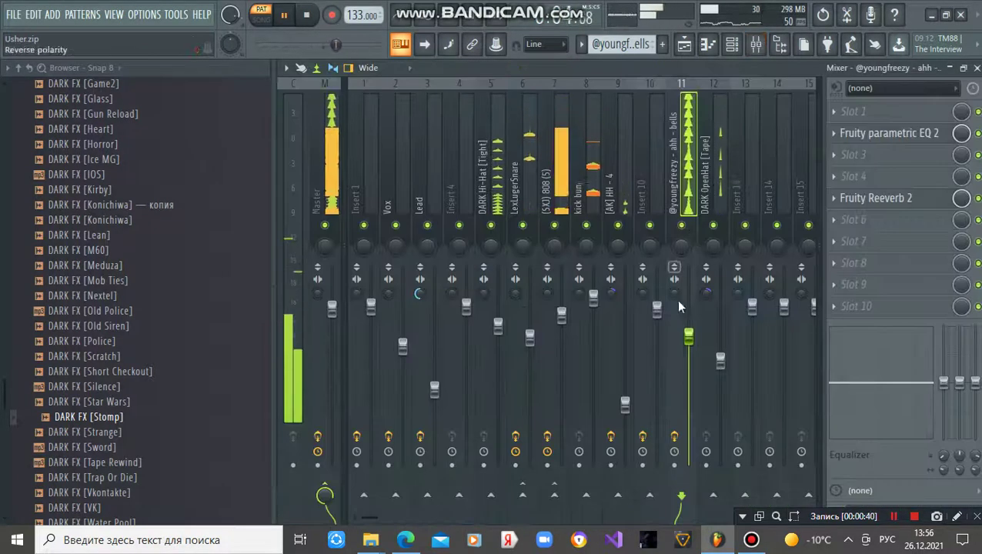
{"action": "left_click", "coordinate": [874, 202]}
{"action": "left_click", "coordinate": [736, 211]}
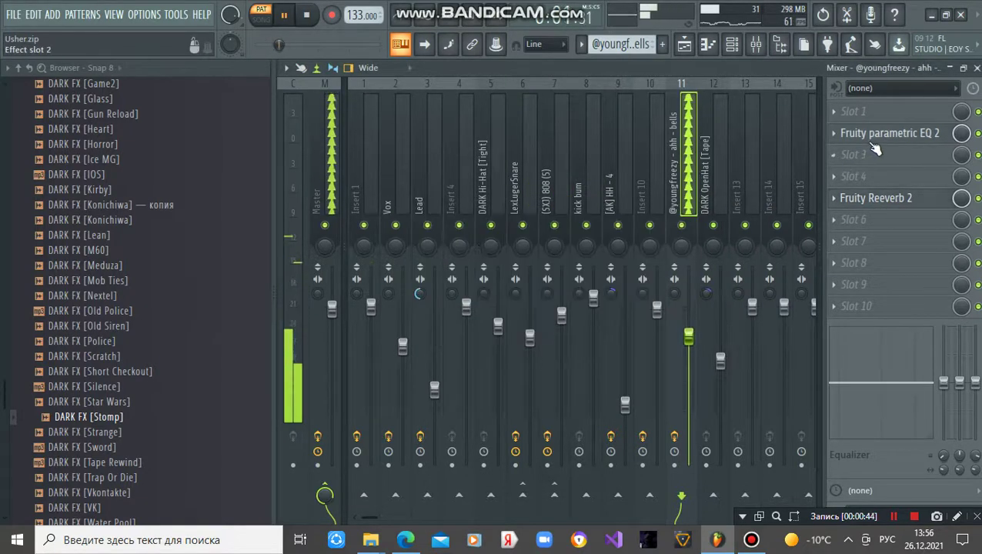
{"action": "left_click", "coordinate": [875, 135]}
{"action": "left_click", "coordinate": [756, 154]}
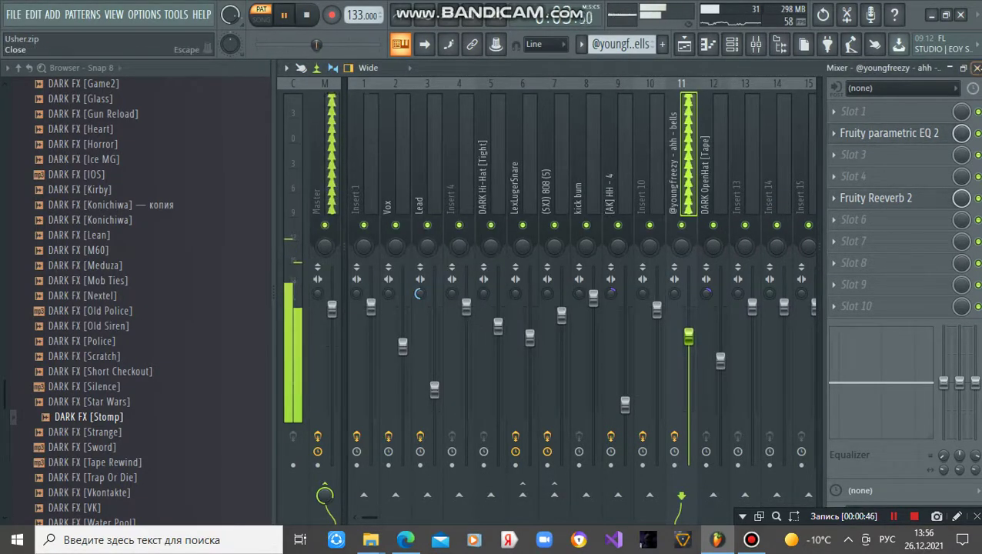
{"action": "left_click", "coordinate": [978, 68]}
{"action": "key", "text": "space"}
{"action": "scroll", "coordinate": [626, 44], "scroll_direction": "down", "scroll_amount": 1}
{"action": "scroll", "coordinate": [563, 228], "scroll_direction": "down", "scroll_amount": 2}
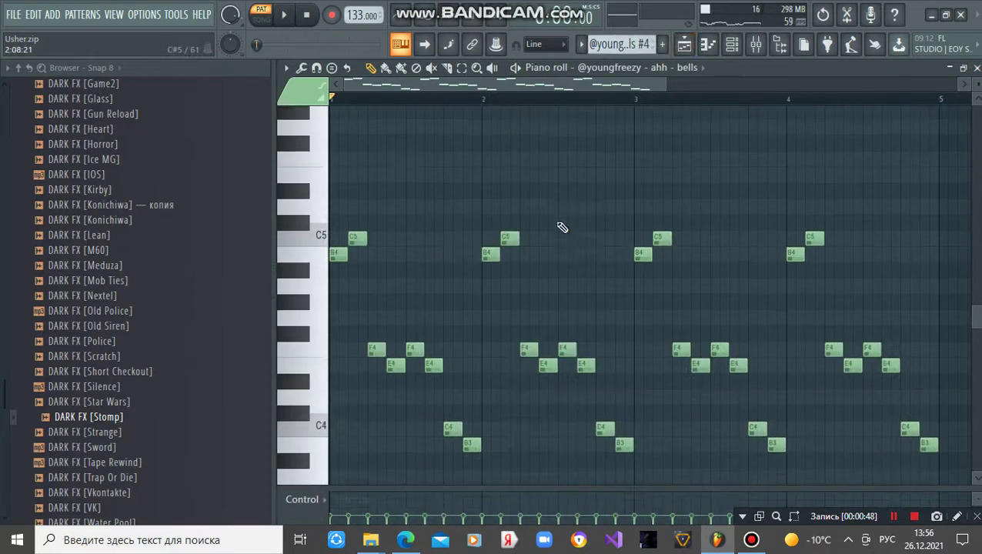
{"action": "key", "text": "space"}
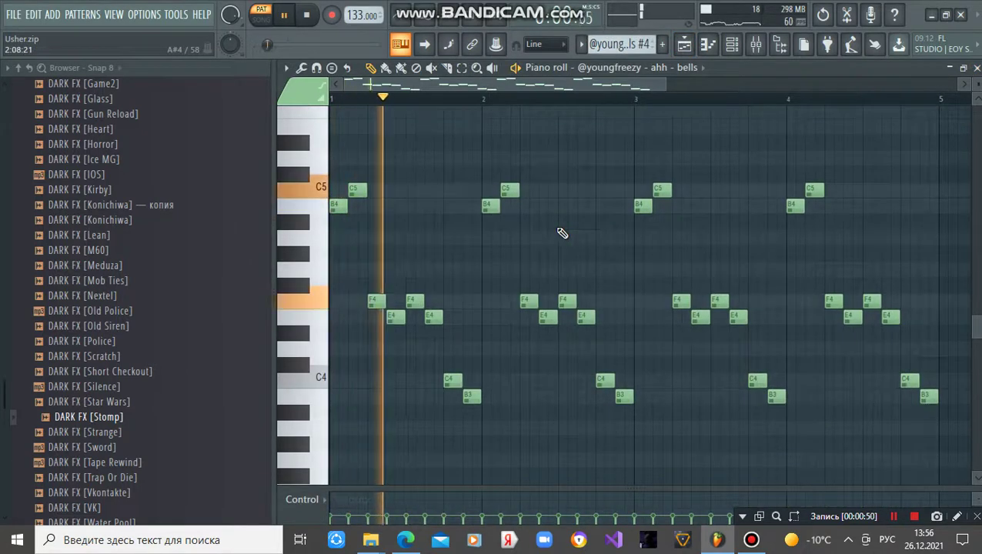
{"action": "scroll", "coordinate": [563, 233], "scroll_direction": "down", "scroll_amount": 1}
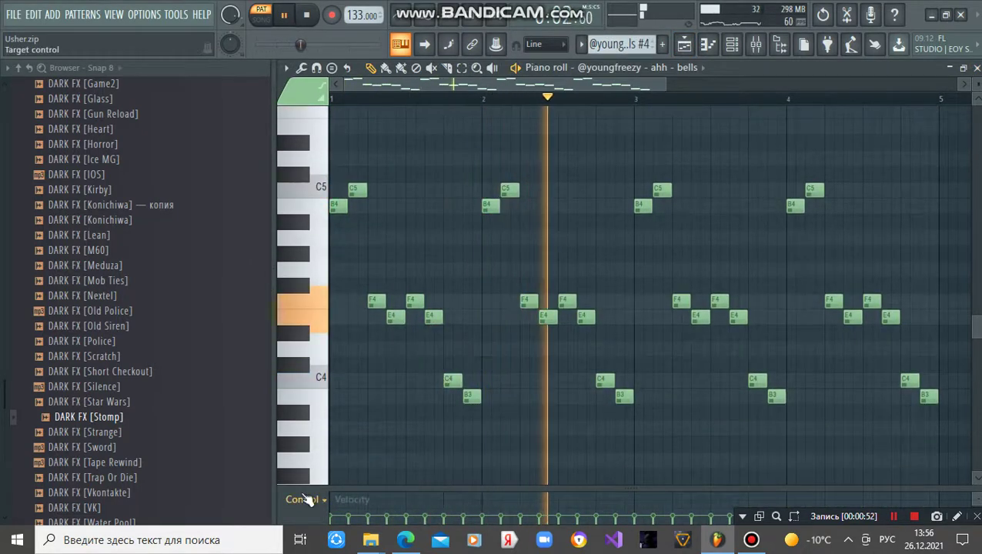
{"action": "left_click_drag", "start_coordinate": [309, 490], "coordinate": [296, 278]}
{"action": "left_click_drag", "start_coordinate": [301, 337], "coordinate": [307, 499]}
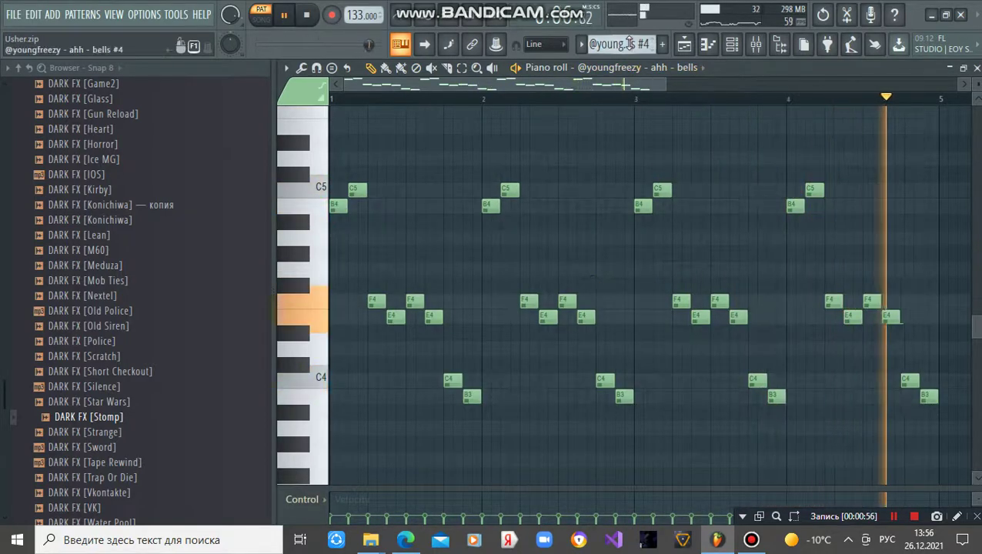
{"action": "key", "text": "space"}
{"action": "scroll", "coordinate": [628, 43], "scroll_direction": "down", "scroll_amount": 2}
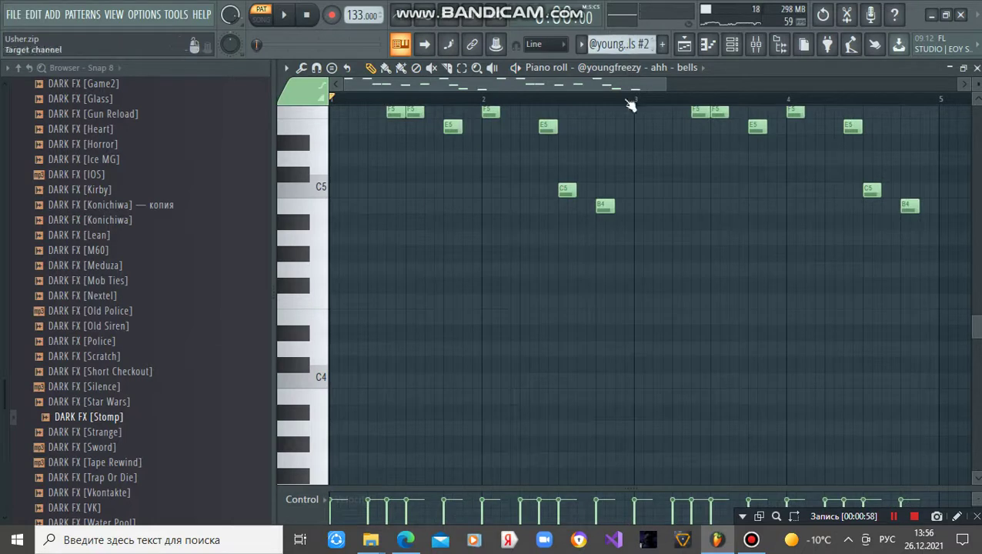
{"action": "scroll", "coordinate": [620, 138], "scroll_direction": "up", "scroll_amount": 4}
{"action": "key", "text": "space"}
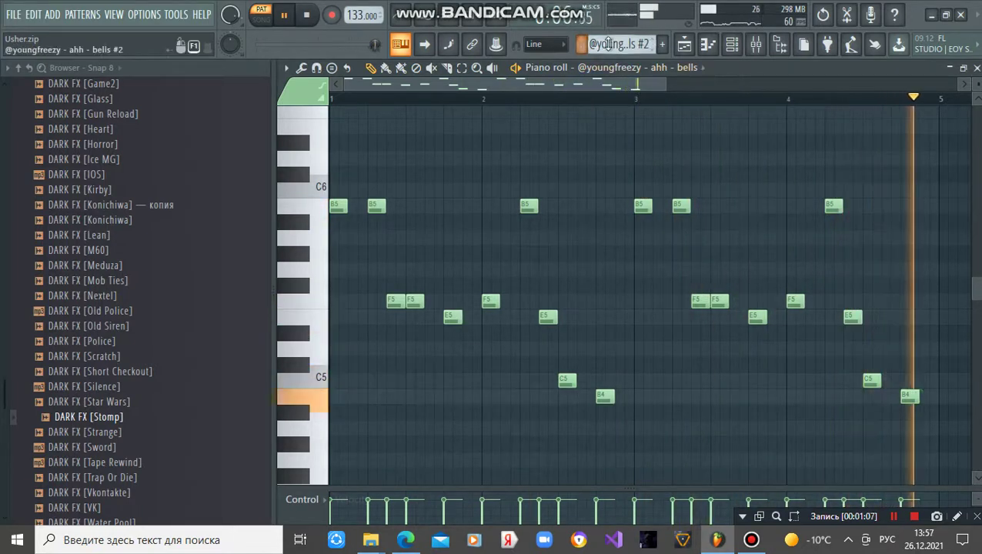
{"action": "scroll", "coordinate": [610, 44], "scroll_direction": "down", "scroll_amount": 1}
{"action": "scroll", "coordinate": [570, 176], "scroll_direction": "down", "scroll_amount": 3}
{"action": "key", "text": "space"}
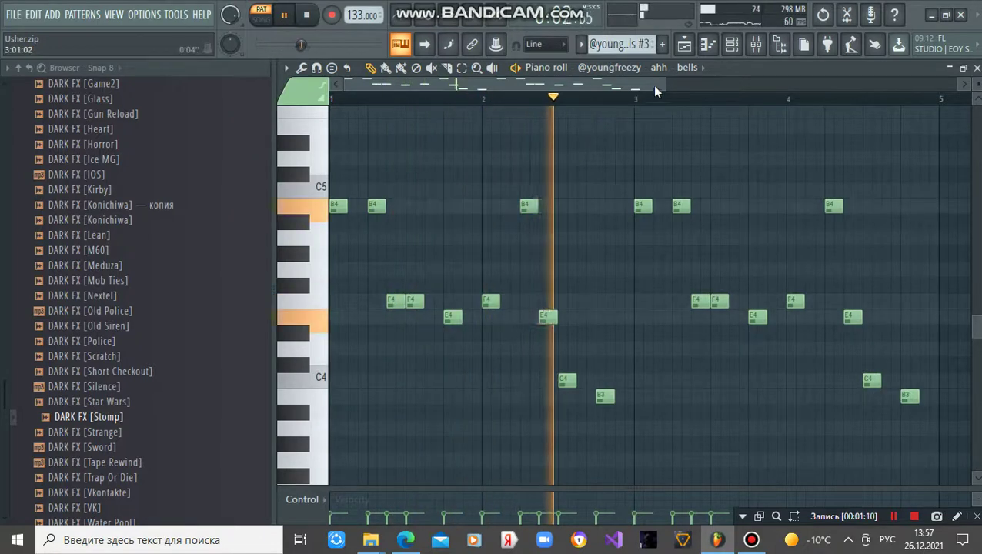
{"action": "key", "text": "space"}
- Open the Vox pattern from the playlist in the piano roll and extend the time selection to the start of bar 5
{"action": "left_click", "coordinate": [976, 68]}
{"action": "double_click", "coordinate": [511, 155]}
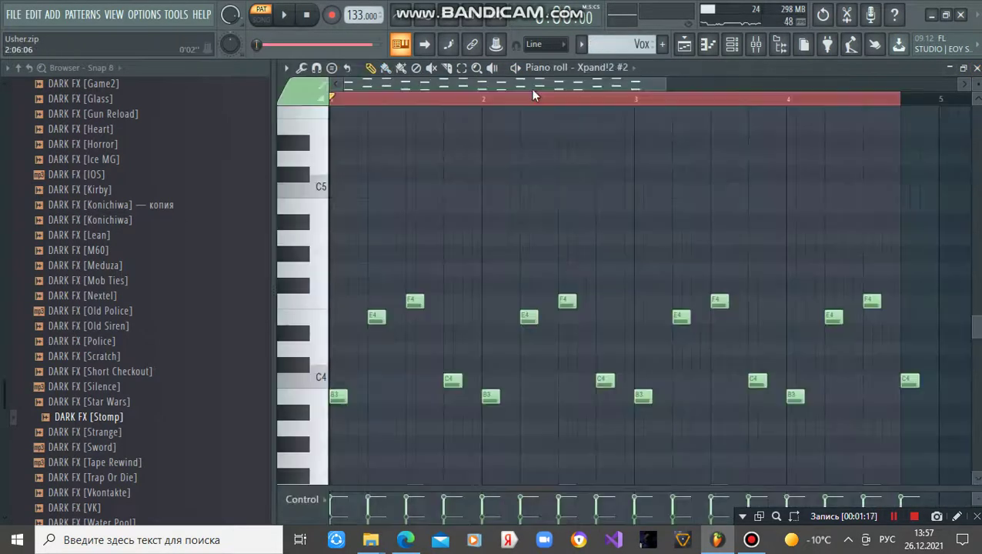
{"action": "scroll", "coordinate": [502, 218], "scroll_direction": "down", "scroll_amount": 3}
{"action": "scroll", "coordinate": [502, 218], "scroll_direction": "down", "scroll_amount": 2}
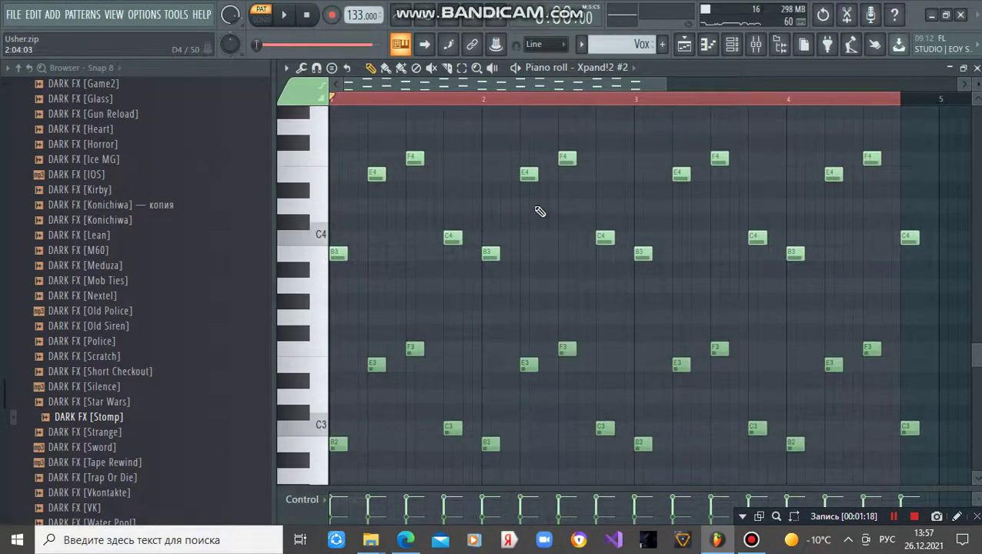
{"action": "left_click_drag", "start_coordinate": [908, 106], "coordinate": [937, 115]}
{"action": "left_click", "coordinate": [928, 130]}
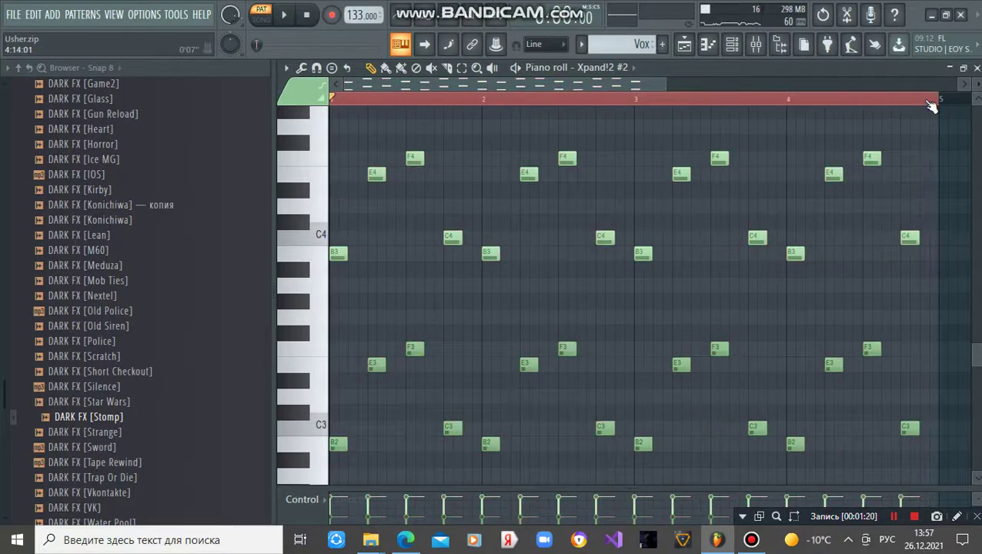
- Reopen the Vox pattern from its playlist clip at bar 29 and examine the preset used in Xpand!2 #2
{"action": "left_click", "coordinate": [977, 68]}
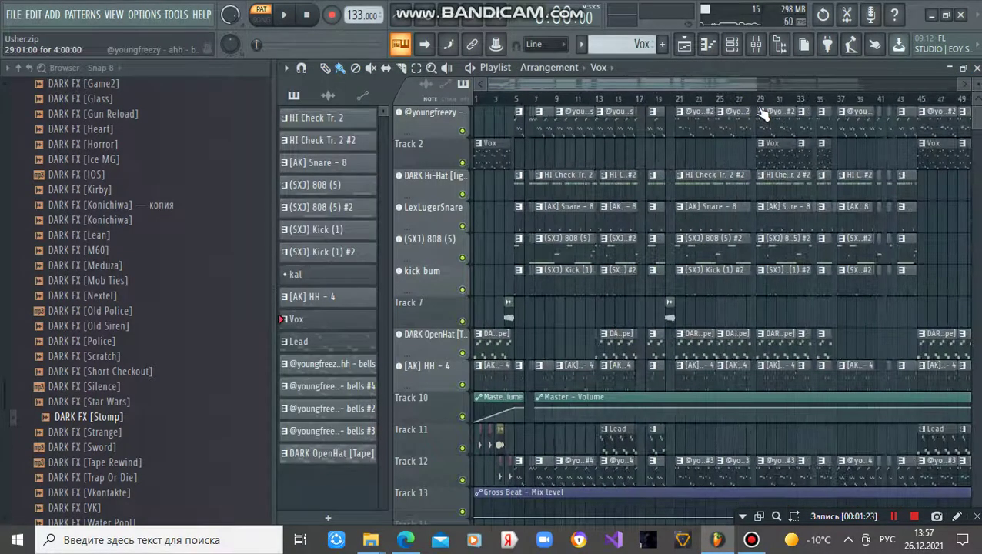
{"action": "double_click", "coordinate": [768, 161]}
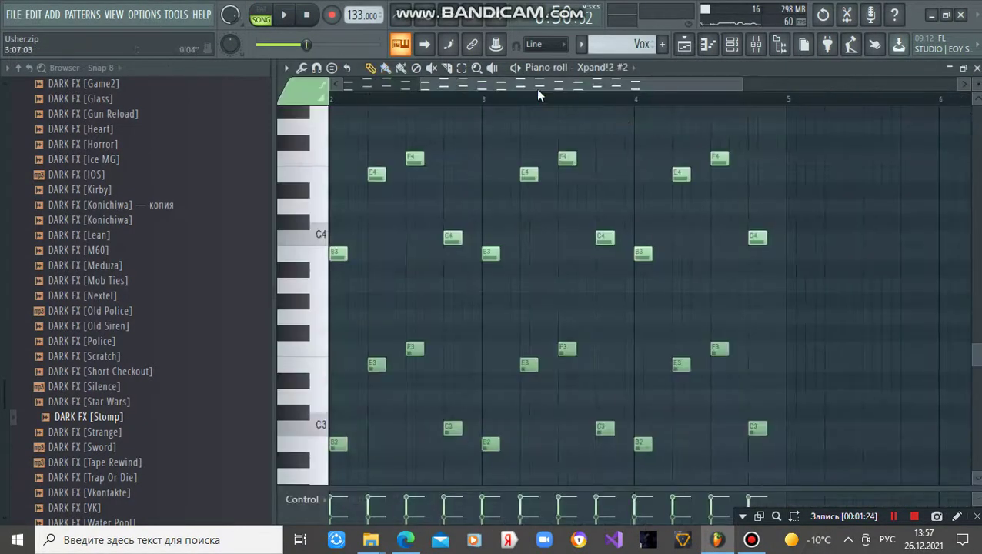
{"action": "left_click", "coordinate": [612, 70]}
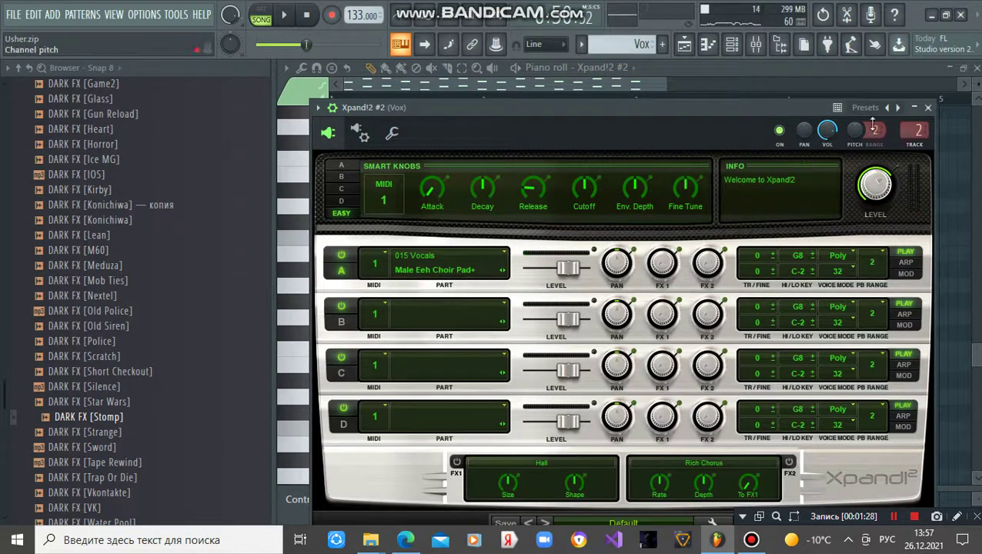
{"action": "left_click", "coordinate": [929, 108]}
- Inspect the Fruity parametric EQ 2 curve on the Vox mixer track and return to the piano roll
{"action": "left_click", "coordinate": [758, 46]}
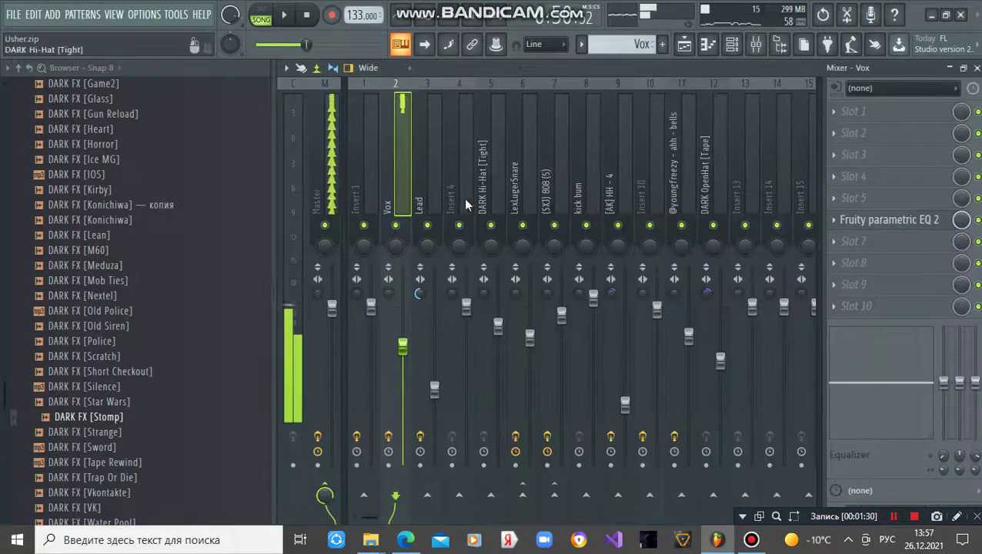
{"action": "left_click", "coordinate": [879, 207]}
{"action": "left_click", "coordinate": [877, 185]}
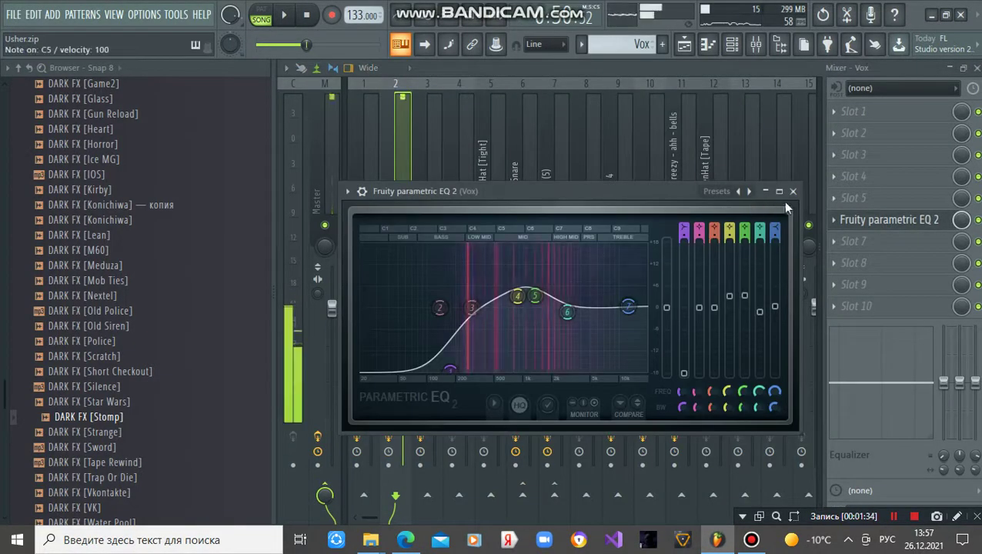
{"action": "left_click", "coordinate": [793, 192]}
{"action": "left_click", "coordinate": [974, 68]}
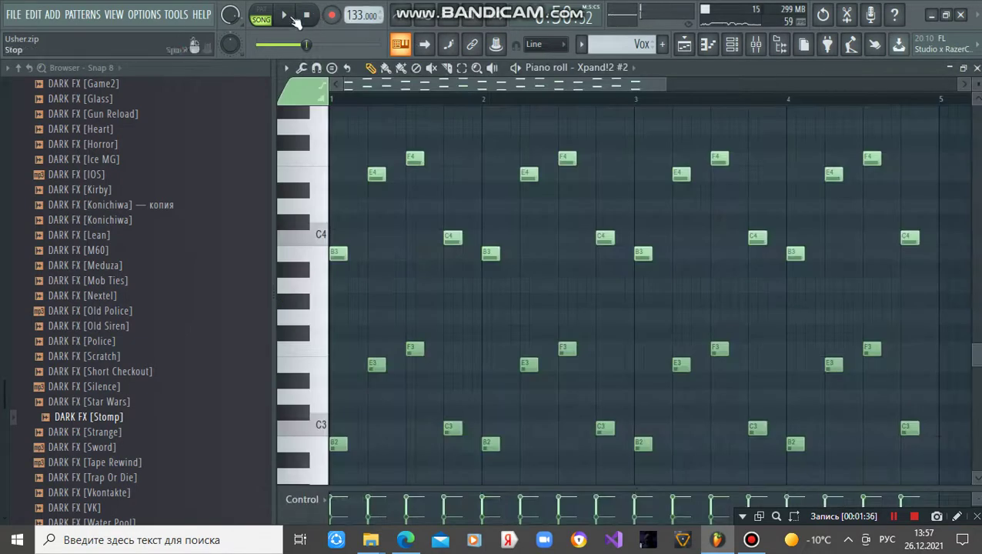
- Play the Vox pattern, stop it and return to the playlist
{"action": "key", "text": "space"}
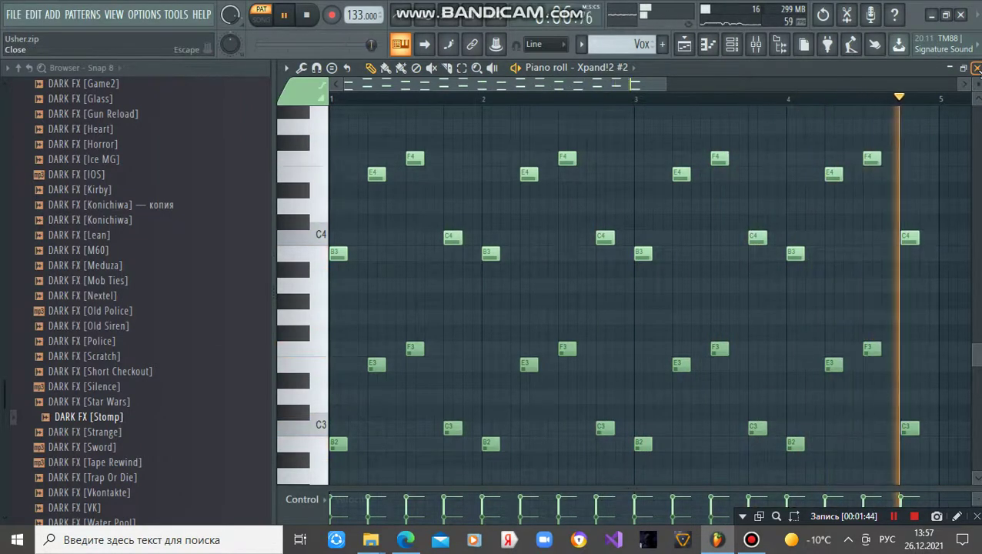
{"action": "key", "text": "space"}
{"action": "left_click", "coordinate": [977, 67]}
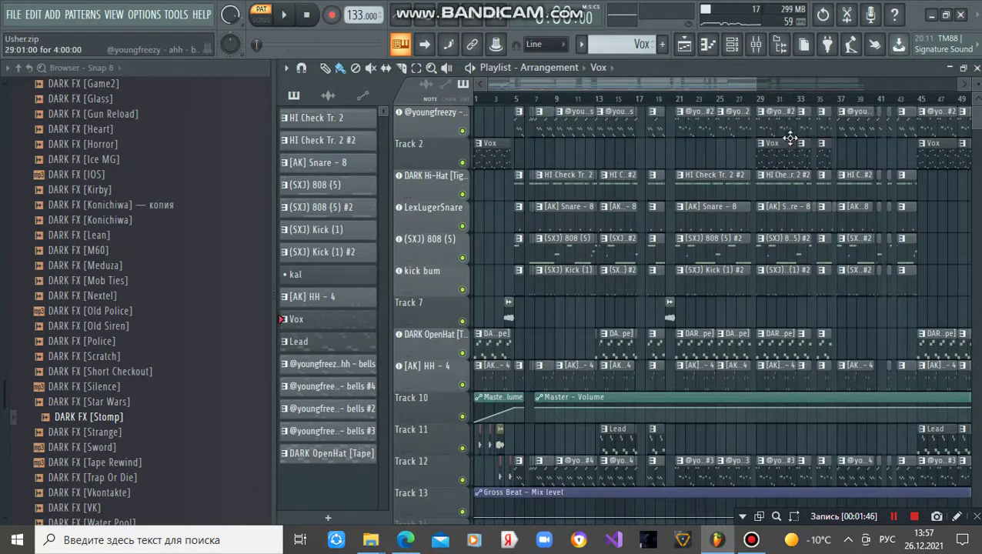
- Open the Lead pattern from its Track 11 clip in the piano roll and bring its notes around C5 into view
{"action": "scroll", "coordinate": [791, 139], "scroll_direction": "down", "scroll_amount": 2}
{"action": "left_click", "coordinate": [761, 100]}
{"action": "scroll", "coordinate": [755, 369], "scroll_direction": "down", "scroll_amount": 2}
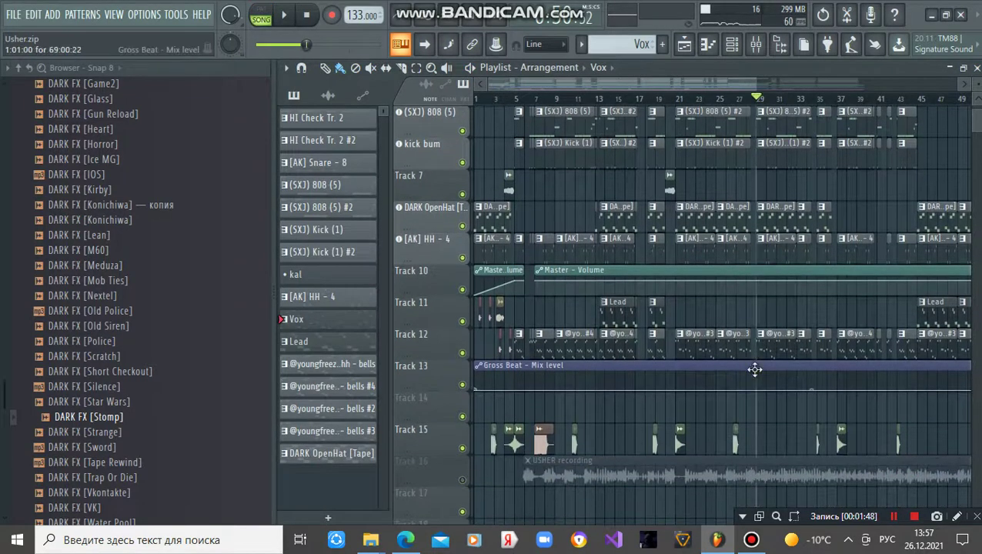
{"action": "double_click", "coordinate": [619, 318]}
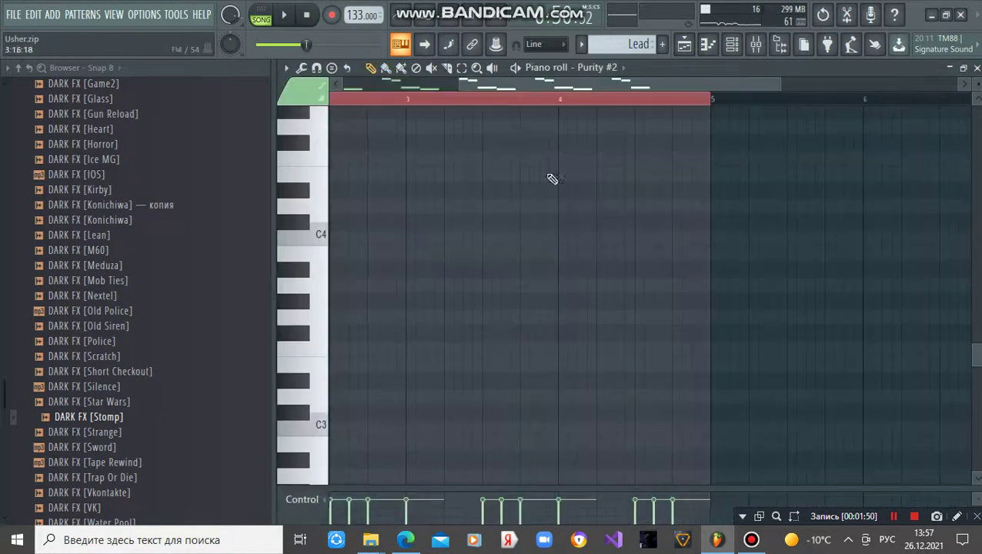
{"action": "scroll", "coordinate": [487, 102], "scroll_direction": "down", "scroll_amount": 3}
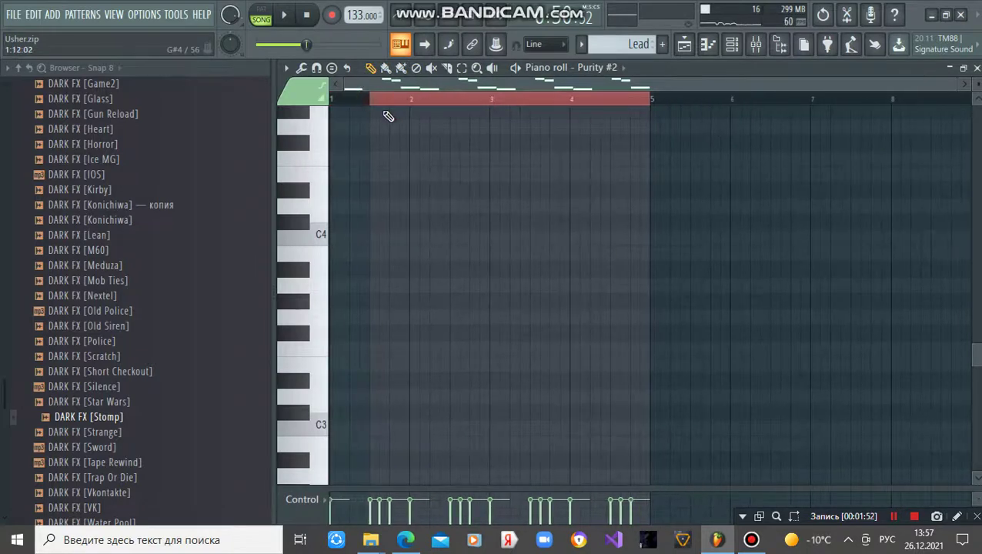
{"action": "scroll", "coordinate": [593, 237], "scroll_direction": "up", "scroll_amount": 6}
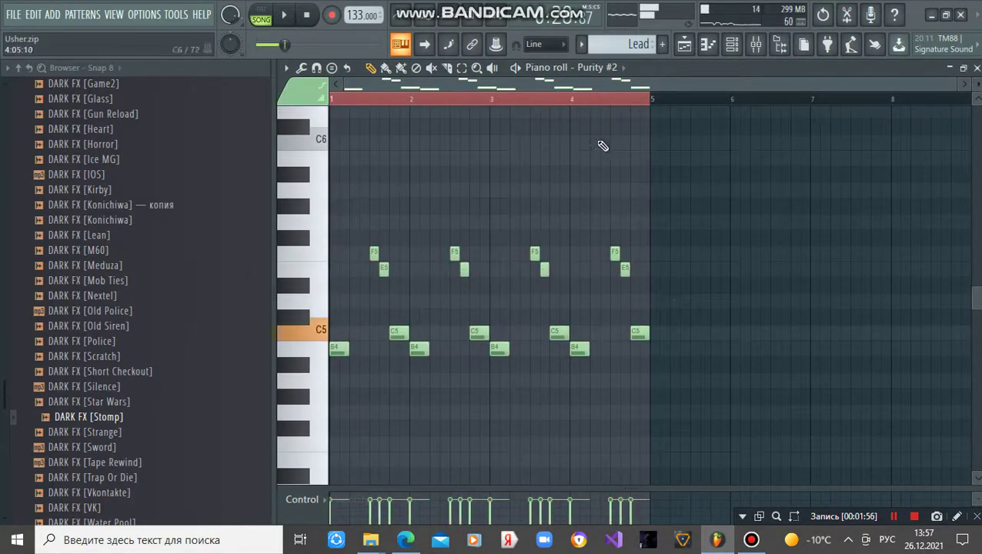
- Open the Lead channel's Purity #2 synth and show its preset list
{"action": "left_click", "coordinate": [597, 69]}
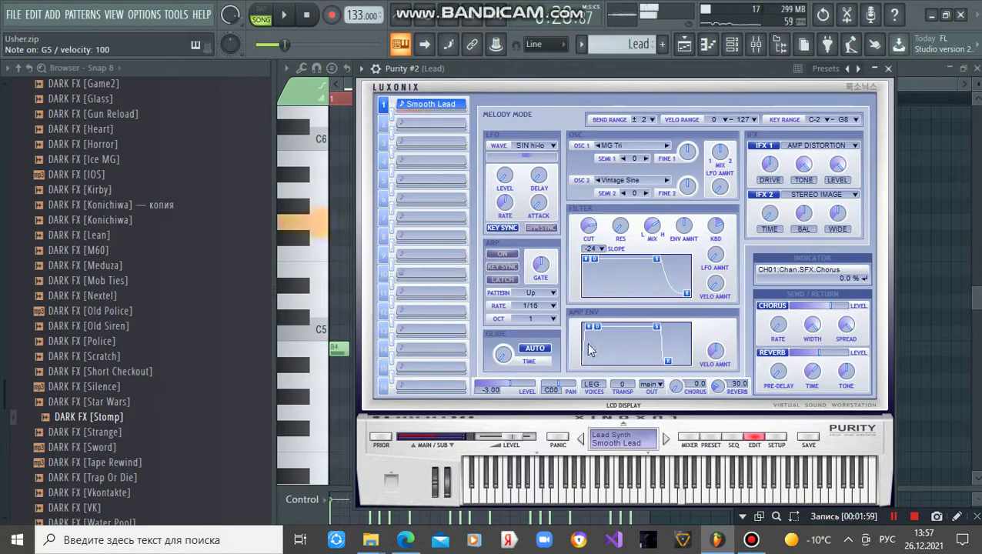
{"action": "left_click", "coordinate": [711, 437]}
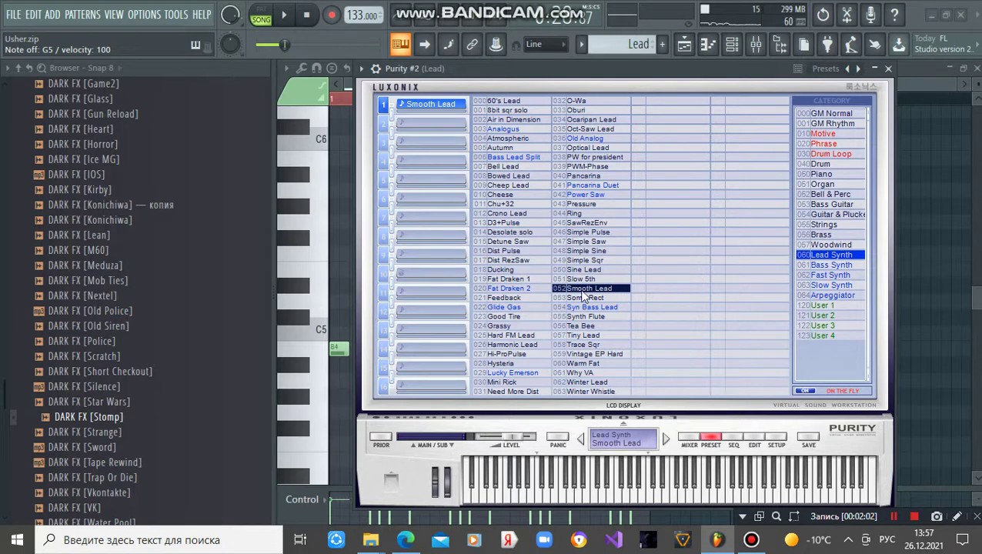
- Close the Purity #2 synth, play the Lead pattern and fit its four bars across the piano roll
{"action": "left_click", "coordinate": [889, 68]}
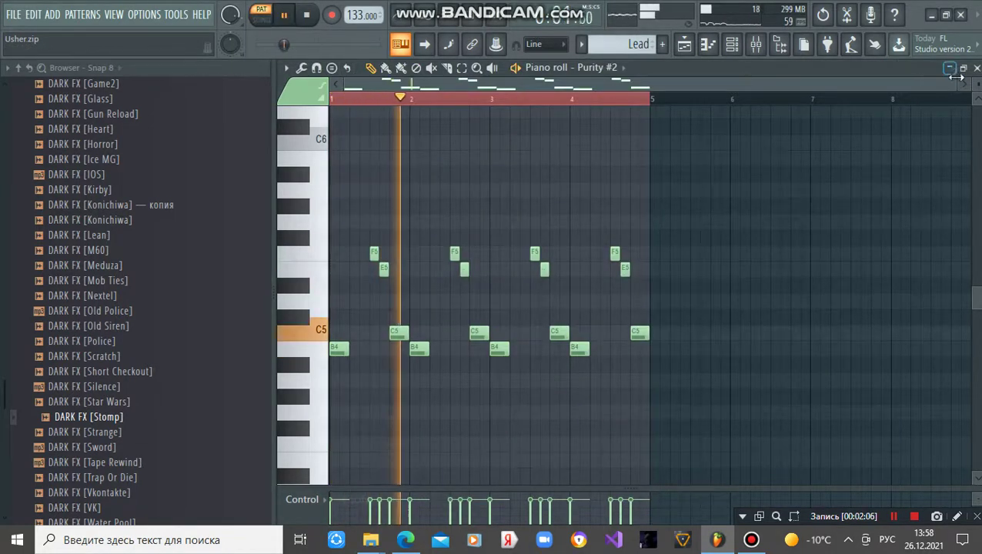
{"action": "left_click_drag", "start_coordinate": [954, 85], "coordinate": [670, 91]}
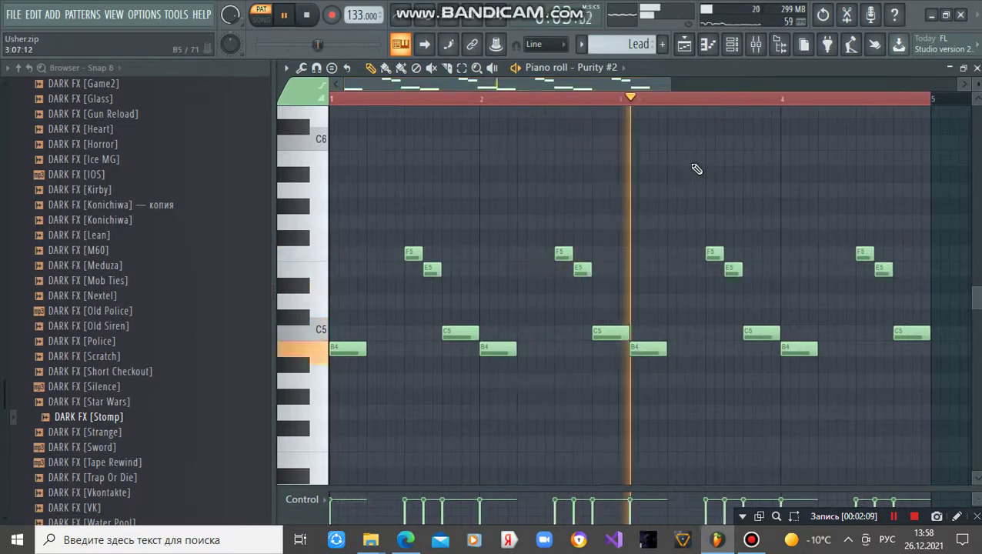
- Inspect the Fruity Stereo Shaper, Fruity Reeverb 2 and Fruity parametric EQ 2 effects on the Lead mixer track
{"action": "left_click", "coordinate": [757, 44]}
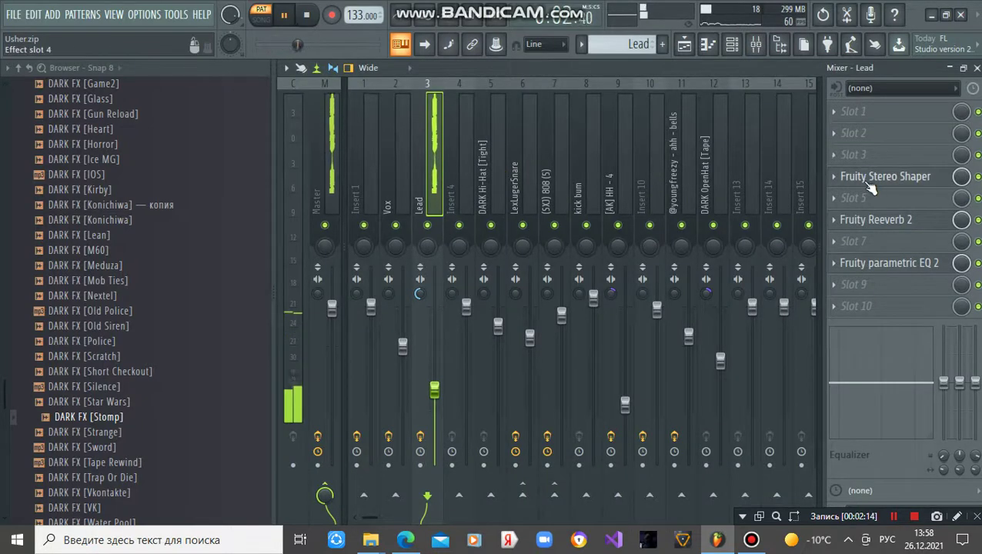
{"action": "left_click", "coordinate": [868, 183]}
{"action": "left_click", "coordinate": [532, 192]}
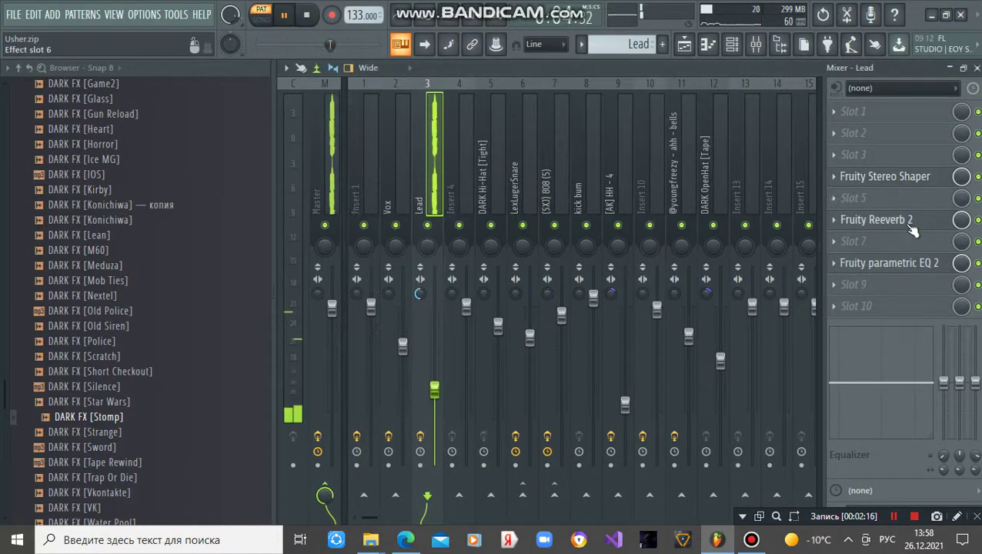
{"action": "left_click", "coordinate": [910, 225]}
{"action": "left_click", "coordinate": [758, 231]}
{"action": "left_click", "coordinate": [924, 263]}
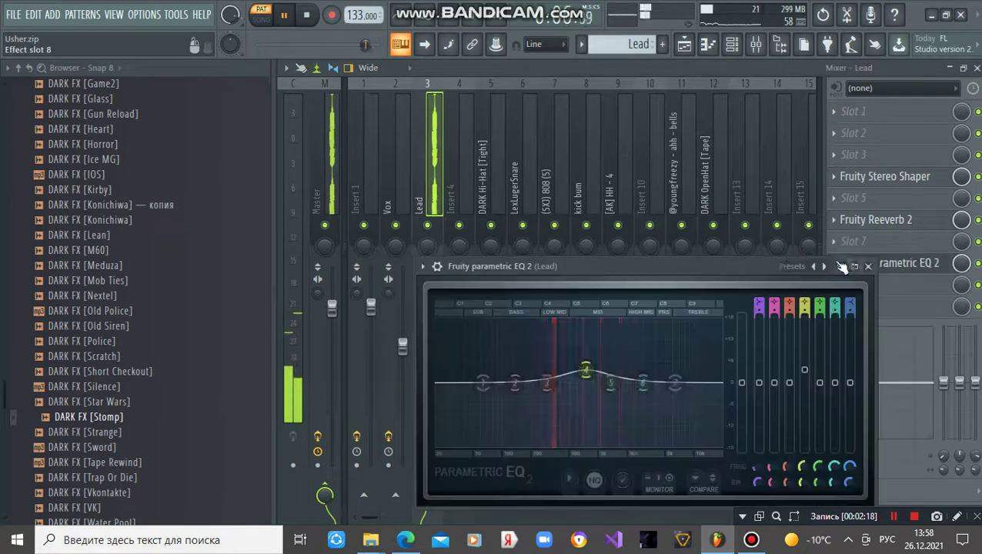
{"action": "left_click", "coordinate": [870, 267]}
- Close the mixer and stop the Lead pattern in the full-size piano roll
{"action": "left_click", "coordinate": [974, 48]}
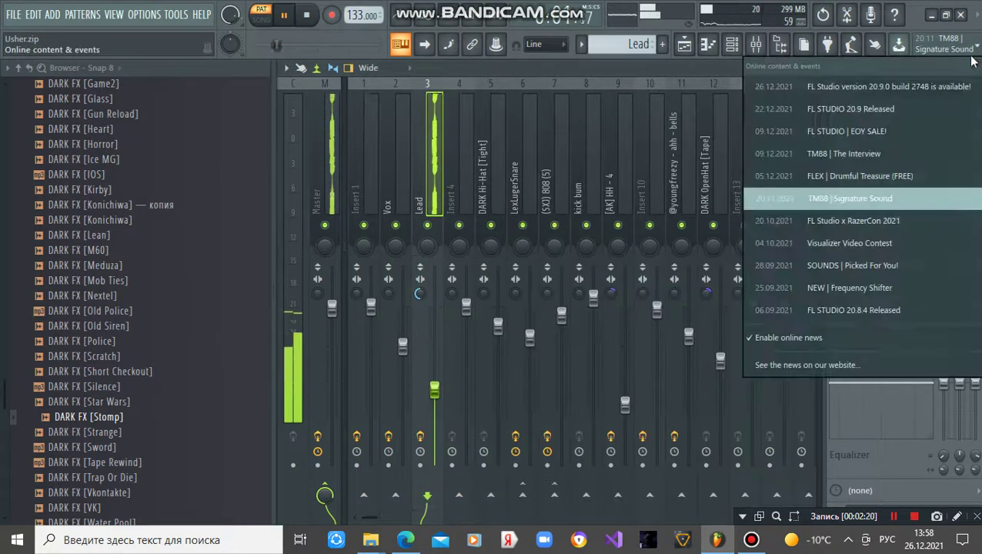
{"action": "left_click", "coordinate": [973, 51]}
{"action": "left_click", "coordinate": [977, 69]}
{"action": "left_click", "coordinate": [964, 69]}
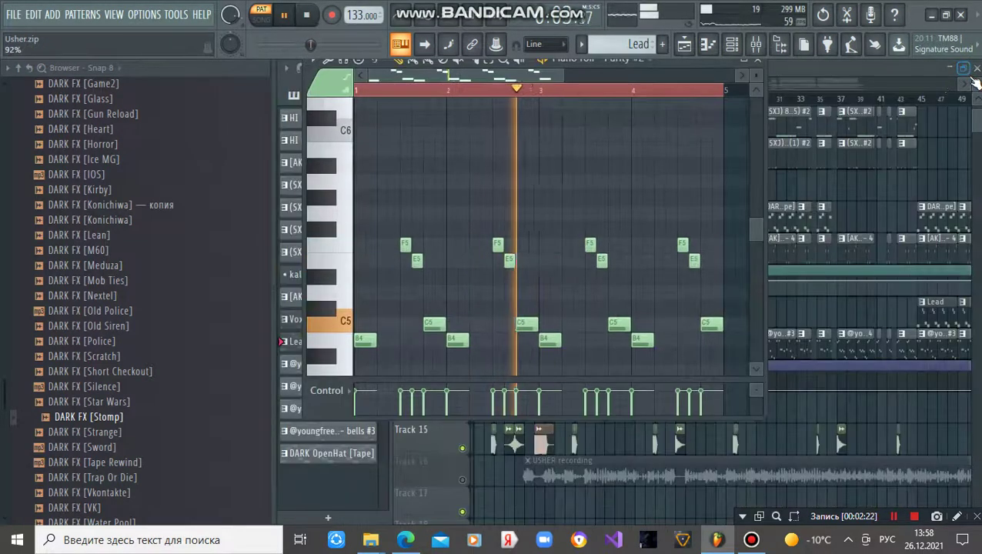
{"action": "left_click", "coordinate": [744, 64]}
{"action": "key", "text": "space"}
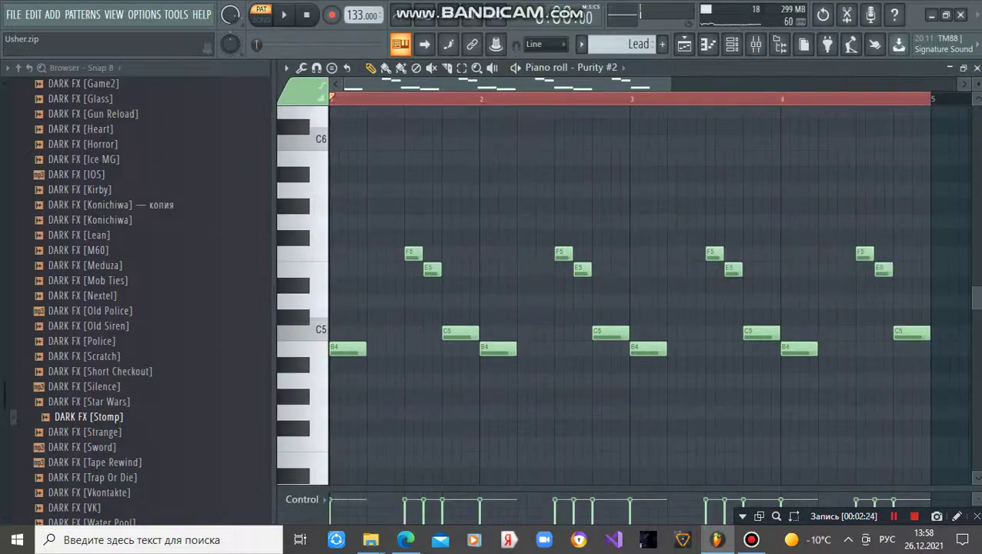
- Return to the playlist and open the HI Check Tr. 2 pattern from its clip on the DARK Hi-Hat track
{"action": "left_click", "coordinate": [977, 67]}
{"action": "scroll", "coordinate": [644, 93], "scroll_direction": "down", "scroll_amount": 3}
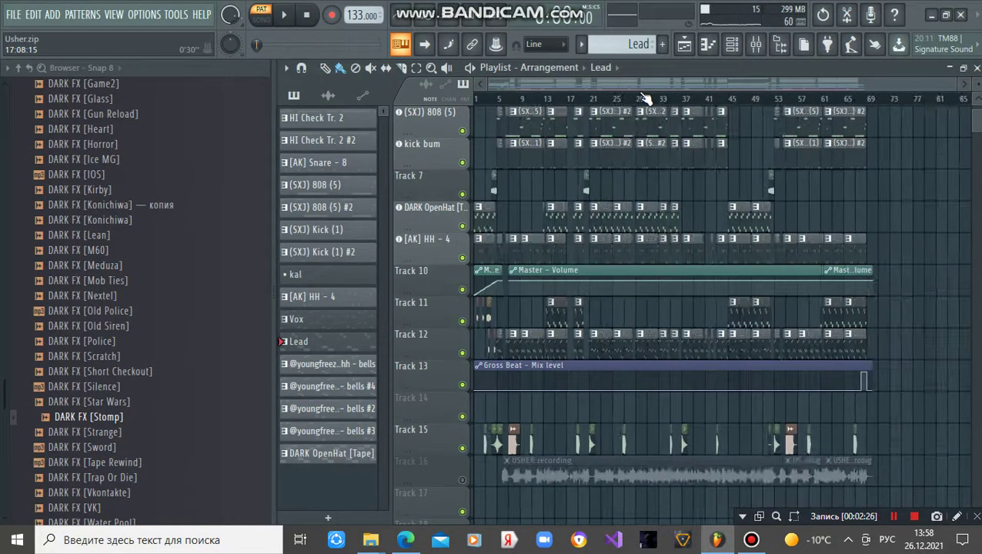
{"action": "scroll", "coordinate": [644, 93], "scroll_direction": "up", "scroll_amount": 5}
{"action": "left_click_drag", "start_coordinate": [638, 87], "coordinate": [579, 91]}
{"action": "scroll", "coordinate": [609, 132], "scroll_direction": "up", "scroll_amount": 4}
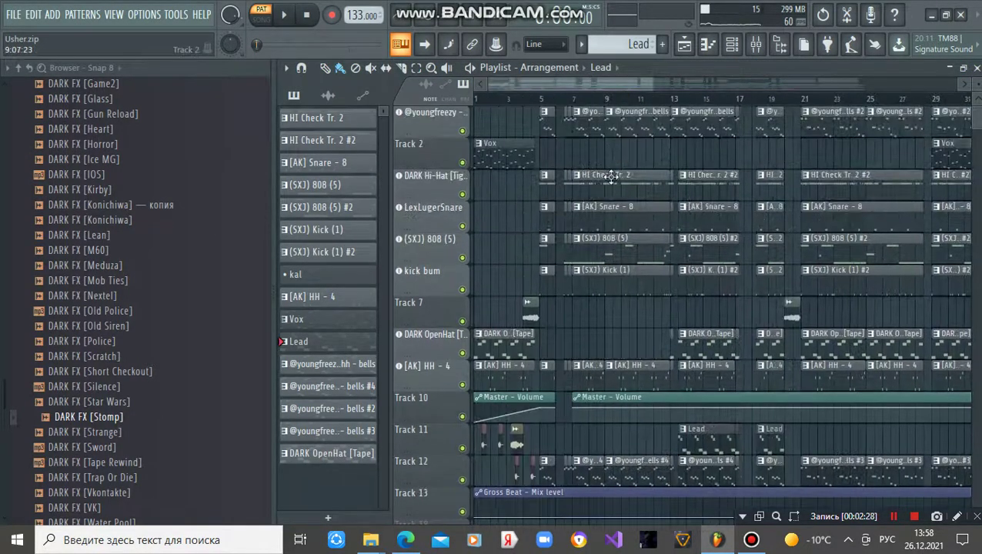
{"action": "key", "text": "F7"}
{"action": "scroll", "coordinate": [511, 84], "scroll_direction": "up", "scroll_amount": 3}
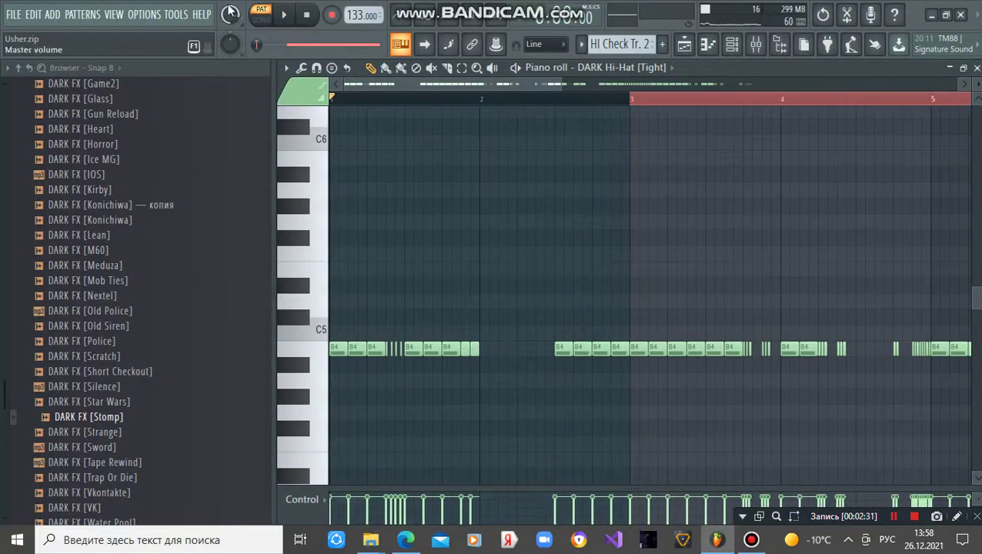
- Play the HI Check Tr. 2 pattern from bar 1 and follow its hi-hat notes through all eight bars
{"action": "scroll", "coordinate": [522, 106], "scroll_direction": "down", "scroll_amount": 3}
{"action": "left_click_drag", "start_coordinate": [441, 101], "coordinate": [332, 104]}
{"action": "left_click", "coordinate": [544, 150]}
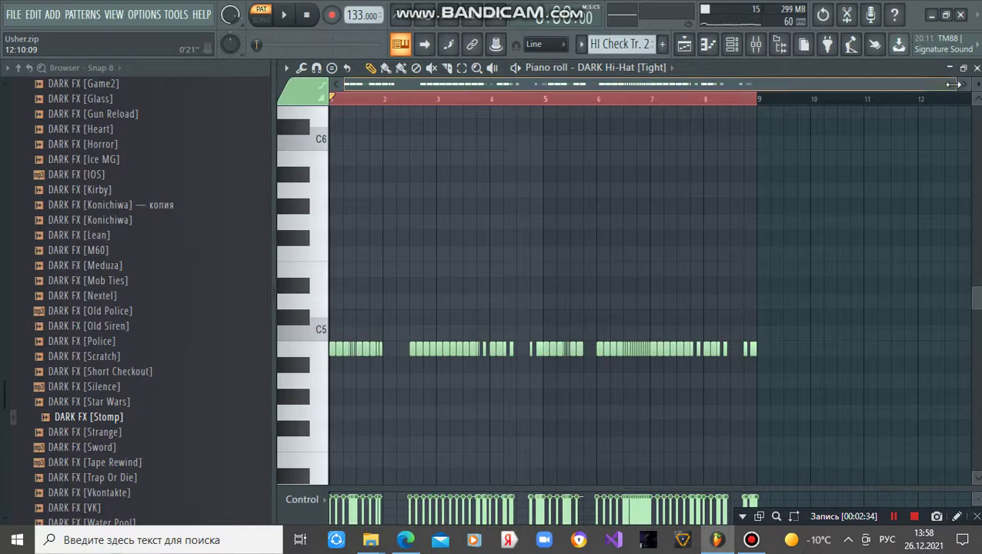
{"action": "left_click_drag", "start_coordinate": [953, 84], "coordinate": [755, 172]}
{"action": "key", "text": "space"}
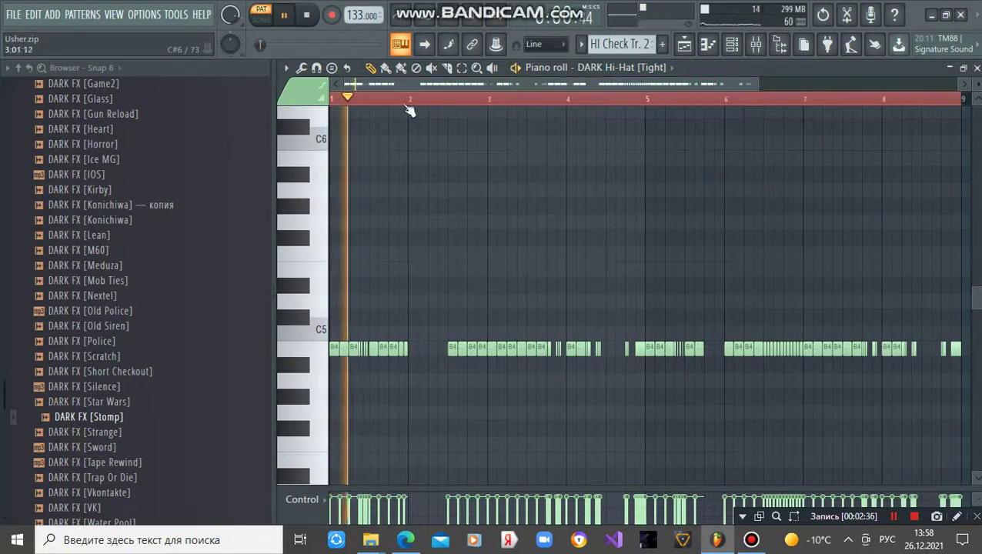
{"action": "scroll", "coordinate": [351, 101], "scroll_direction": "up", "scroll_amount": 4}
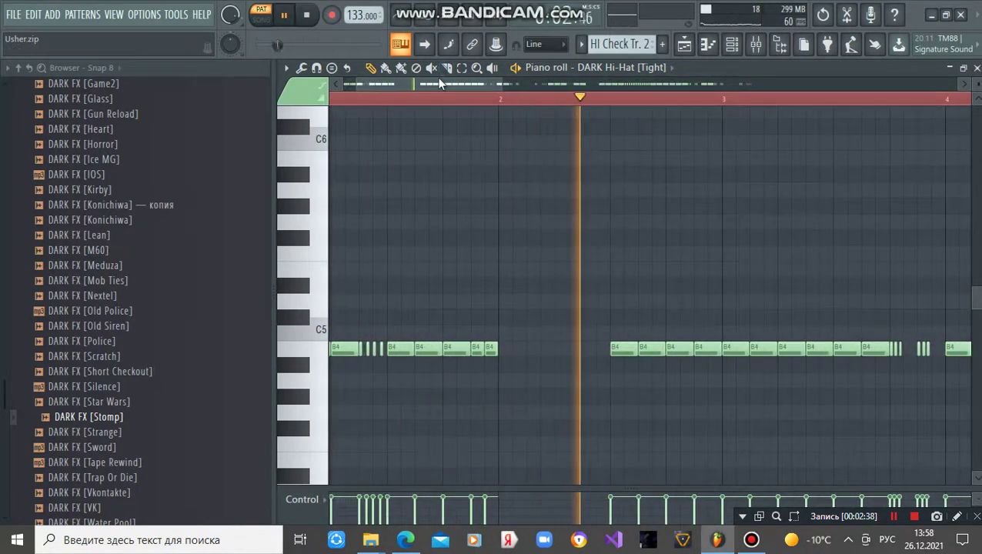
{"action": "scroll", "coordinate": [437, 87], "scroll_direction": "down", "scroll_amount": 2}
{"action": "scroll", "coordinate": [437, 87], "scroll_direction": "down", "scroll_amount": 4}
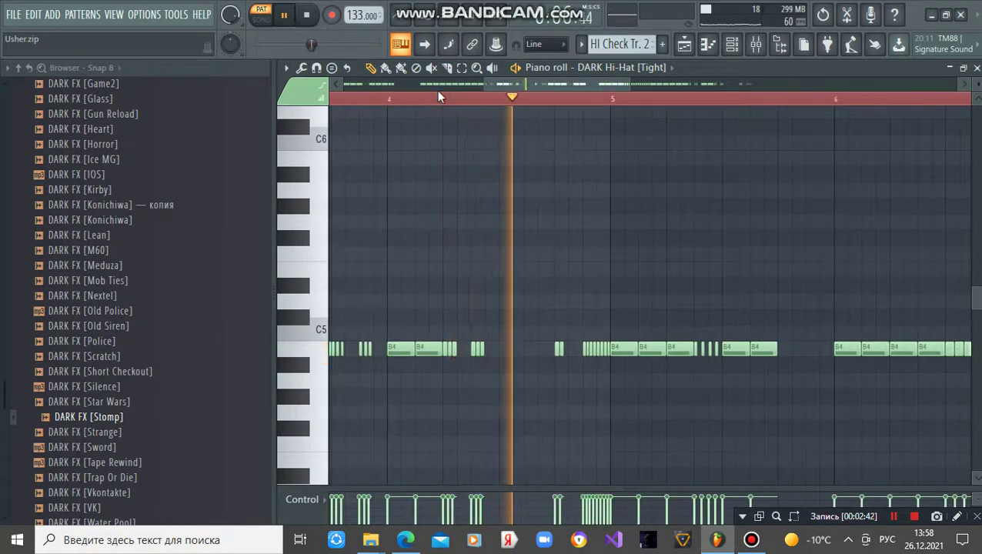
{"action": "scroll", "coordinate": [440, 93], "scroll_direction": "down", "scroll_amount": 2}
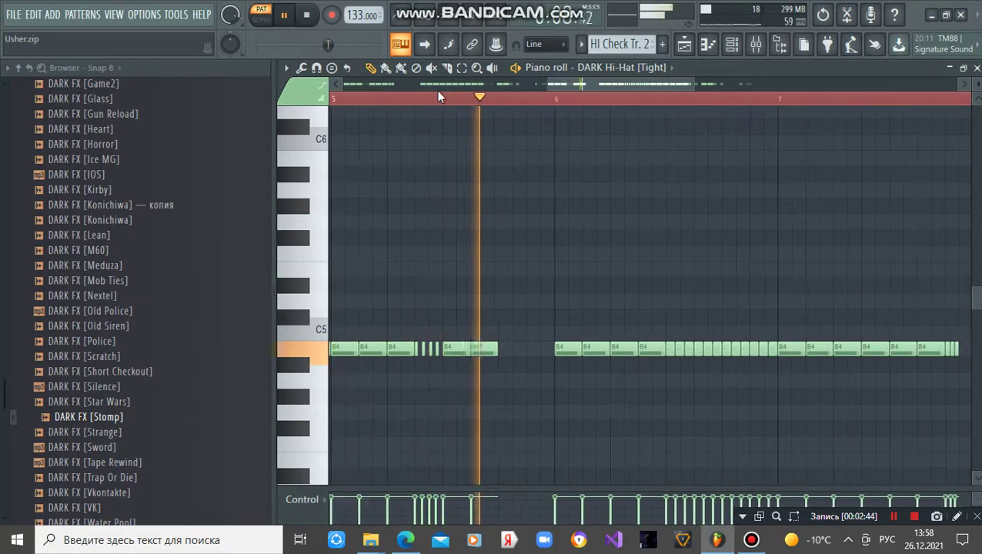
{"action": "scroll", "coordinate": [468, 99], "scroll_direction": "down", "scroll_amount": 1}
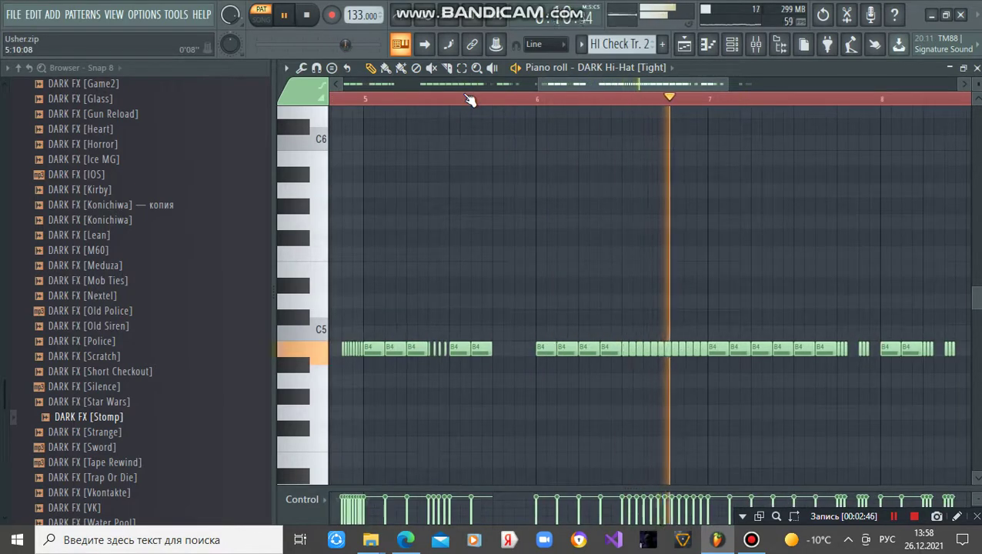
{"action": "scroll", "coordinate": [469, 99], "scroll_direction": "down", "scroll_amount": 2}
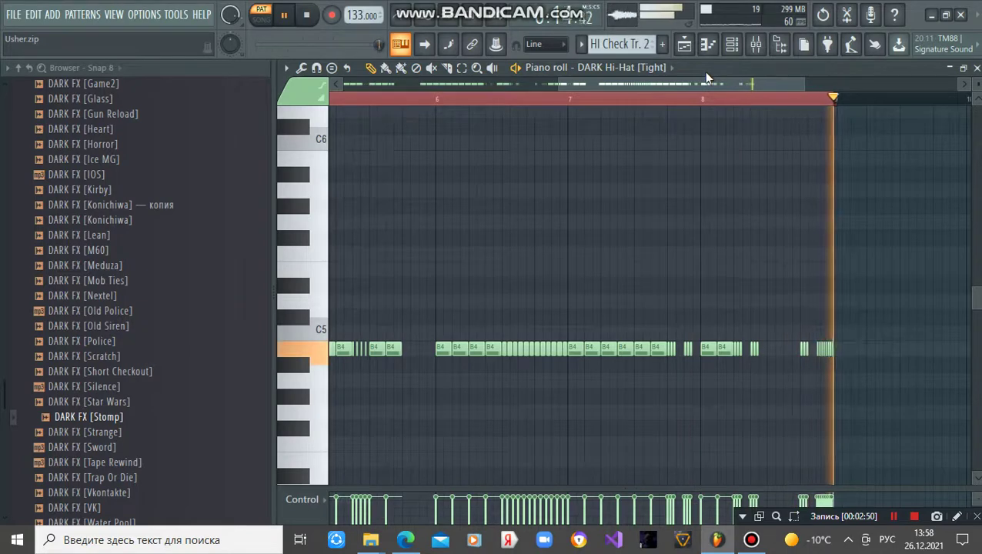
- Inspect the DARK Hi-Hat [Tight] sampler settings and its mixer track, and return to the piano roll
{"action": "left_click", "coordinate": [590, 71]}
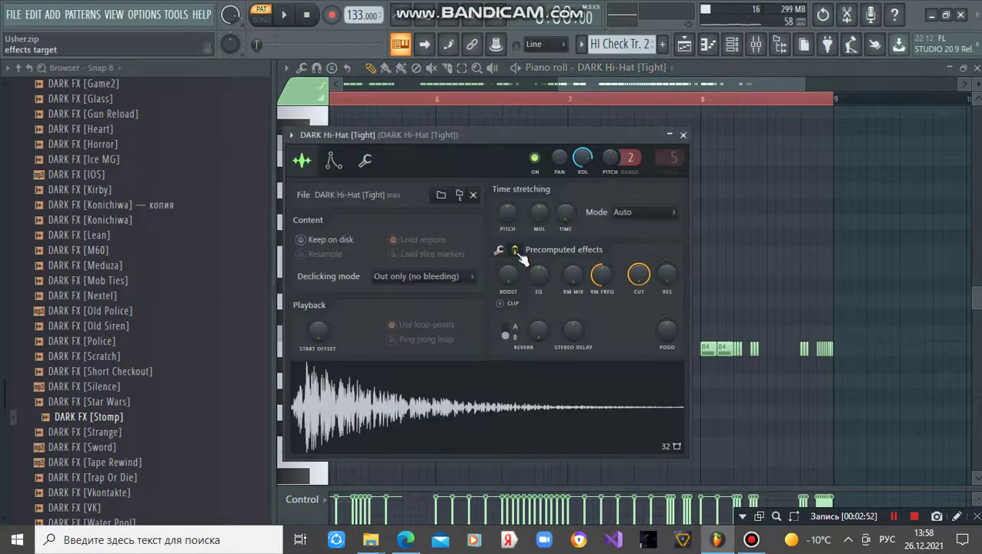
{"action": "left_click", "coordinate": [683, 135]}
{"action": "key", "text": "F9"}
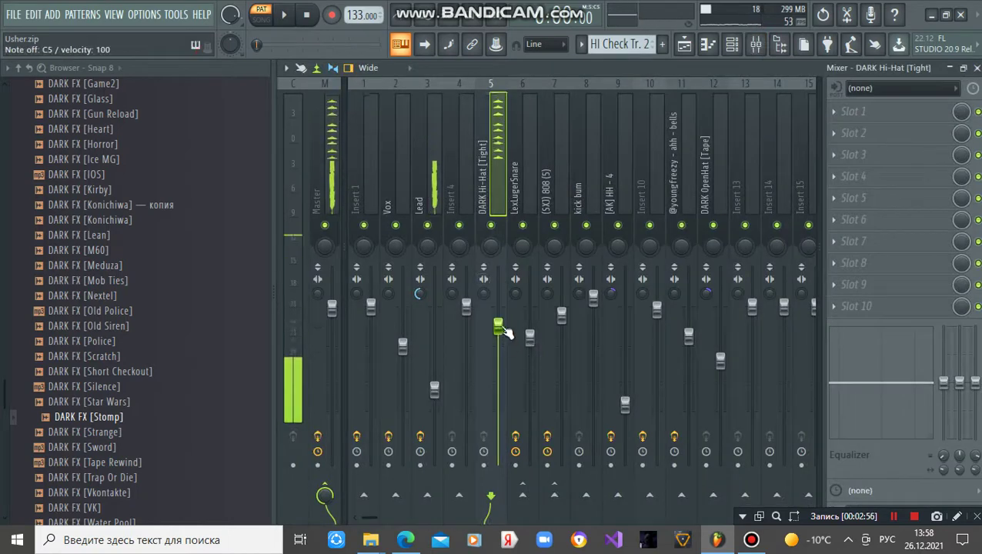
{"action": "left_click", "coordinate": [977, 68]}
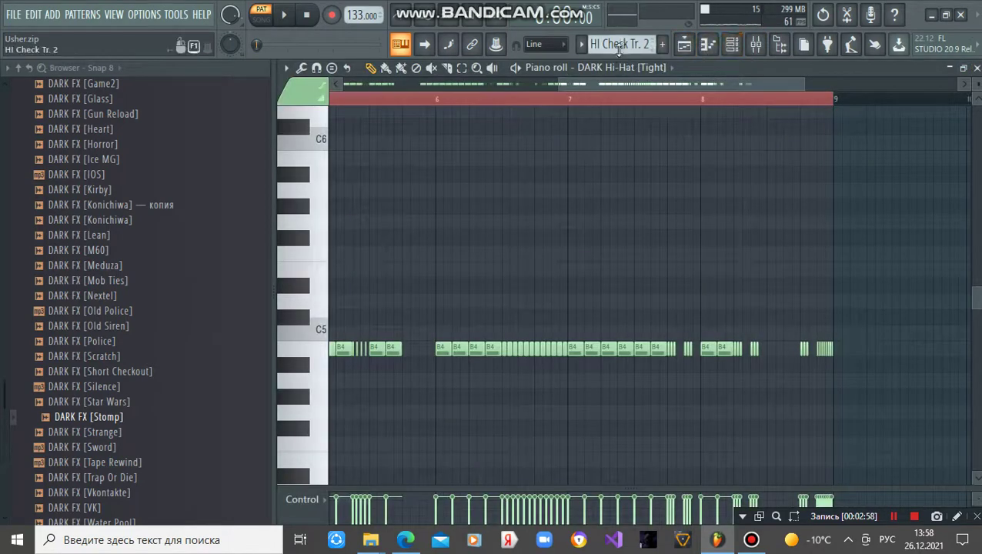
- Switch to the HI Check Tr. 2 #2 pattern and play it, following its hi-hat rolls to the last bar
{"action": "scroll", "coordinate": [600, 80], "scroll_direction": "left", "scroll_amount": 5}
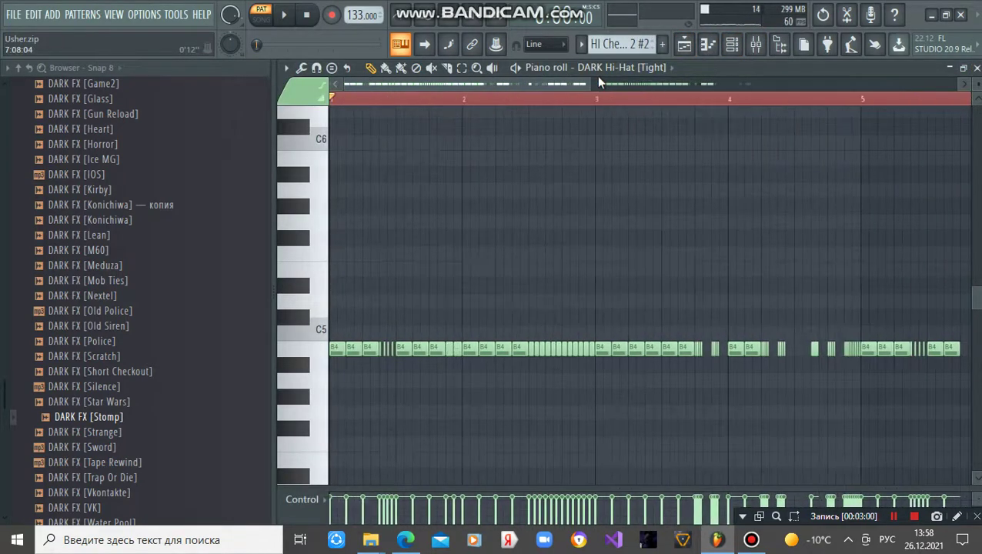
{"action": "key", "text": "space"}
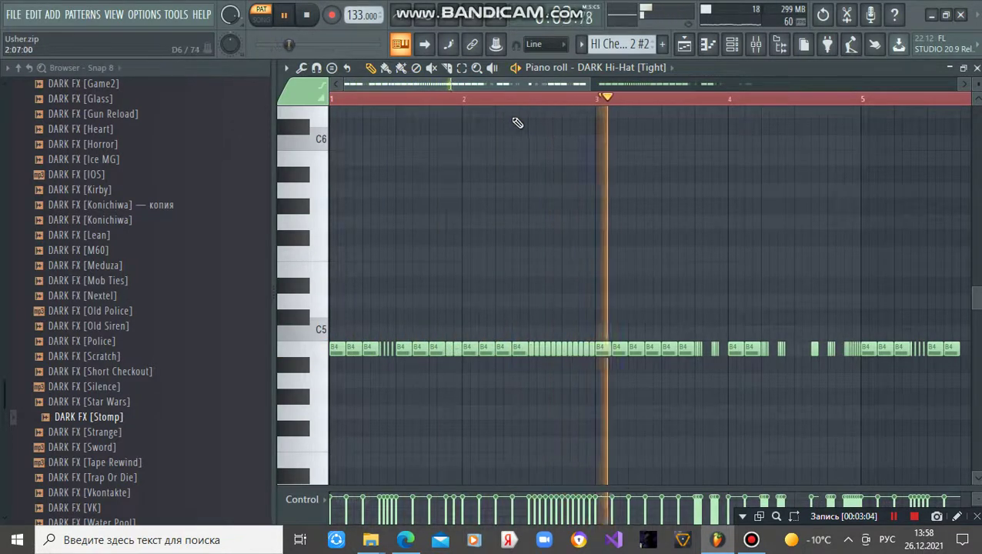
{"action": "scroll", "coordinate": [510, 90], "scroll_direction": "right", "scroll_amount": 1}
{"action": "scroll", "coordinate": [507, 87], "scroll_direction": "right", "scroll_amount": 3}
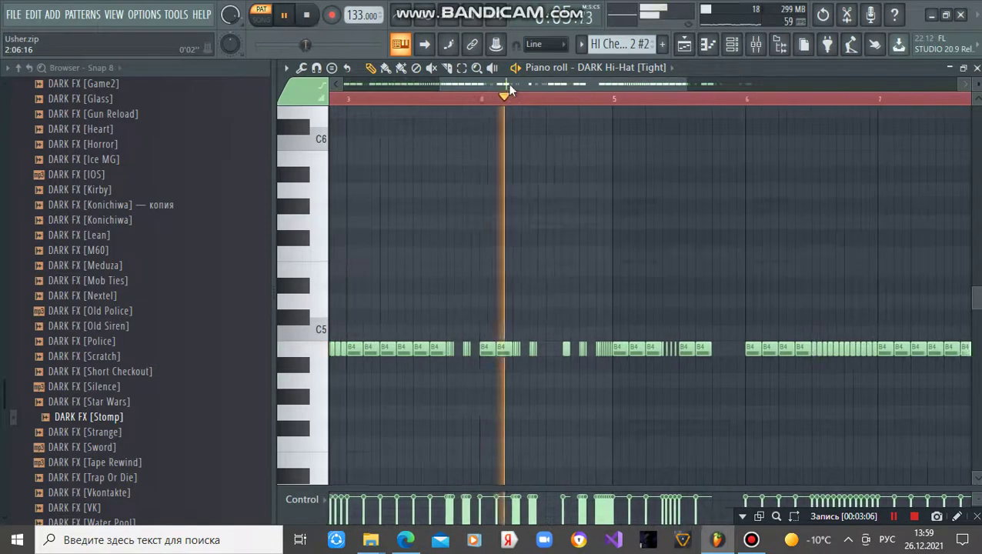
{"action": "scroll", "coordinate": [553, 97], "scroll_direction": "up", "scroll_amount": 3}
{"action": "scroll", "coordinate": [524, 86], "scroll_direction": "right", "scroll_amount": 2}
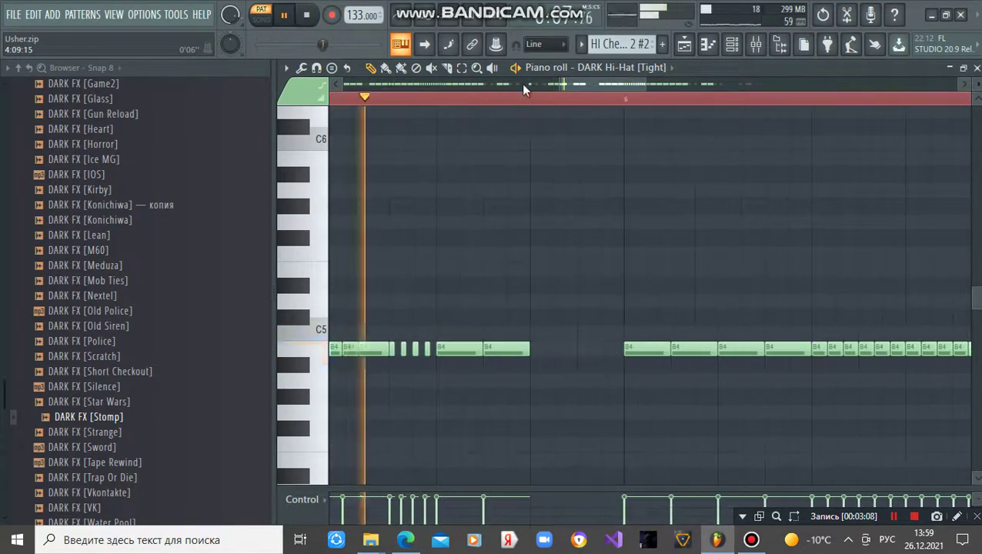
{"action": "scroll", "coordinate": [522, 86], "scroll_direction": "right", "scroll_amount": 1}
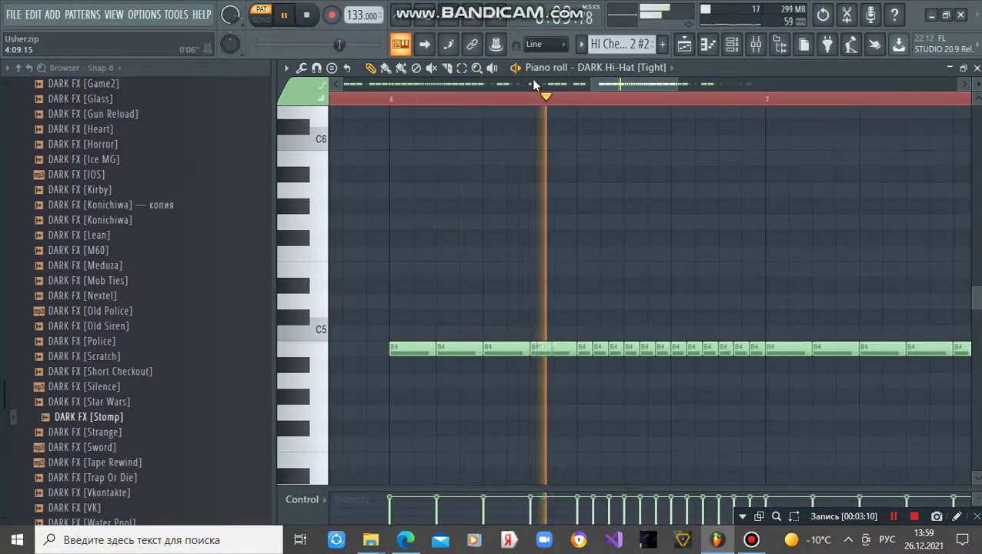
{"action": "scroll", "coordinate": [557, 88], "scroll_direction": "right", "scroll_amount": 1}
{"action": "scroll", "coordinate": [558, 94], "scroll_direction": "right", "scroll_amount": 2}
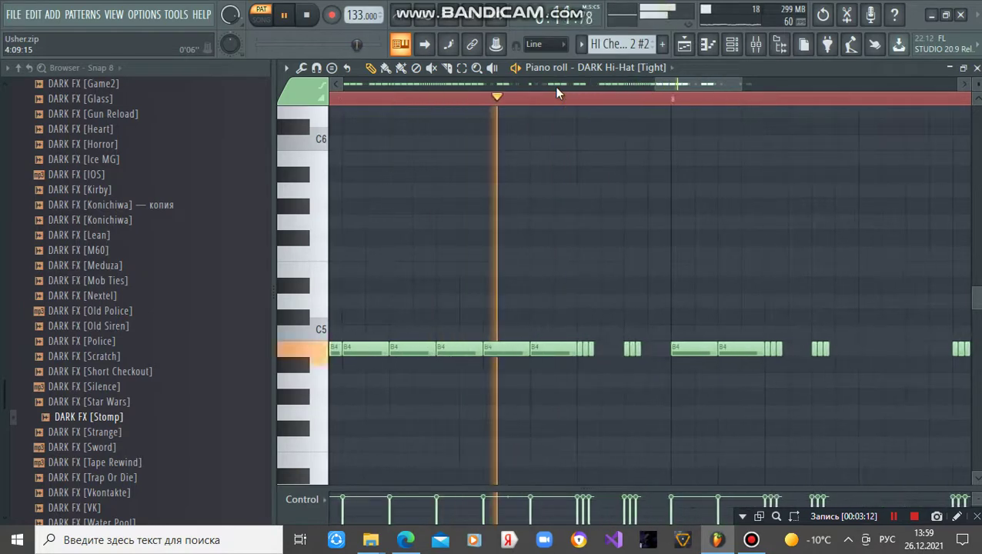
{"action": "scroll", "coordinate": [557, 93], "scroll_direction": "right", "scroll_amount": 1}
{"action": "scroll", "coordinate": [557, 91], "scroll_direction": "right", "scroll_amount": 5}
{"action": "scroll", "coordinate": [561, 93], "scroll_direction": "left", "scroll_amount": 4}
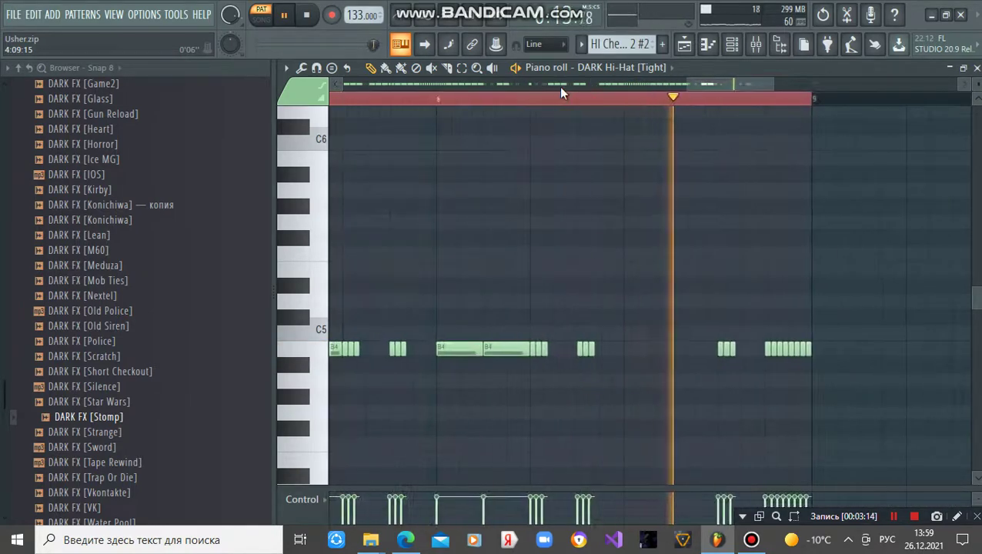
- Open the [AK] Snare - 8 pattern from its LexLugerSnare track clip and play it with all eight bars in view
{"action": "left_click", "coordinate": [976, 68]}
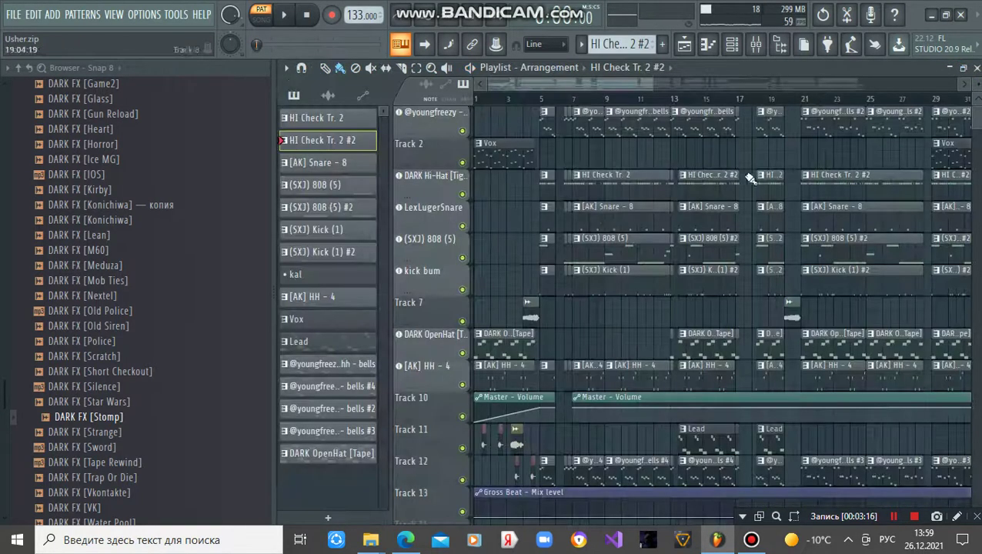
{"action": "double_click", "coordinate": [621, 208]}
{"action": "scroll", "coordinate": [475, 96], "scroll_direction": "down", "scroll_amount": 5}
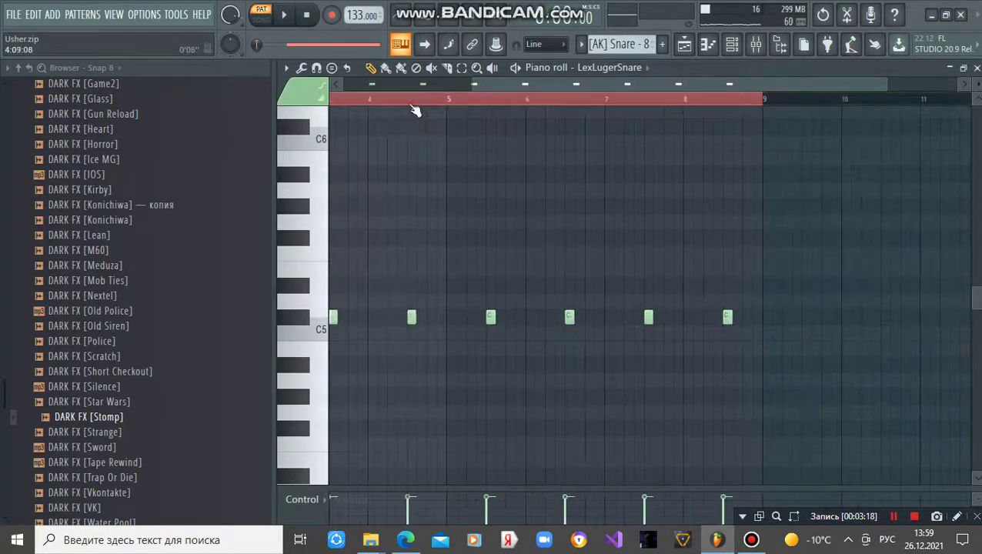
{"action": "left_click_drag", "start_coordinate": [408, 100], "coordinate": [68, 110]}
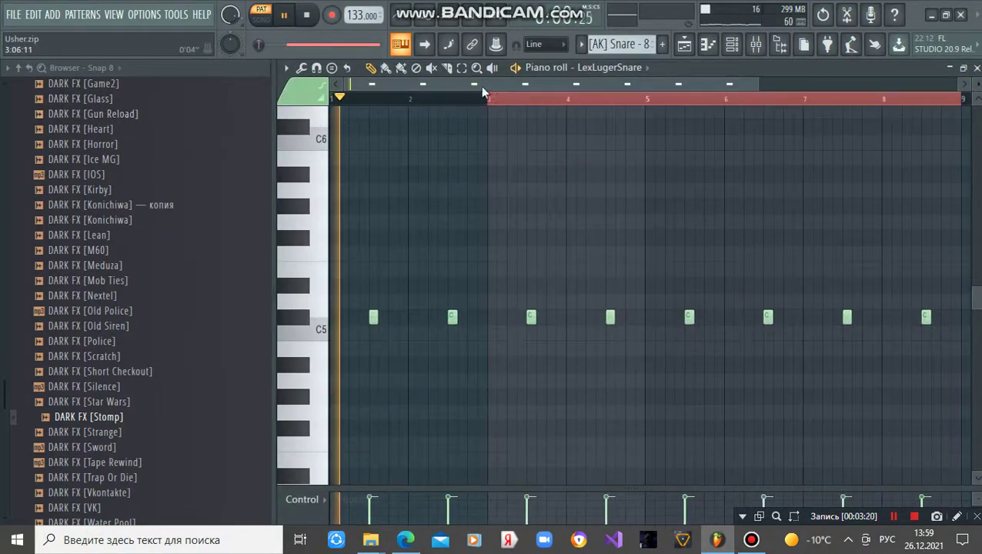
- Inspect the LexLugerSnare sampler settings and the Soundgoodizer and Fruity Limiter effects on its mixer track
{"action": "right_click", "coordinate": [603, 70]}
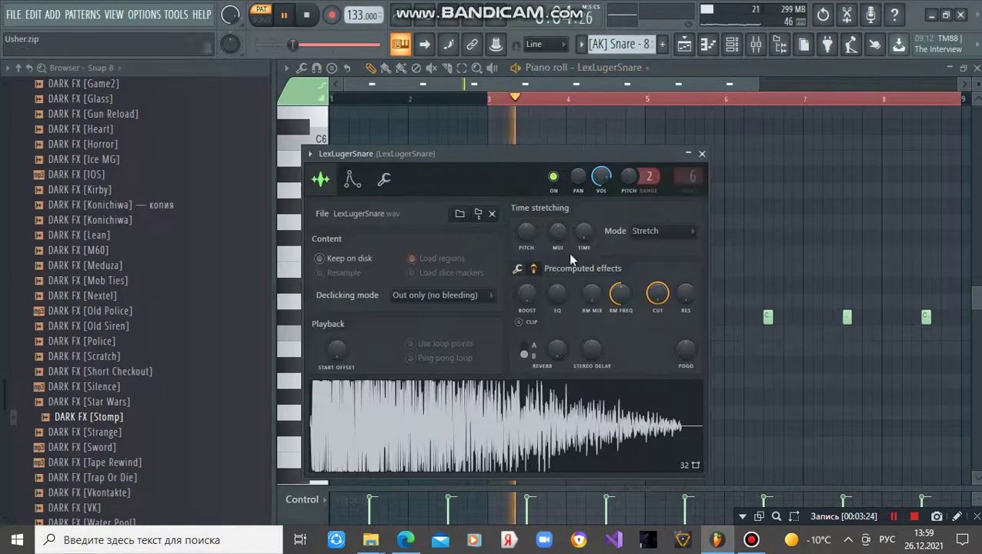
{"action": "left_click", "coordinate": [701, 154]}
{"action": "left_click", "coordinate": [757, 43]}
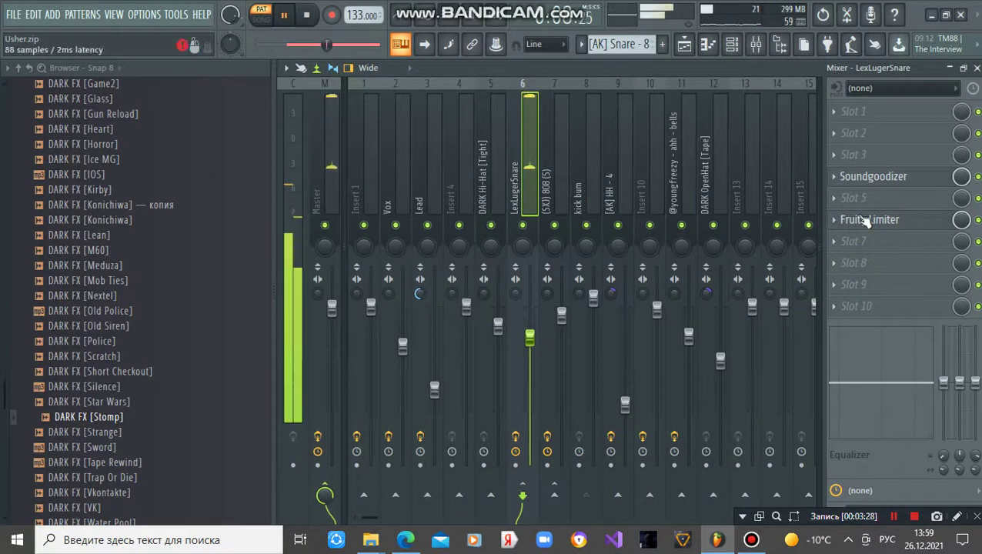
{"action": "left_click", "coordinate": [864, 179]}
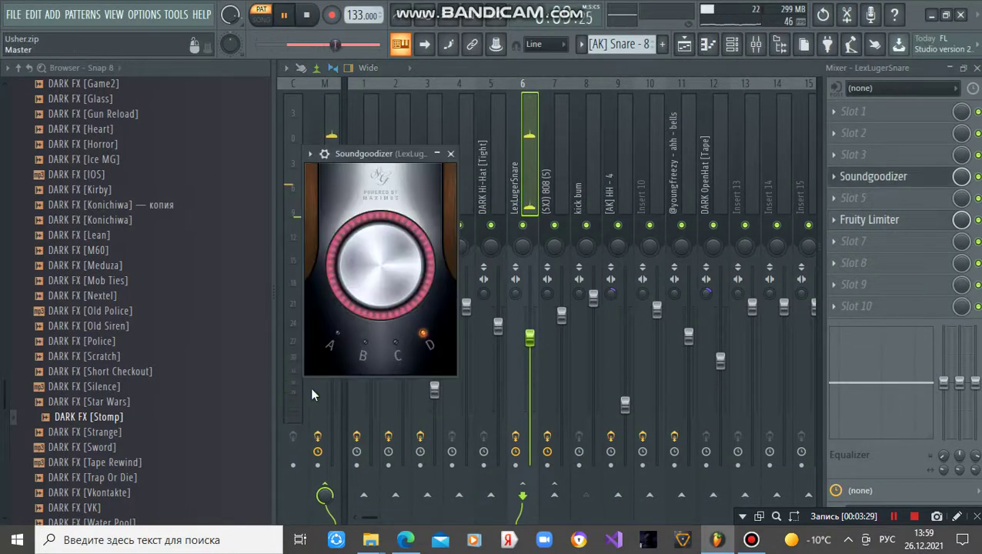
{"action": "left_click", "coordinate": [450, 153]}
{"action": "left_click", "coordinate": [854, 219]}
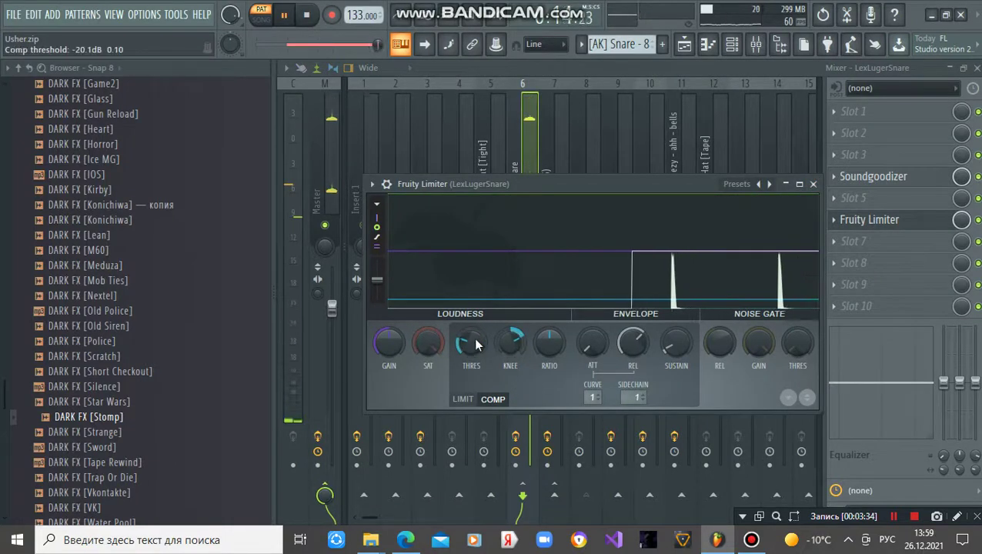
- Check the snare's Fruity Limiter compressor and sidechain source, view the kick bum mixer track, and return to the playlist
{"action": "left_click", "coordinate": [493, 400]}
{"action": "left_click", "coordinate": [632, 397]}
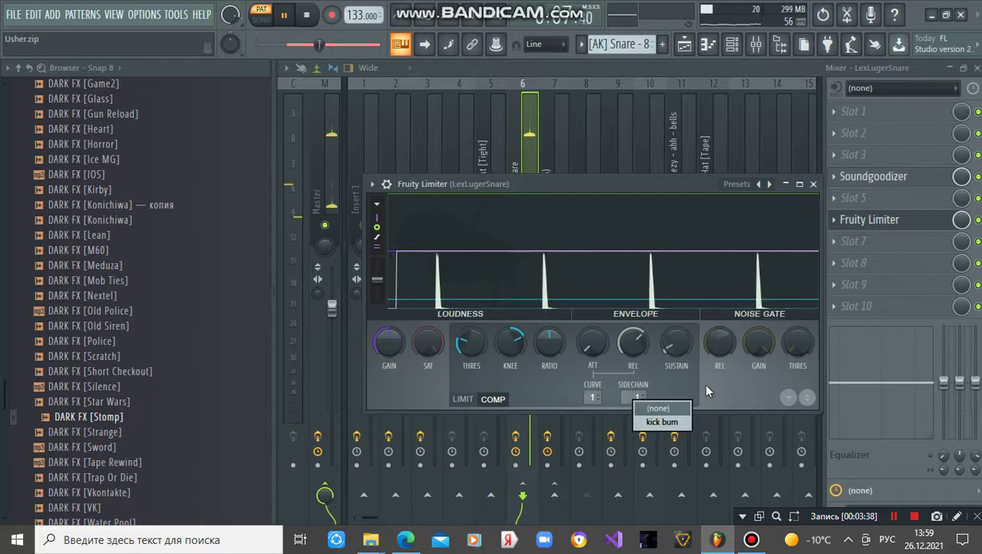
{"action": "left_click", "coordinate": [815, 184]}
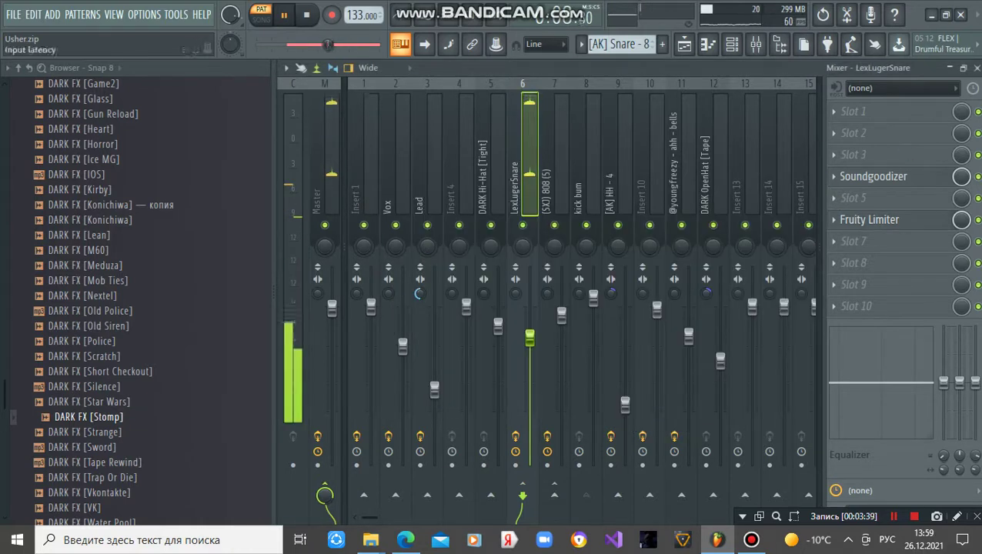
{"action": "left_click", "coordinate": [579, 185]}
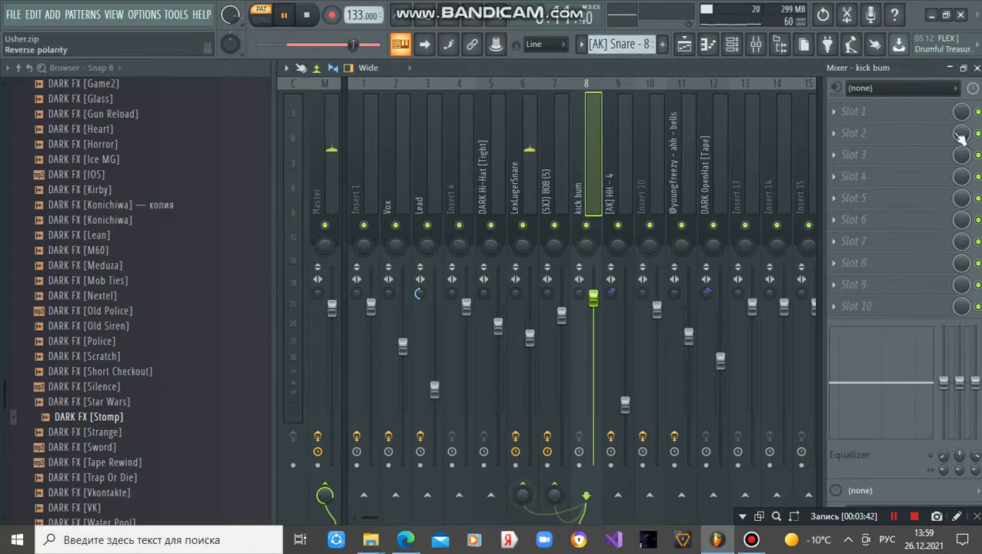
{"action": "left_click", "coordinate": [976, 67]}
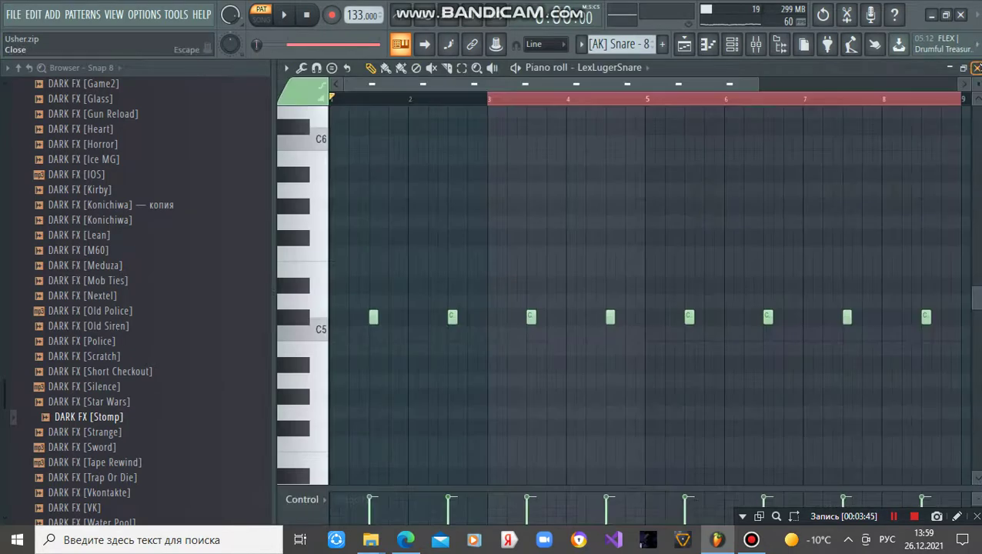
{"action": "left_click", "coordinate": [977, 68]}
- Open the (SXJ) 808 (5) pattern, show all eight bars with a taller velocity lane, and play it
{"action": "double_click", "coordinate": [607, 248]}
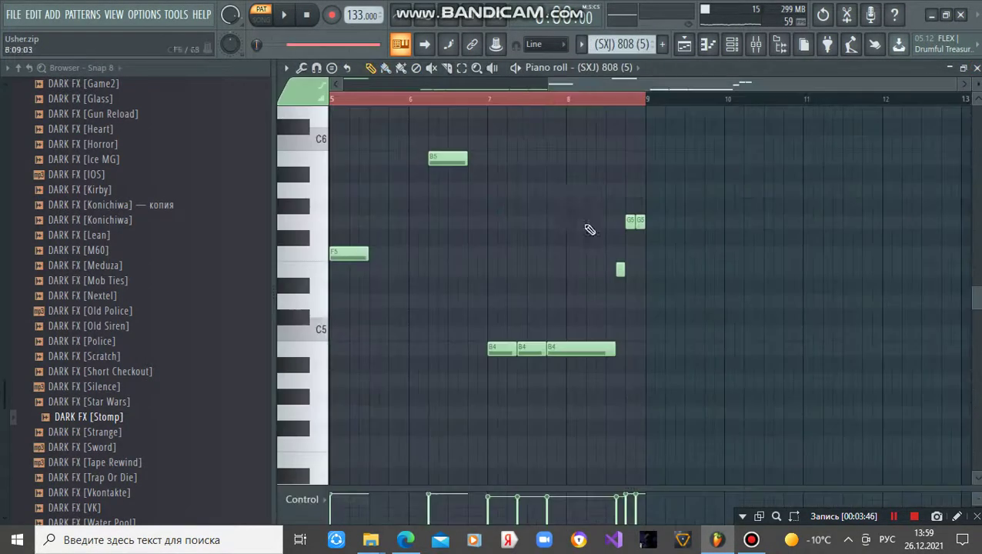
{"action": "left_click", "coordinate": [512, 84]}
{"action": "left_click_drag", "start_coordinate": [484, 112], "coordinate": [270, 127]}
{"action": "scroll", "coordinate": [388, 101], "scroll_direction": "down", "scroll_amount": 2}
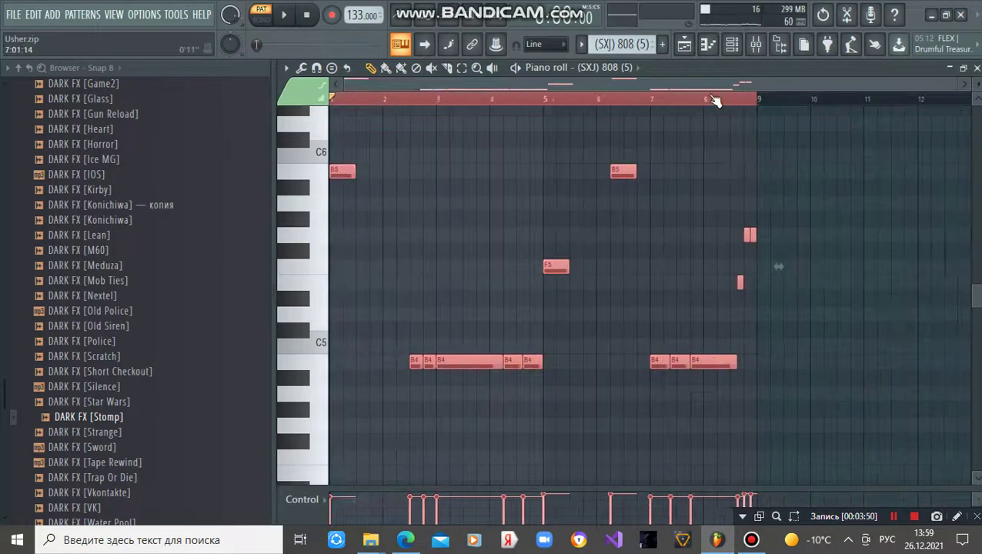
{"action": "left_click", "coordinate": [745, 126]}
{"action": "left_click_drag", "start_coordinate": [312, 501], "coordinate": [285, 390]}
{"action": "key", "text": "space"}
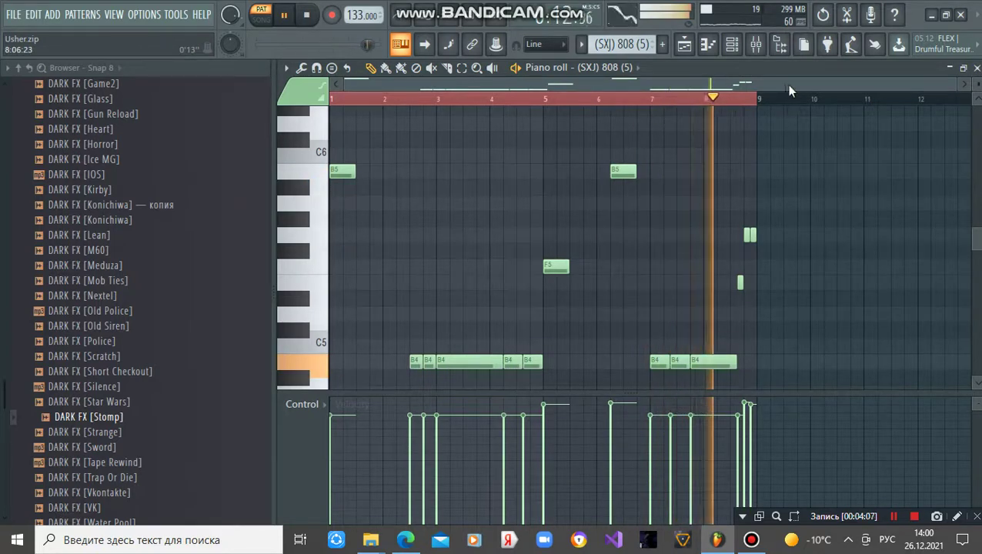
{"action": "key", "text": "space"}
- Inspect the (SXJ) 808 (5) sampler settings and the Fruity parametric EQ 2 and Fruity soft clipper on its mixer track
{"action": "right_click", "coordinate": [626, 74]}
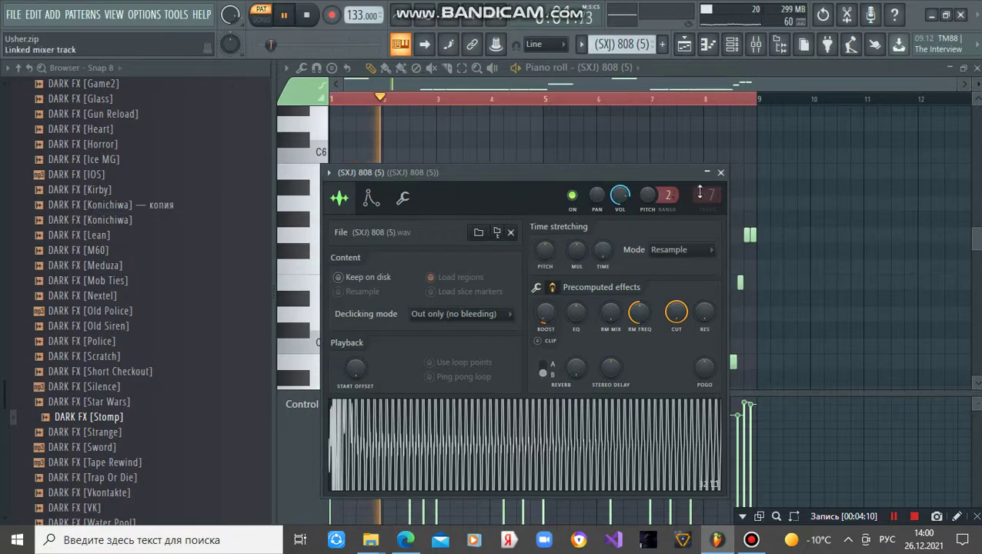
{"action": "left_click", "coordinate": [721, 173]}
{"action": "key", "text": "F9"}
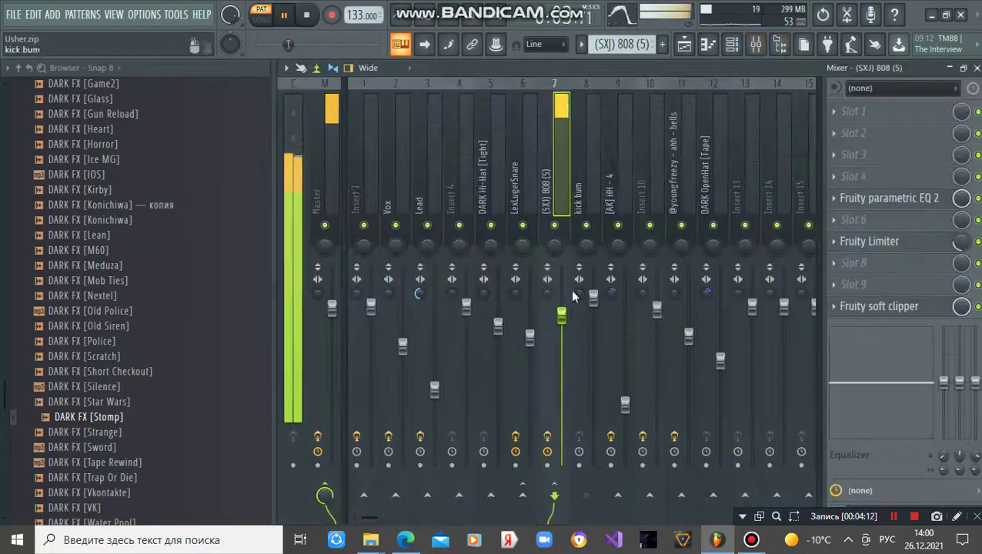
{"action": "left_click", "coordinate": [878, 201]}
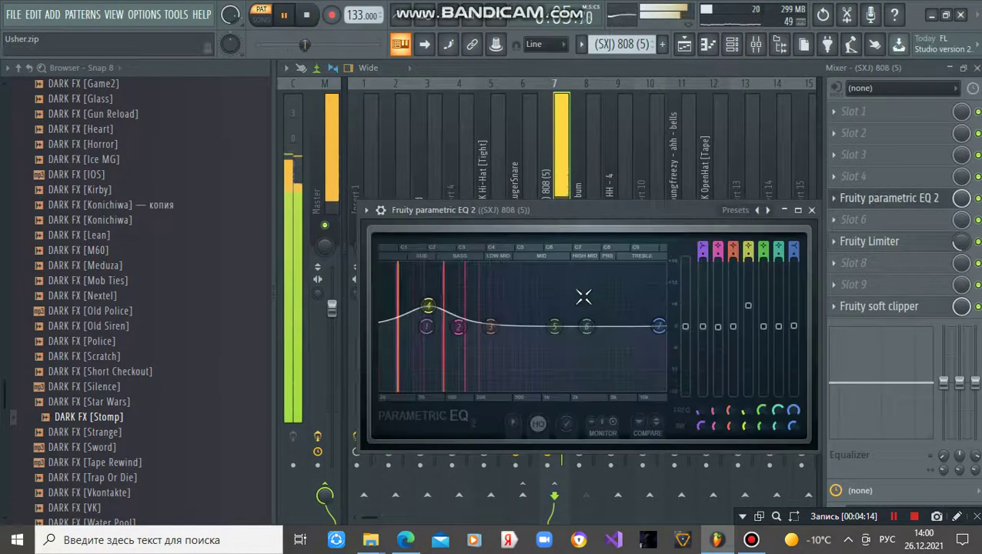
{"action": "left_click", "coordinate": [813, 210]}
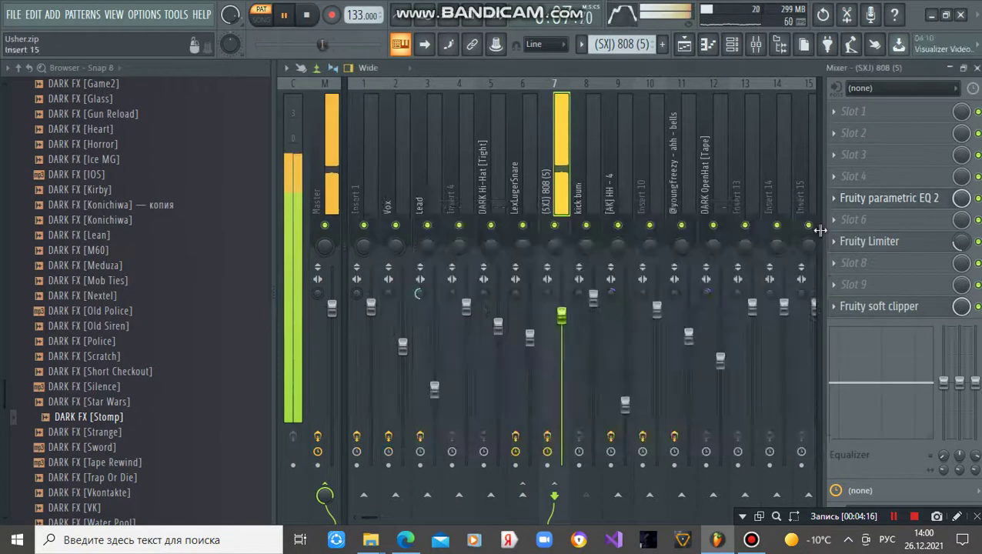
{"action": "left_click", "coordinate": [866, 308]}
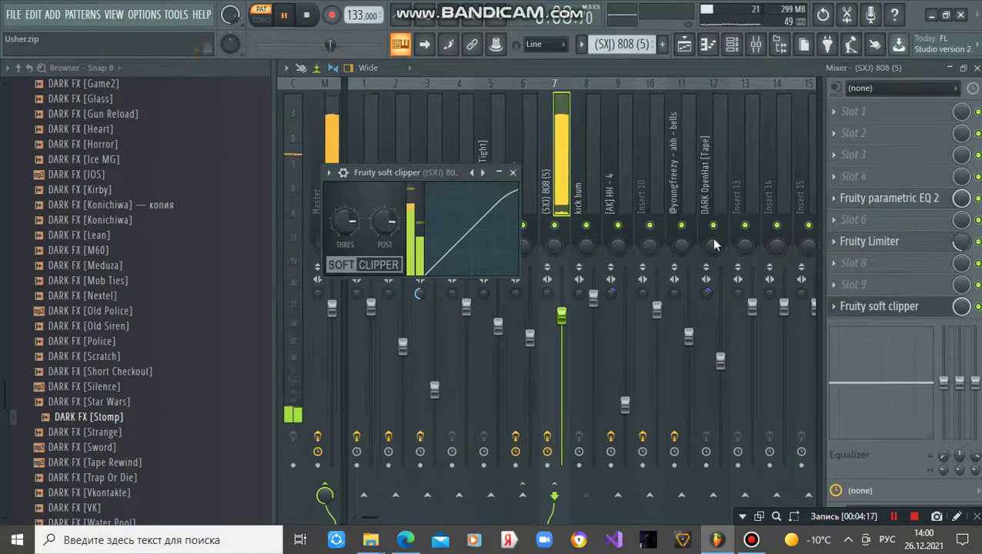
{"action": "left_click", "coordinate": [513, 172]}
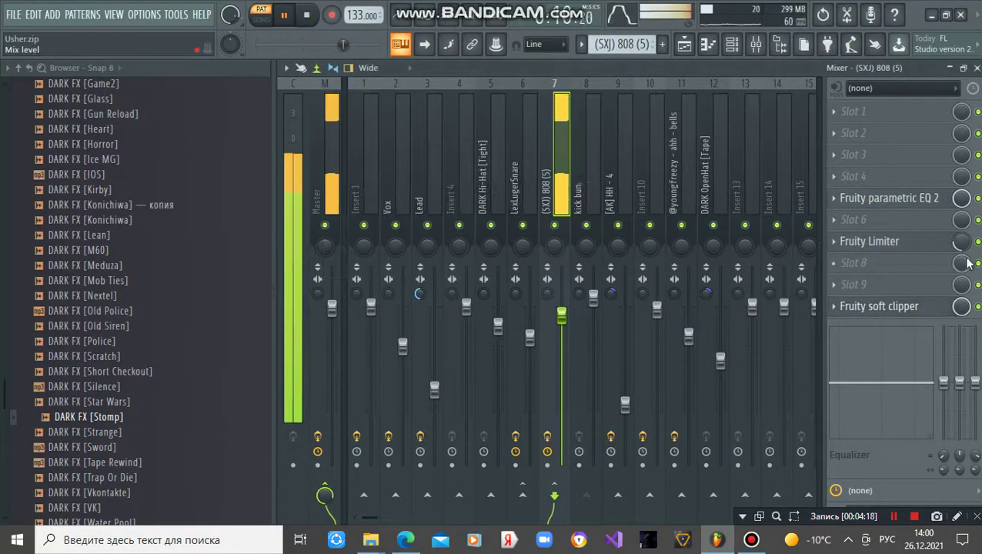
- Inspect the 808's Fruity Limiter limit and compressor settings, view the kick bum mixer track, and return to the playlist
{"action": "left_click", "coordinate": [877, 242]}
{"action": "left_click", "coordinate": [494, 463]}
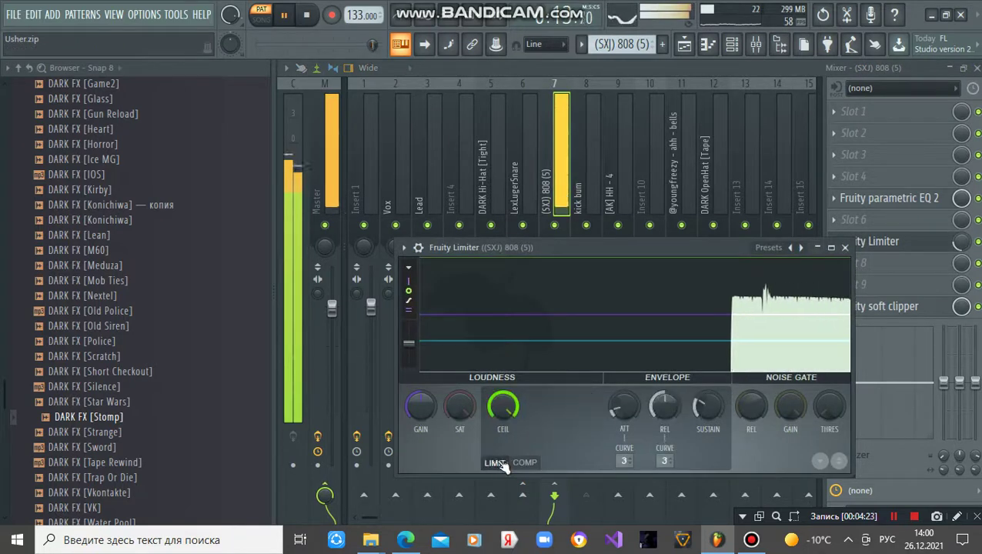
{"action": "left_click", "coordinate": [525, 463]}
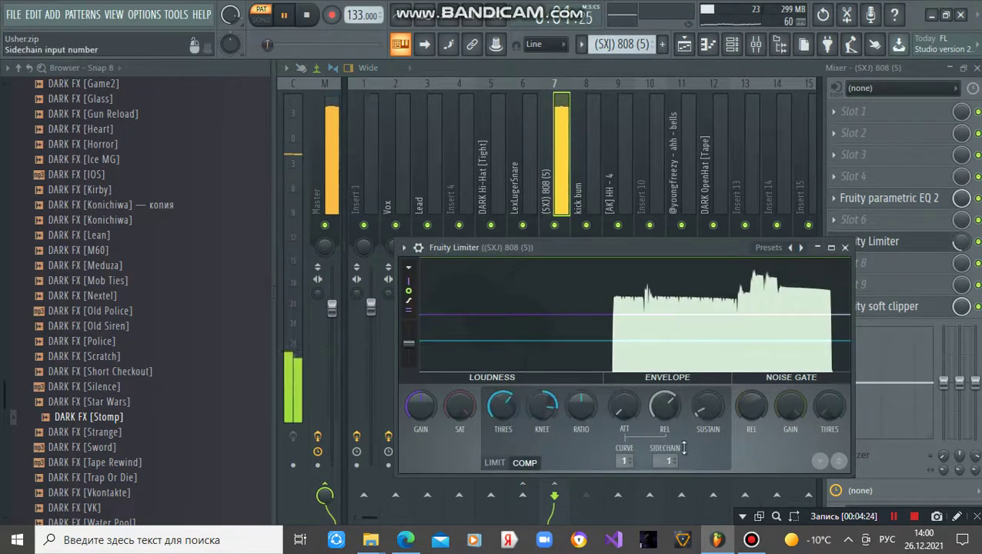
{"action": "left_click", "coordinate": [845, 249]}
{"action": "left_click", "coordinate": [587, 316]}
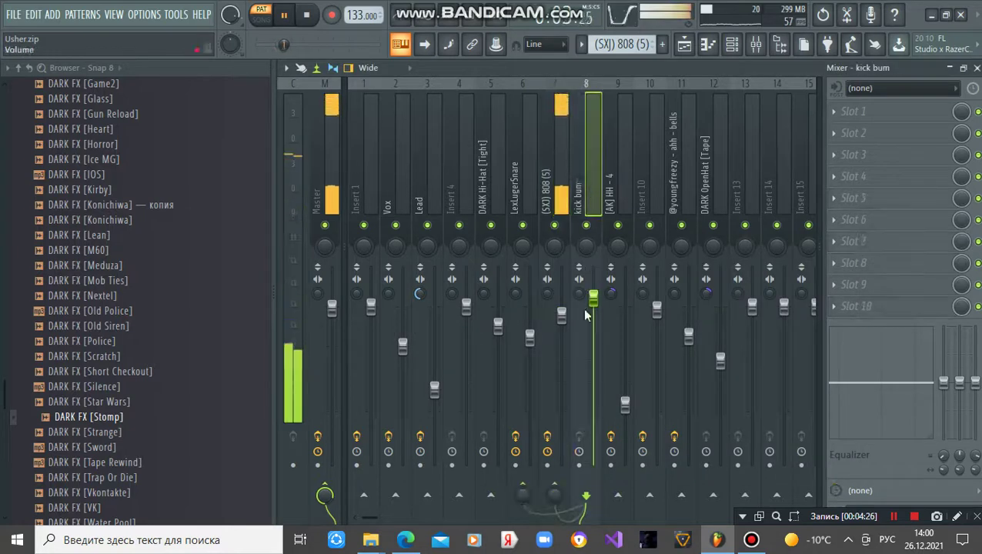
{"action": "left_click", "coordinate": [976, 70]}
{"action": "left_click", "coordinate": [976, 69]}
{"action": "key", "text": "space"}
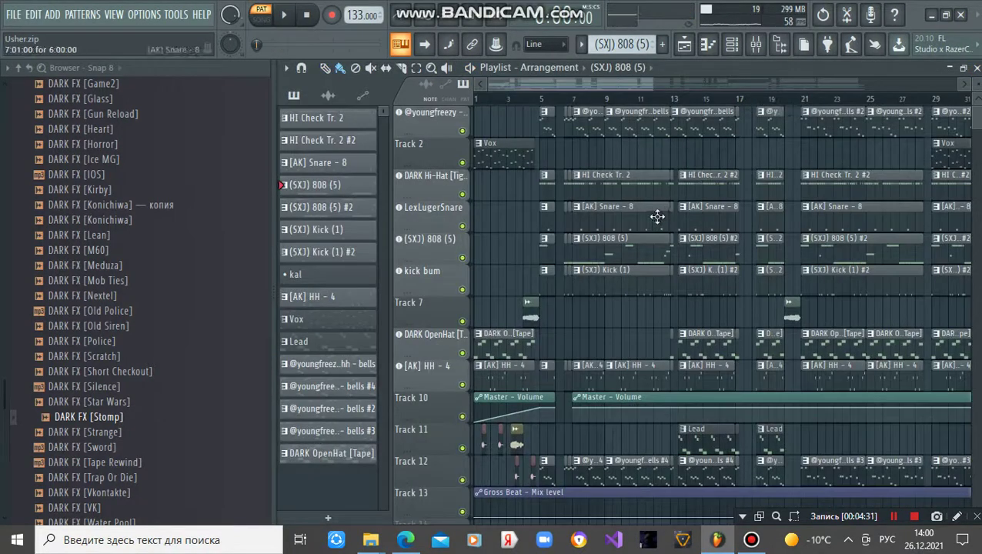
- Open the (SXJ) 808 (5) #2 pattern, select its eight bars, play it through, and return to the playlist
{"action": "double_click", "coordinate": [871, 241]}
{"action": "left_click", "coordinate": [536, 86]}
{"action": "left_click", "coordinate": [738, 101], "text": "ctrl"}
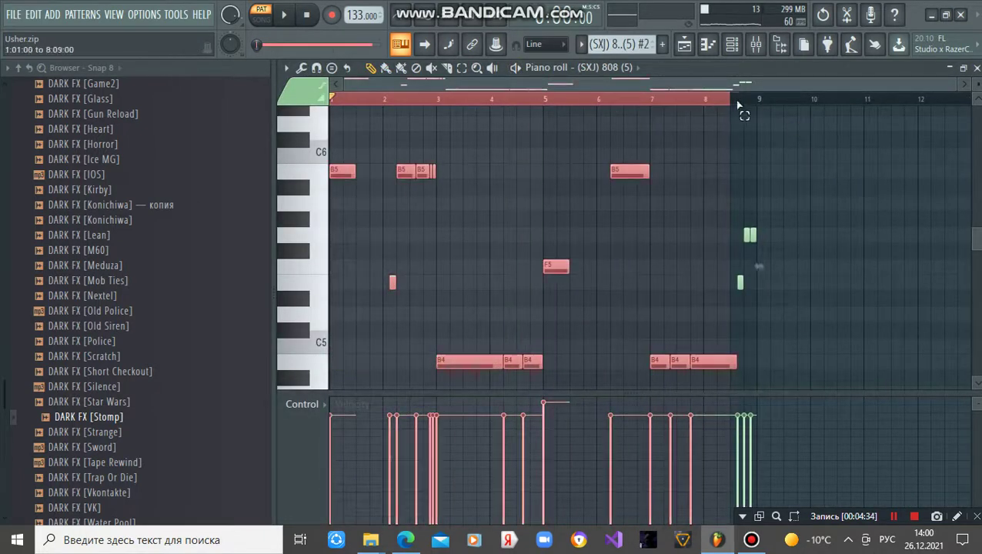
{"action": "key", "text": "space"}
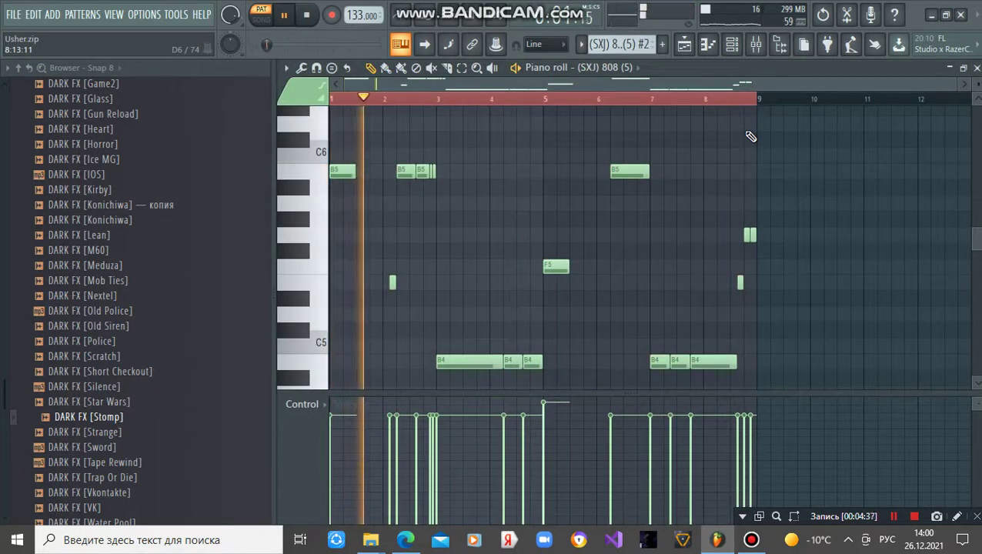
{"action": "left_click_drag", "start_coordinate": [942, 89], "coordinate": [773, 154]}
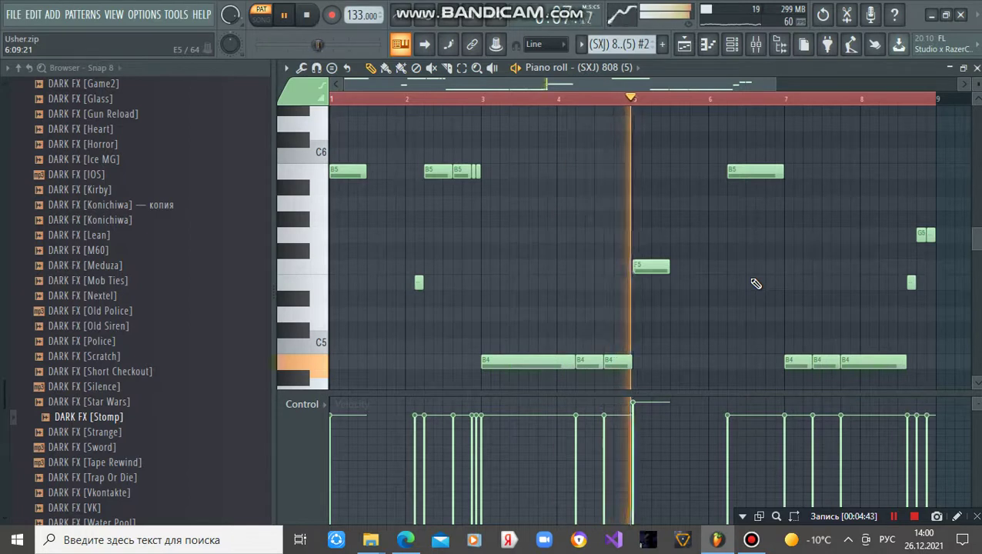
{"action": "left_click", "coordinate": [735, 407]}
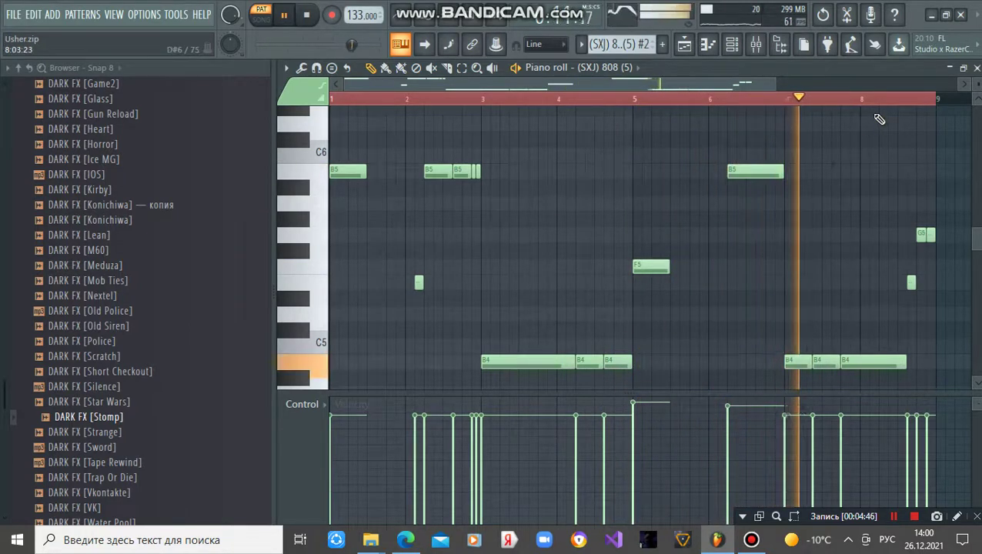
{"action": "left_click", "coordinate": [976, 68]}
{"action": "key", "text": "space"}
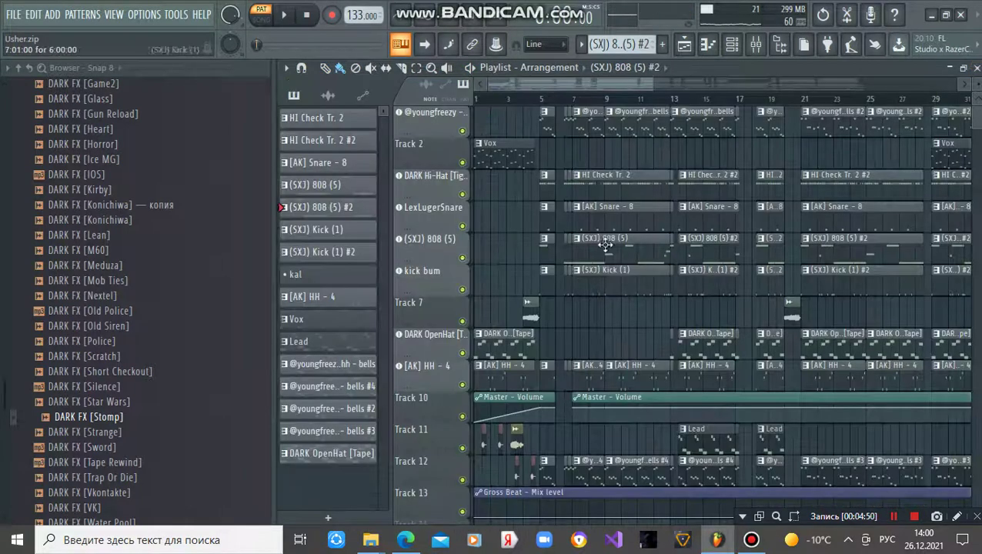
- Open the (SXJ) Kick (1) pattern from its kick bum clip and play it with all eight bars in view
{"action": "double_click", "coordinate": [622, 280]}
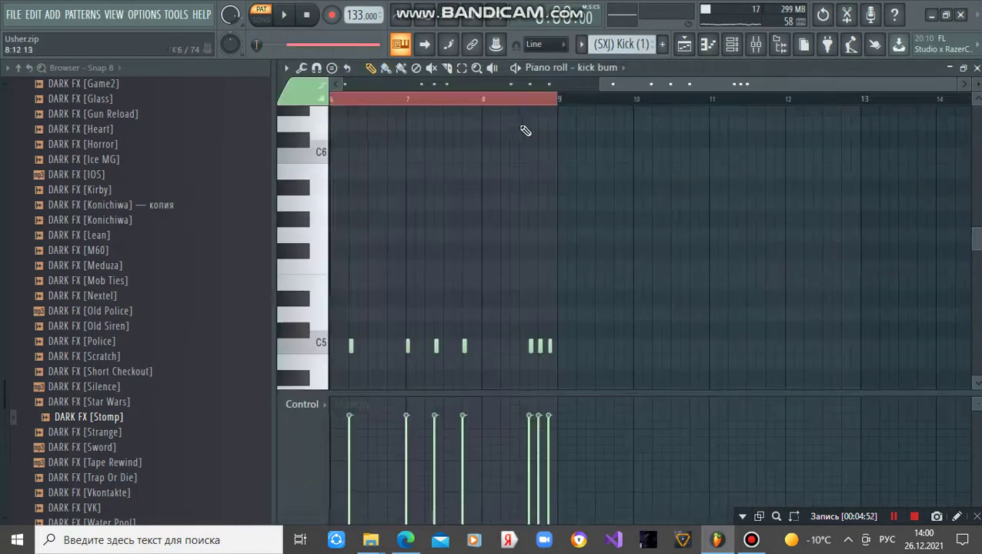
{"action": "left_click", "coordinate": [496, 86]}
{"action": "left_click_drag", "start_coordinate": [467, 104], "coordinate": [331, 99]}
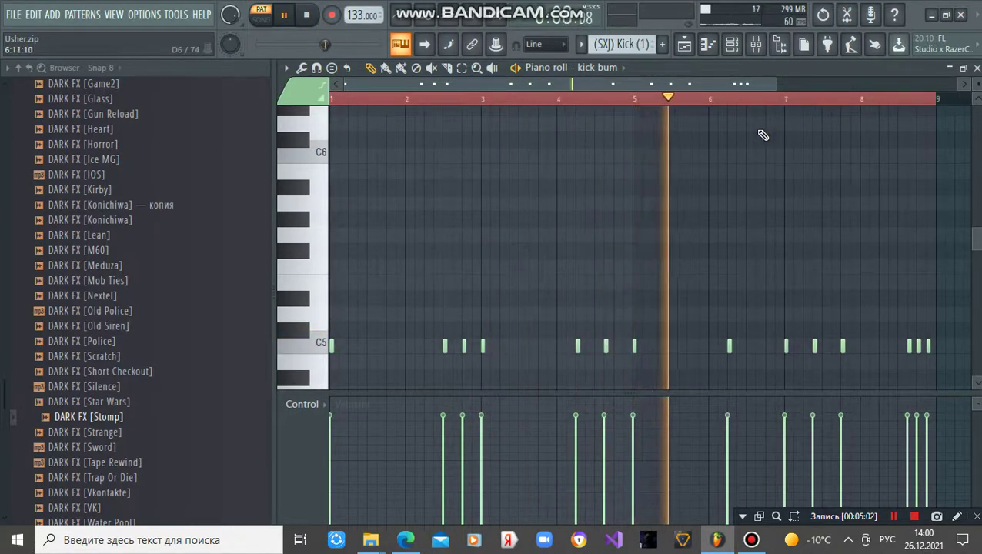
- Inspect the kick bum sampler's precomputed effects and its mixer track, and return to the playlist
{"action": "right_click", "coordinate": [604, 67]}
{"action": "left_click", "coordinate": [569, 308]}
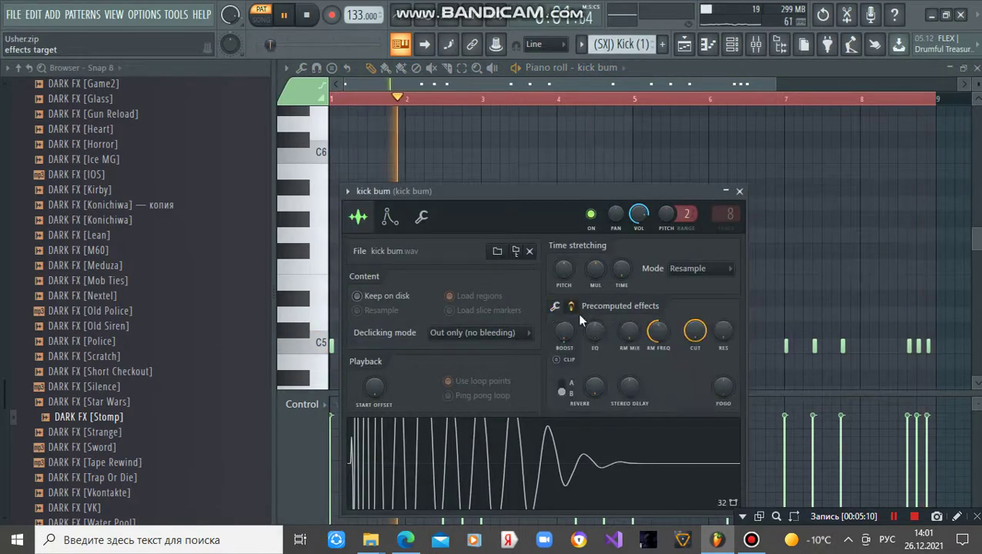
{"action": "left_click", "coordinate": [741, 192]}
{"action": "key", "text": "F9"}
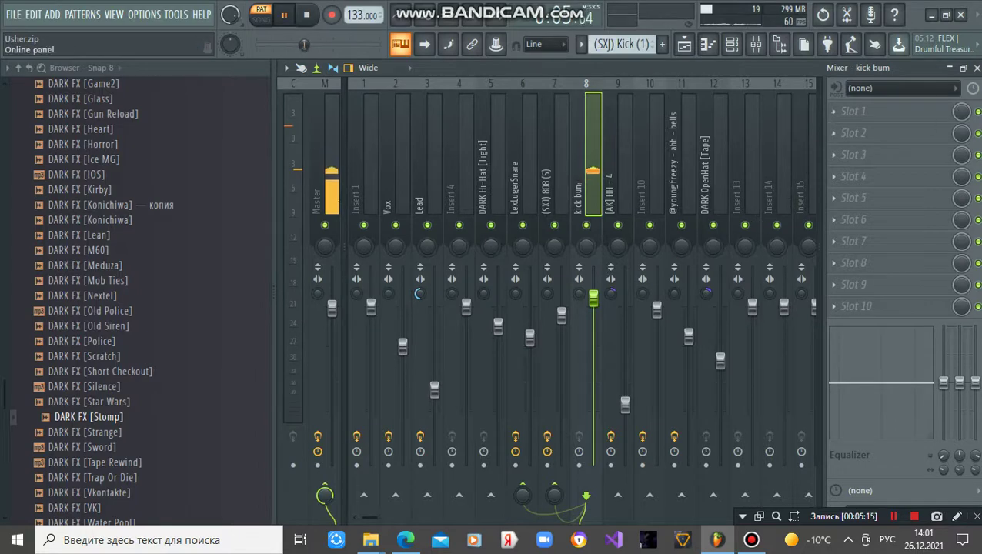
{"action": "key", "text": "space"}
{"action": "key", "text": "F5"}
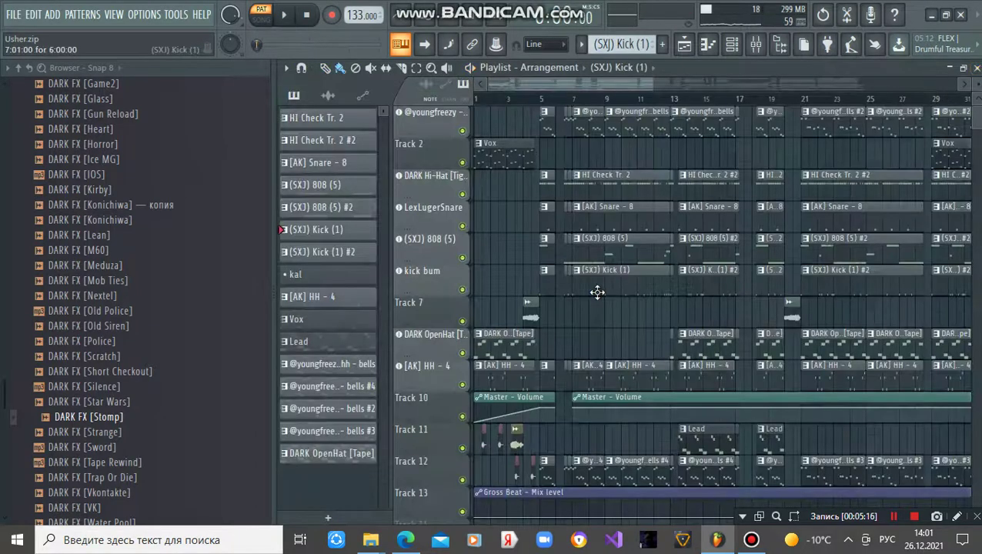
- Open the (SXJ) Kick (1) #2 pattern, play its eight bars, and return to the playlist
{"action": "double_click", "coordinate": [824, 272]}
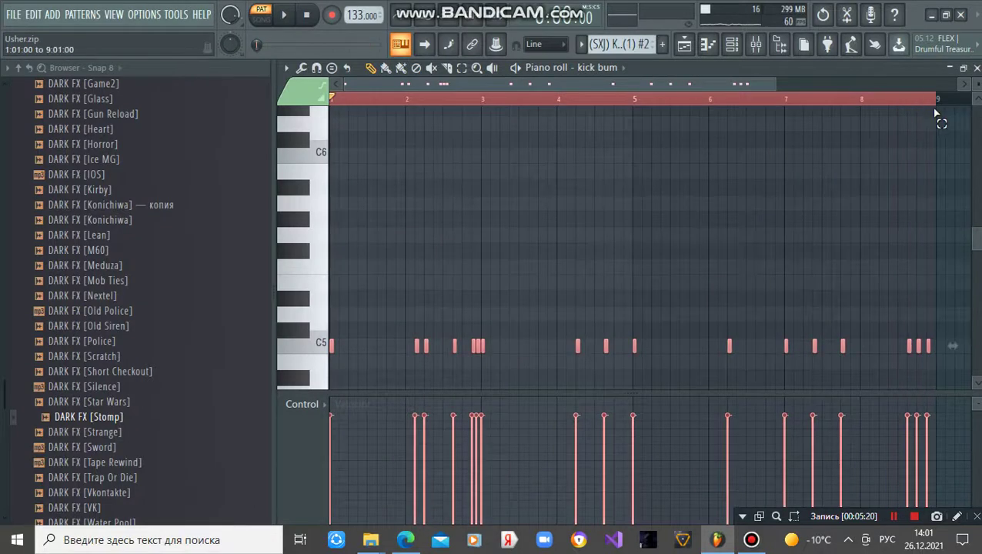
{"action": "key", "text": "space"}
{"action": "scroll", "coordinate": [857, 169], "scroll_direction": "down", "scroll_amount": 2}
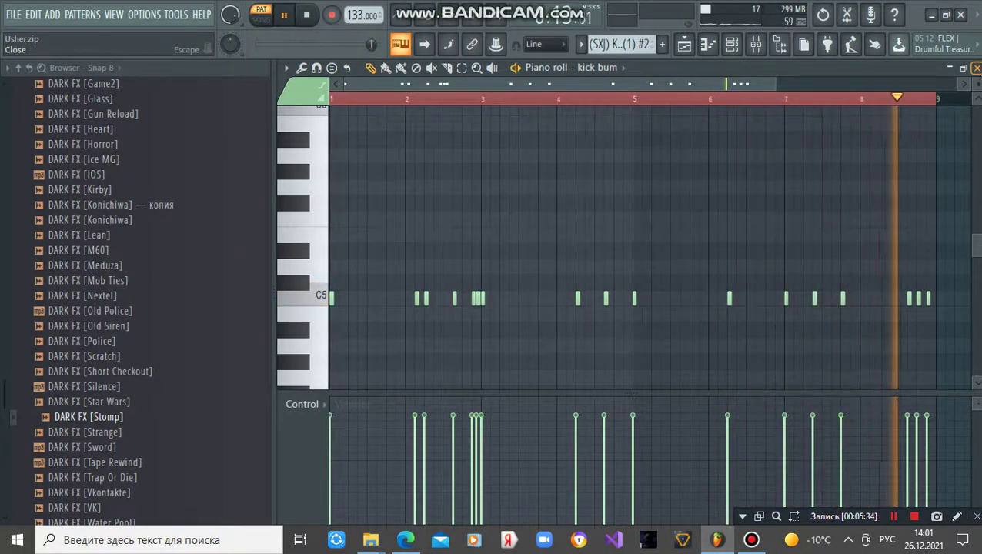
{"action": "left_click", "coordinate": [977, 68]}
{"action": "key", "text": "space"}
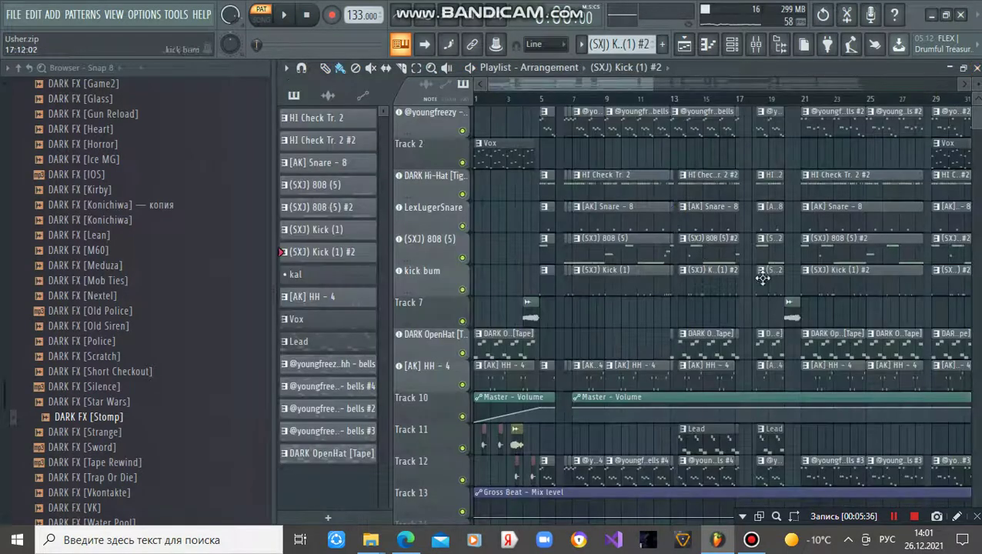
- Inspect the sample settings and waveform of the FX (15) audio clip on Track 7
{"action": "double_click", "coordinate": [789, 312]}
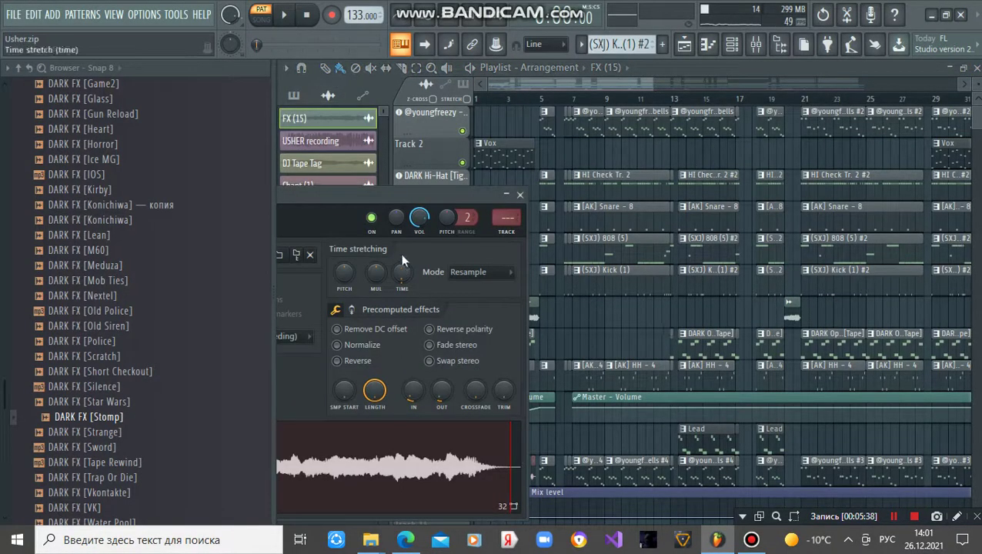
{"action": "left_click_drag", "start_coordinate": [386, 200], "coordinate": [640, 108]}
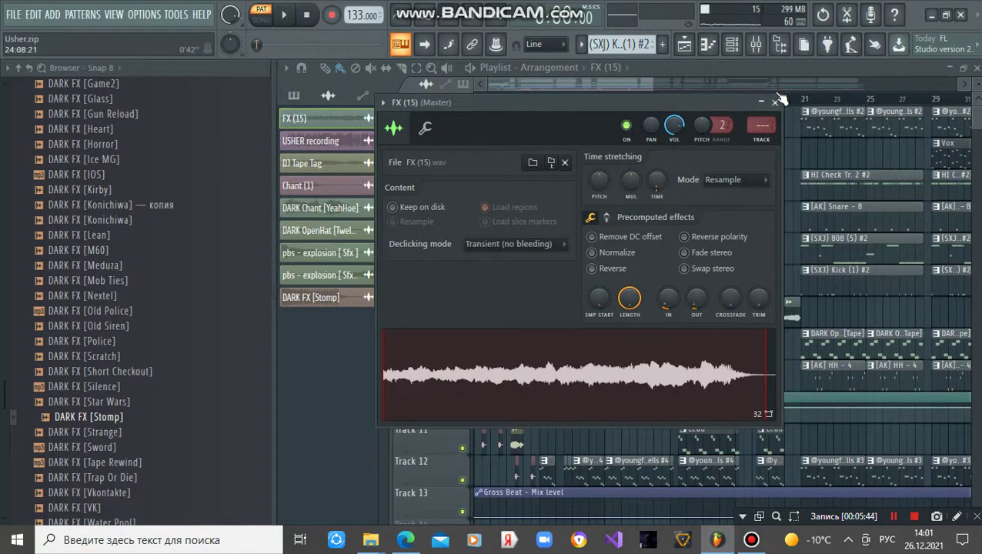
{"action": "left_click", "coordinate": [775, 102]}
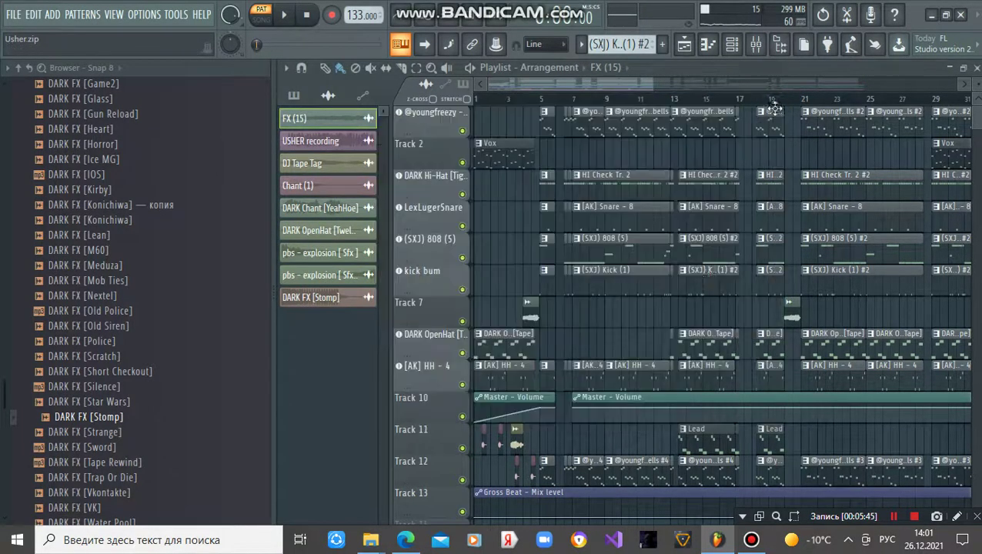
- Open the DARK OpenHat [Tape] pattern from the playlist and inspect its notes and its sampler's precomputed effects
{"action": "double_click", "coordinate": [712, 350]}
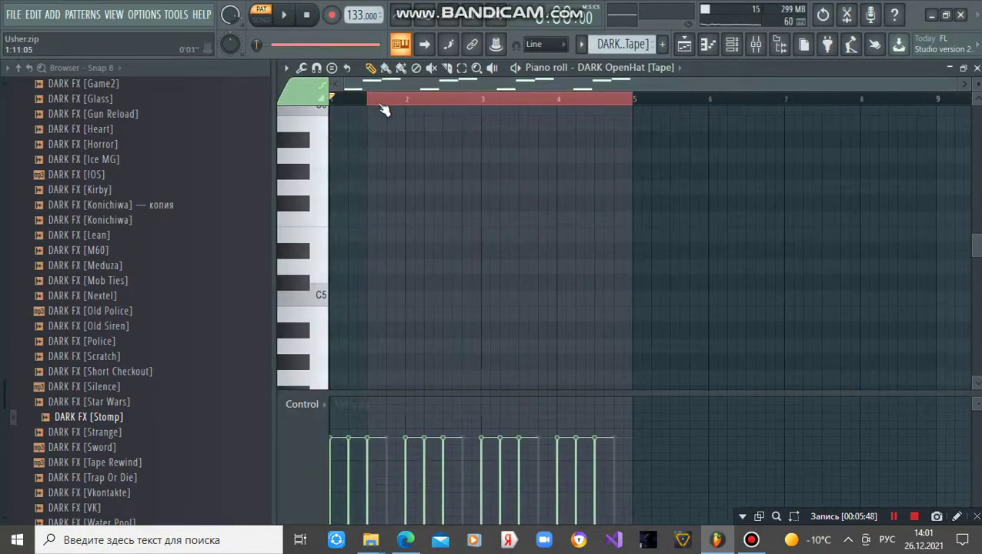
{"action": "scroll", "coordinate": [559, 313], "scroll_direction": "up", "scroll_amount": 1}
{"action": "left_click", "coordinate": [602, 263]}
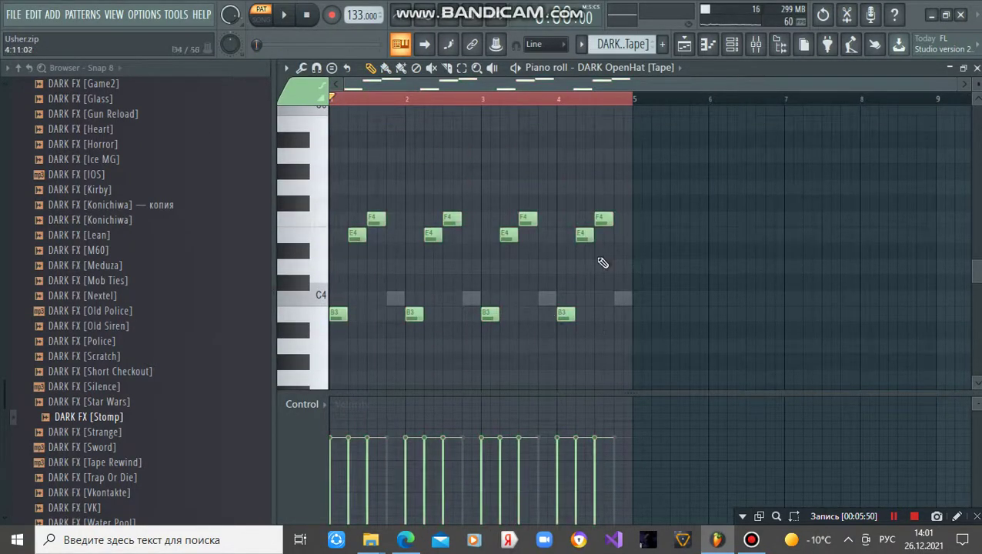
{"action": "left_click", "coordinate": [653, 68]}
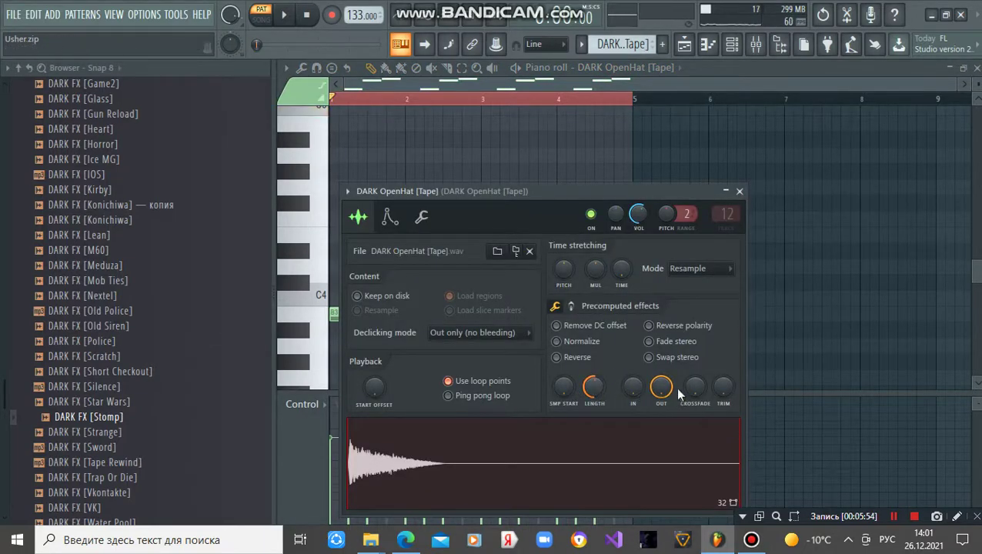
{"action": "left_click", "coordinate": [738, 193]}
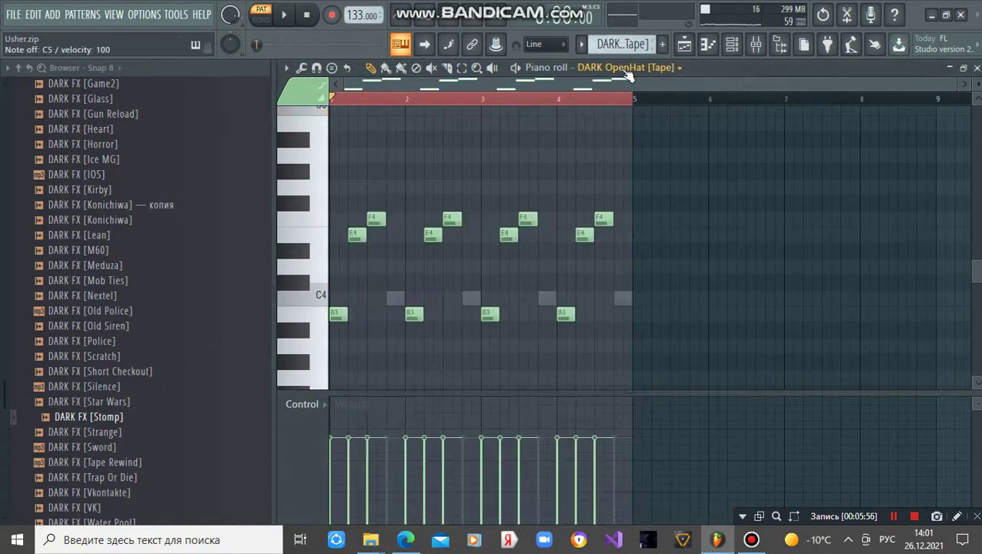
- Inspect the DARK OpenHat [Twelve] channel's sample settings and return to the DARK OpenHat [Tape] notes
{"action": "scroll", "coordinate": [628, 71], "scroll_direction": "down", "scroll_amount": 1}
{"action": "left_click", "coordinate": [634, 73]}
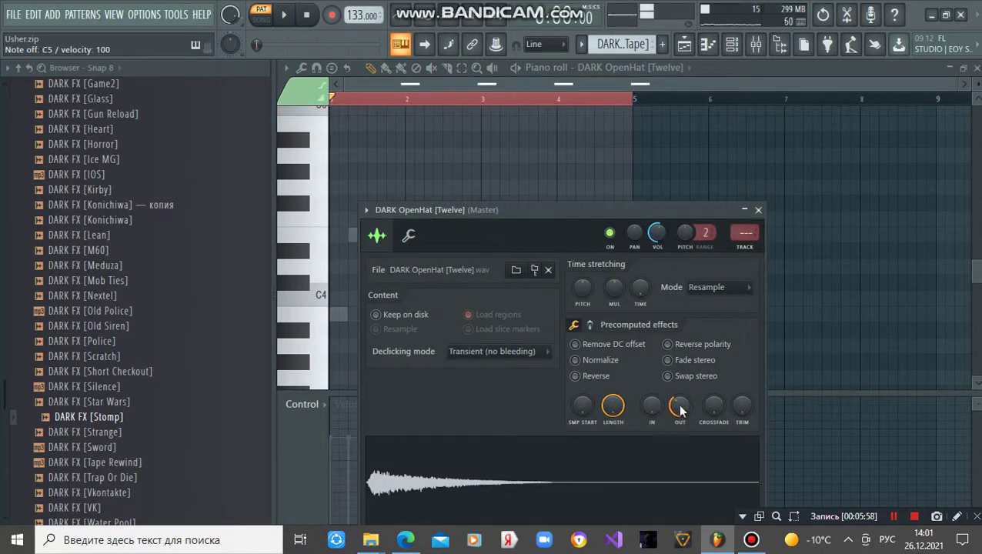
{"action": "left_click", "coordinate": [759, 210]}
{"action": "scroll", "coordinate": [620, 69], "scroll_direction": "up", "scroll_amount": 1}
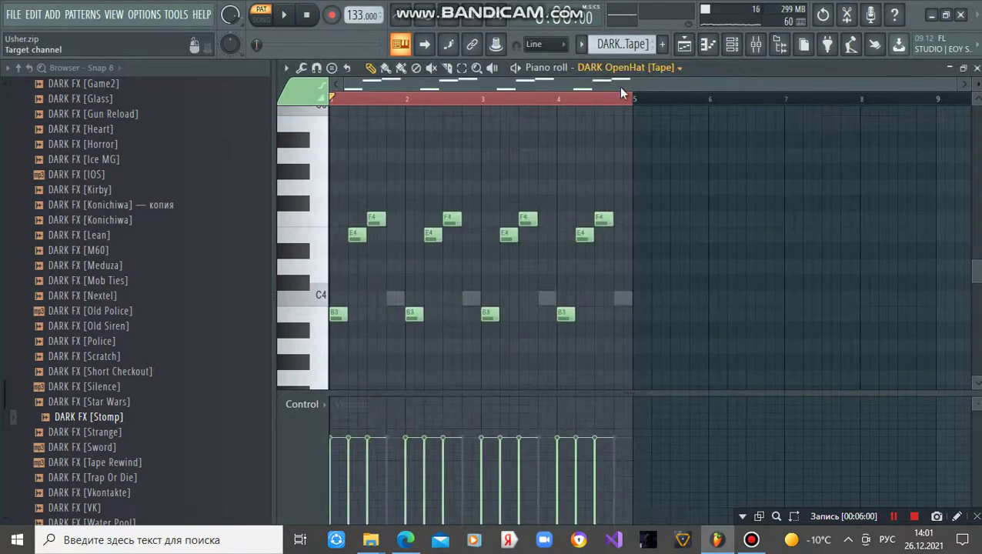
- Play the four-bar DARK OpenHat [Tape] pattern with its notes enlarged, and return to the playlist
{"action": "key", "text": "space"}
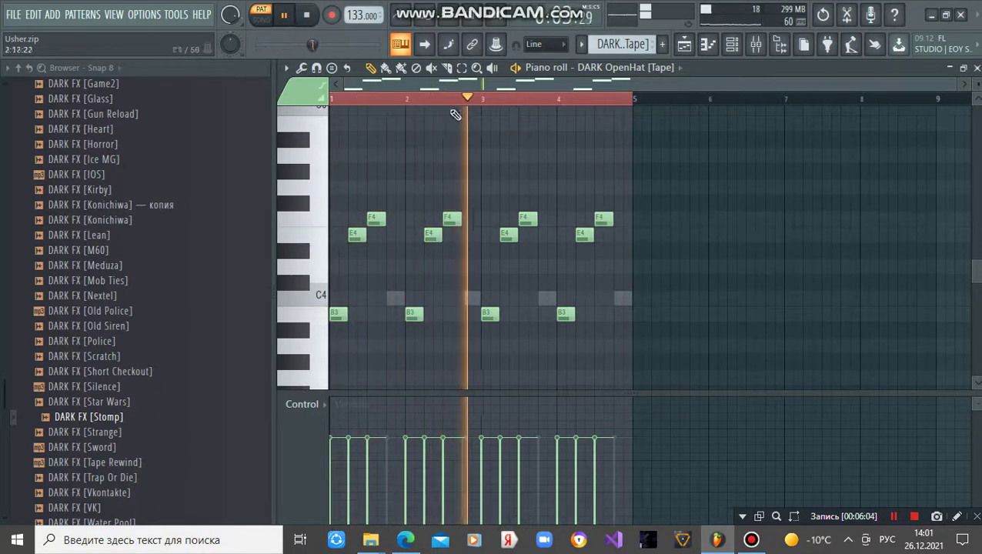
{"action": "scroll", "coordinate": [428, 106], "scroll_direction": "up", "scroll_amount": 3}
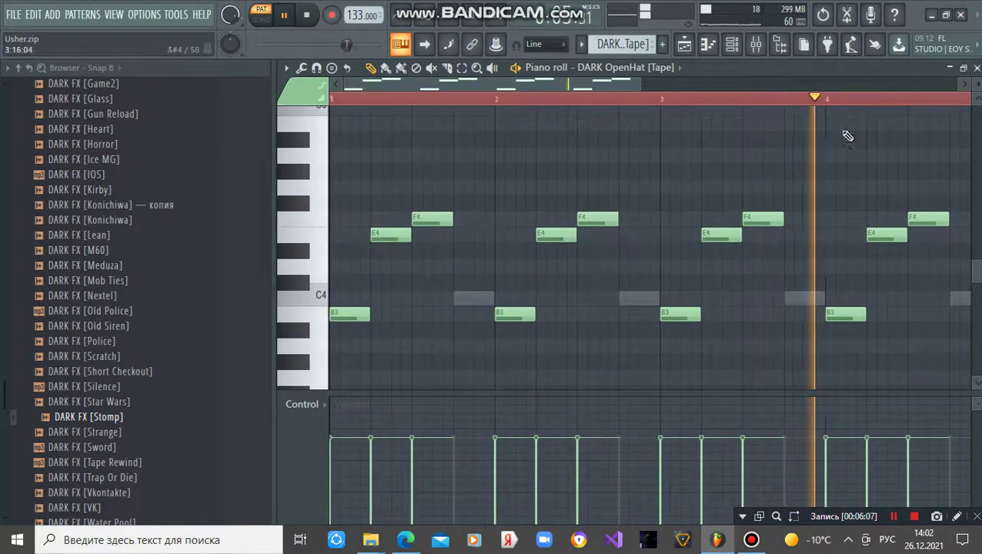
{"action": "scroll", "coordinate": [840, 106], "scroll_direction": "down", "scroll_amount": 1}
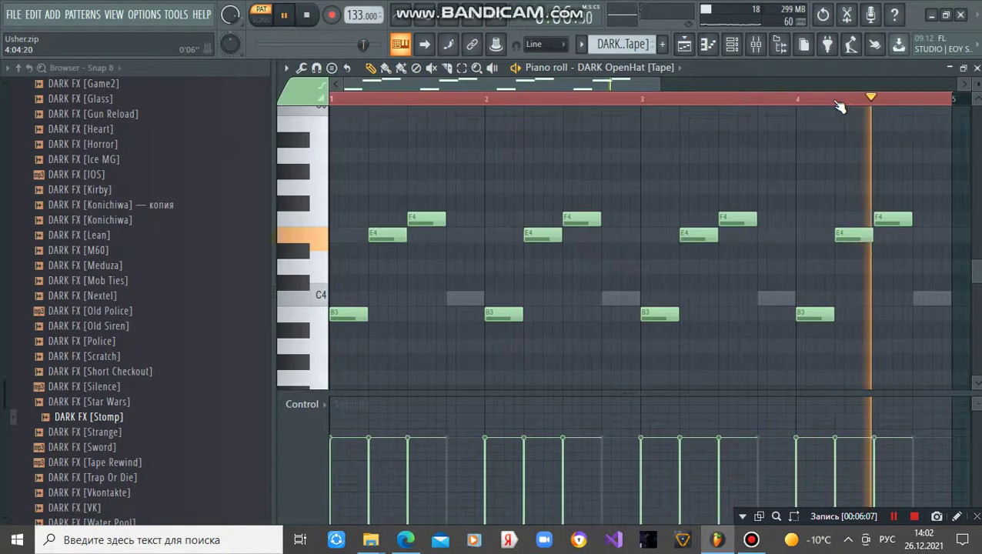
{"action": "left_click", "coordinate": [977, 69]}
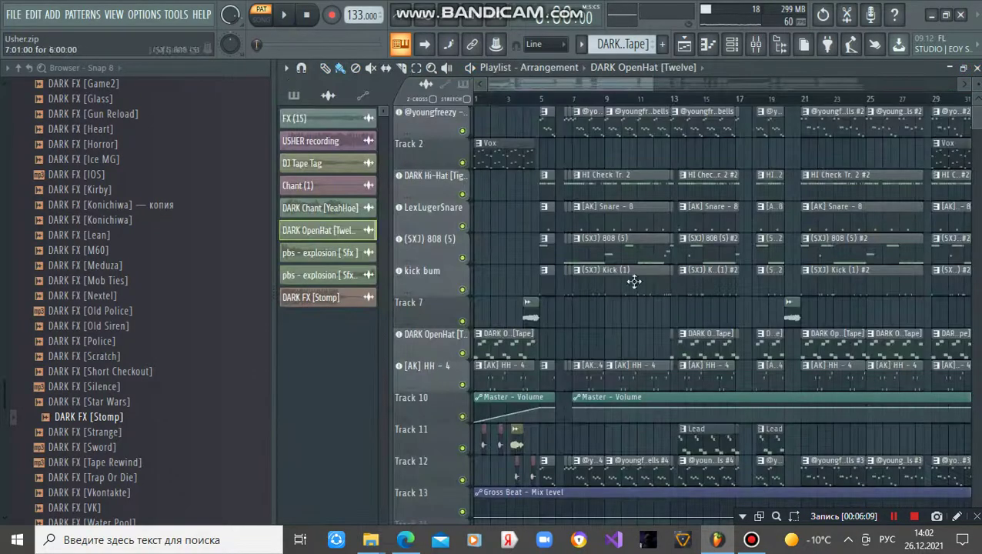
- Open the [AK] HH - 4 pattern with all its notes in view and inspect its sampler's precomputed effects
{"action": "double_click", "coordinate": [625, 374]}
{"action": "left_click_drag", "start_coordinate": [549, 86], "coordinate": [469, 87]}
{"action": "scroll", "coordinate": [554, 181], "scroll_direction": "down", "scroll_amount": 3}
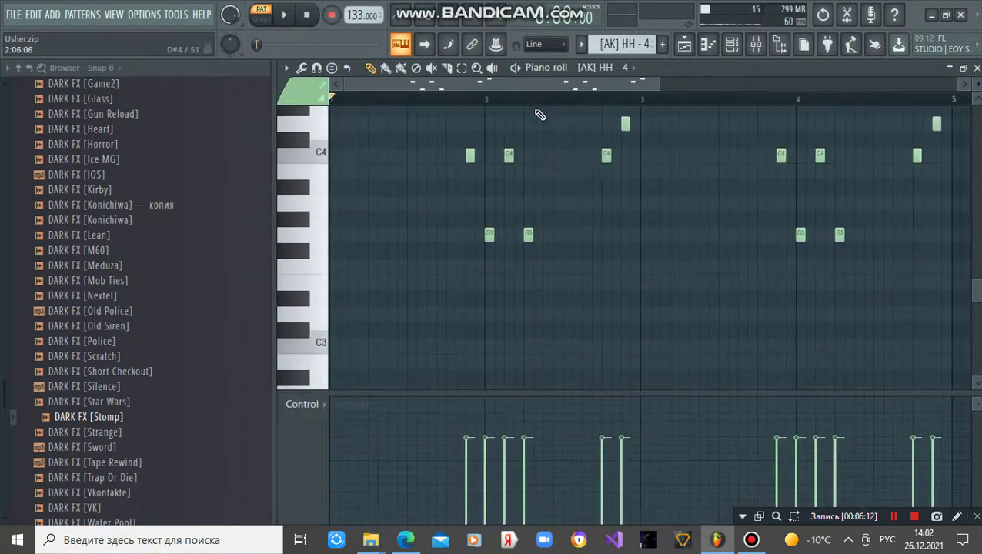
{"action": "scroll", "coordinate": [537, 101], "scroll_direction": "down", "scroll_amount": 3}
{"action": "scroll", "coordinate": [565, 143], "scroll_direction": "up", "scroll_amount": 2}
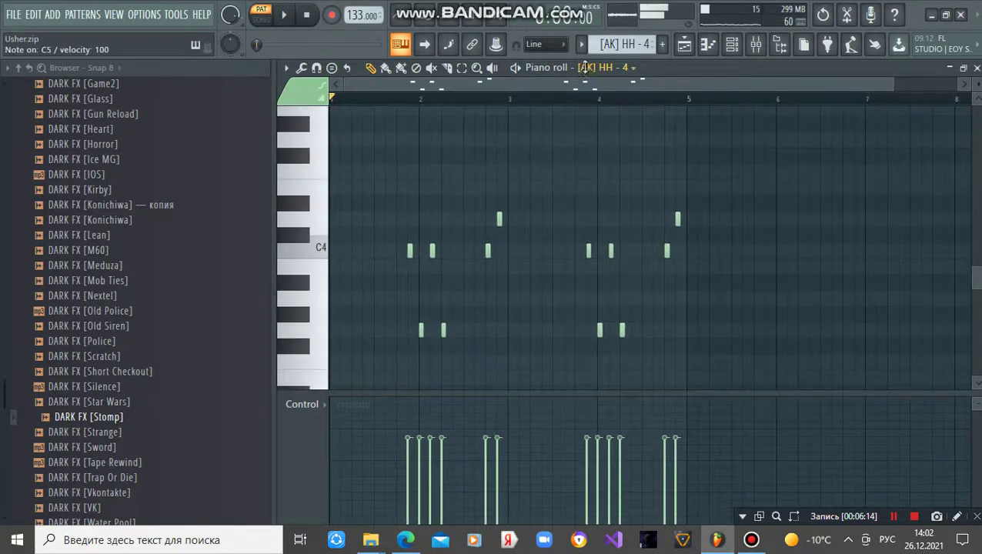
{"action": "left_click", "coordinate": [586, 67]}
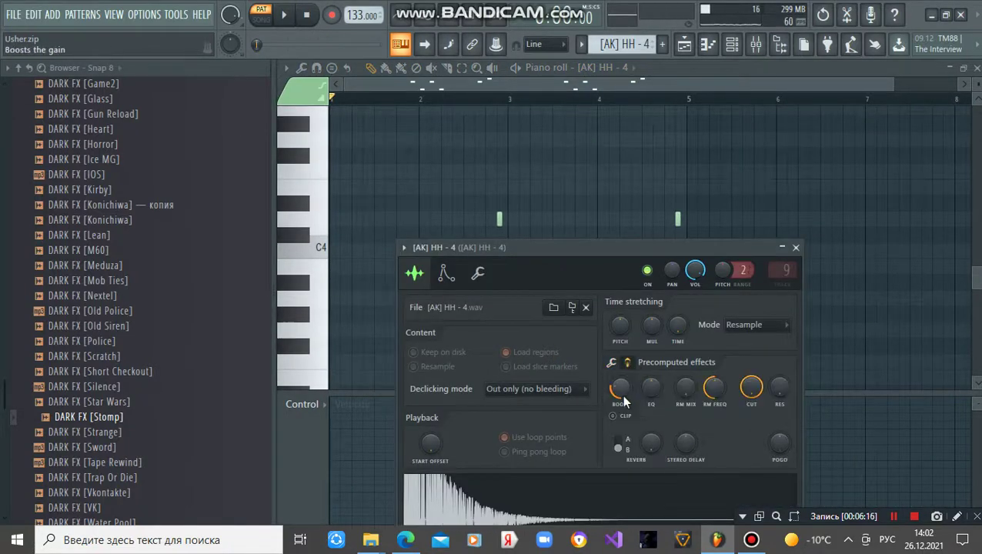
{"action": "left_click", "coordinate": [796, 248]}
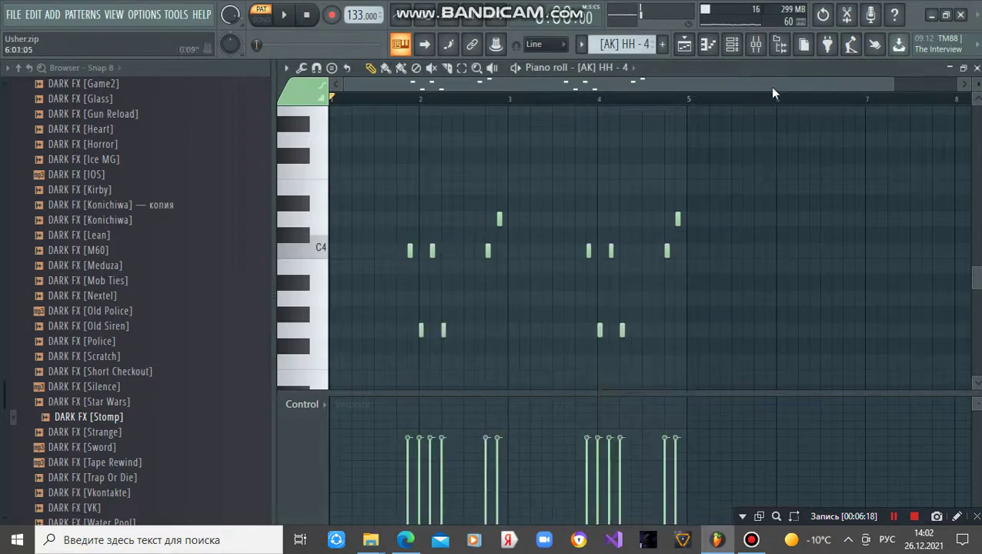
- Inspect the Fruity Chorus, Fruity Flangus and Fruity Flanger settings on the [AK] HH - 4 mixer track
{"action": "left_click", "coordinate": [758, 45]}
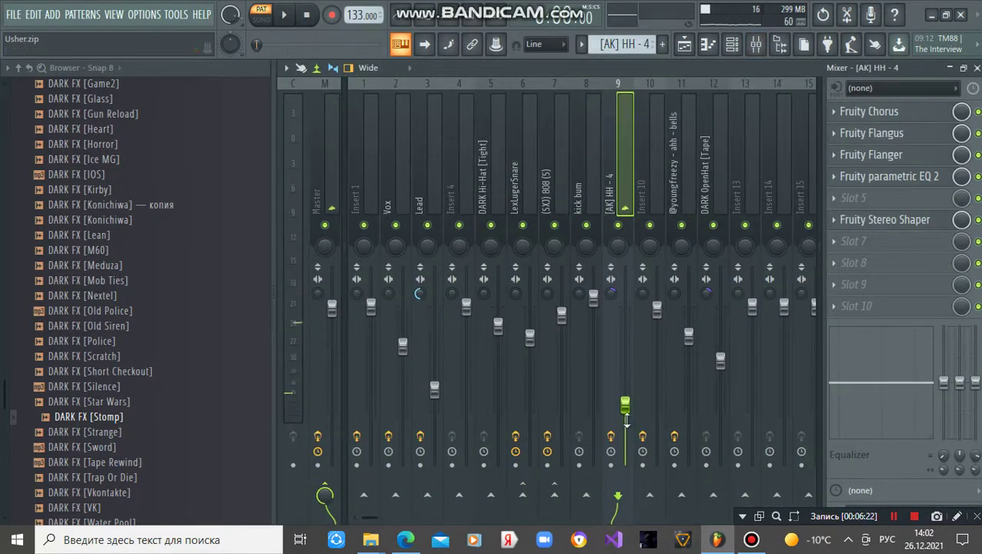
{"action": "left_click", "coordinate": [867, 113]}
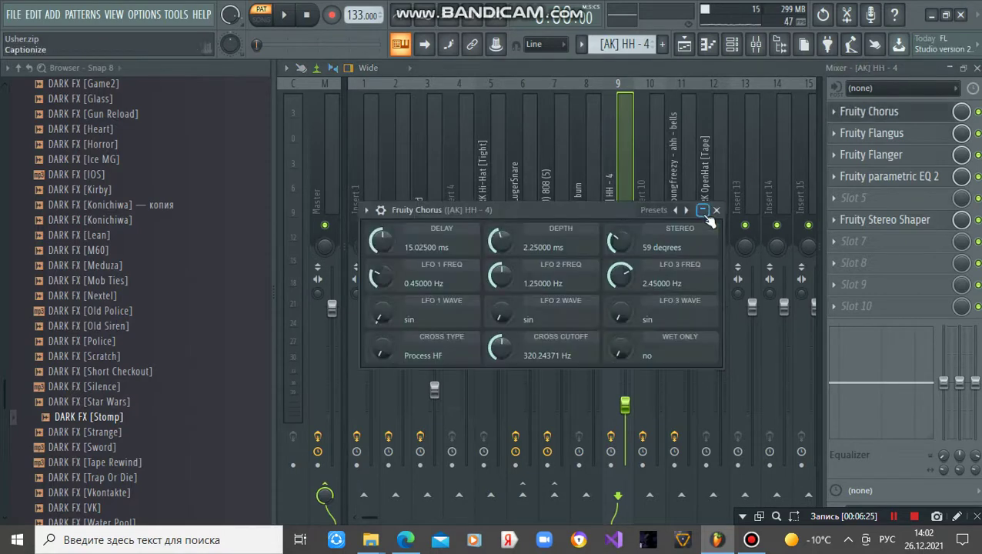
{"action": "left_click", "coordinate": [717, 210]}
{"action": "left_click", "coordinate": [883, 137]}
{"action": "left_click", "coordinate": [638, 228]}
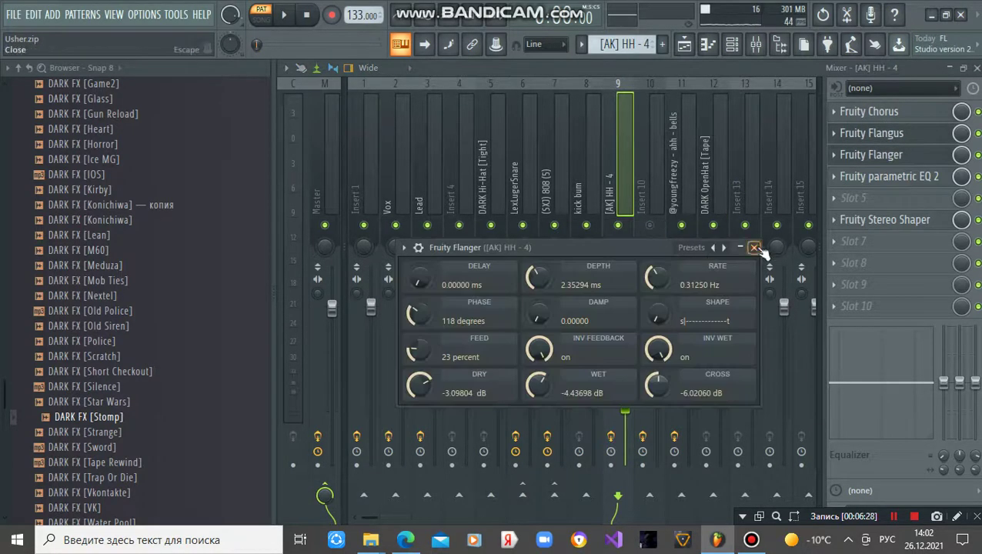
{"action": "left_click", "coordinate": [756, 248]}
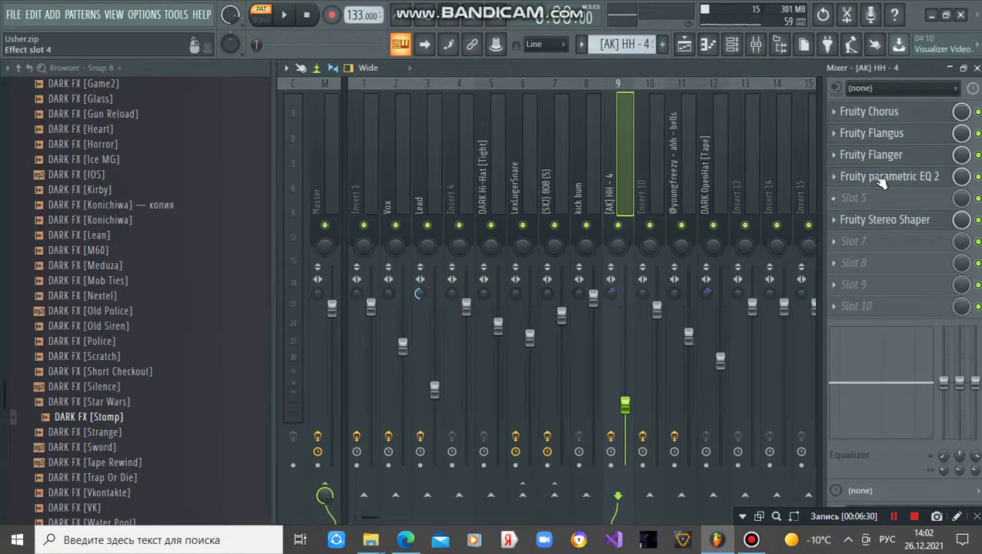
- Inspect the Fruity parametric EQ 2 and Fruity Stereo Shaper on the [AK] HH - 4 mixer track, and return to its notes
{"action": "left_click", "coordinate": [882, 177]}
{"action": "left_click", "coordinate": [868, 266]}
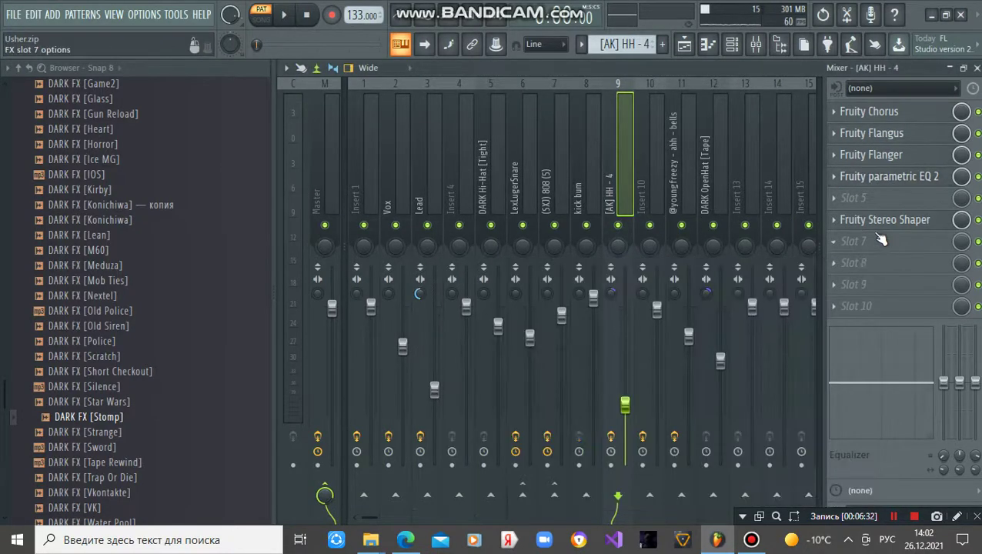
{"action": "left_click", "coordinate": [885, 219]}
{"action": "left_click", "coordinate": [496, 154]}
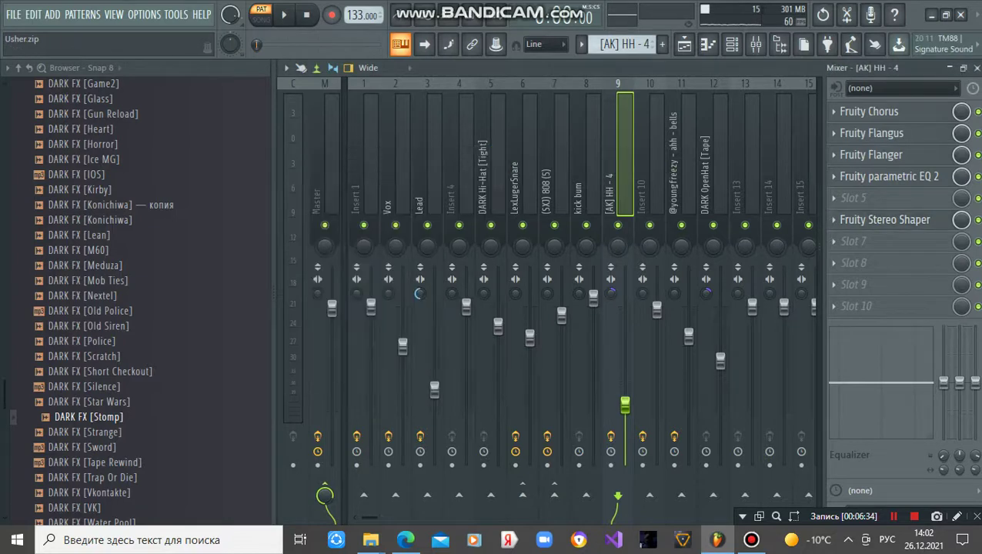
{"action": "left_click", "coordinate": [977, 68]}
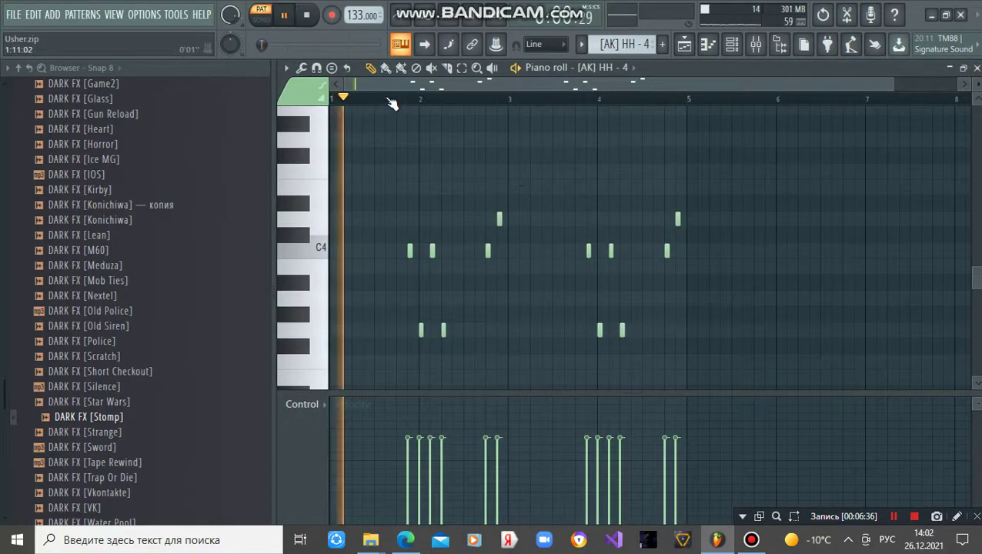
- During playback, view the [AK] HH - 4 notes' filter cutoff and resonance, switch back to velocity, and return to the playlist
{"action": "scroll", "coordinate": [400, 108], "scroll_direction": "up", "scroll_amount": 3}
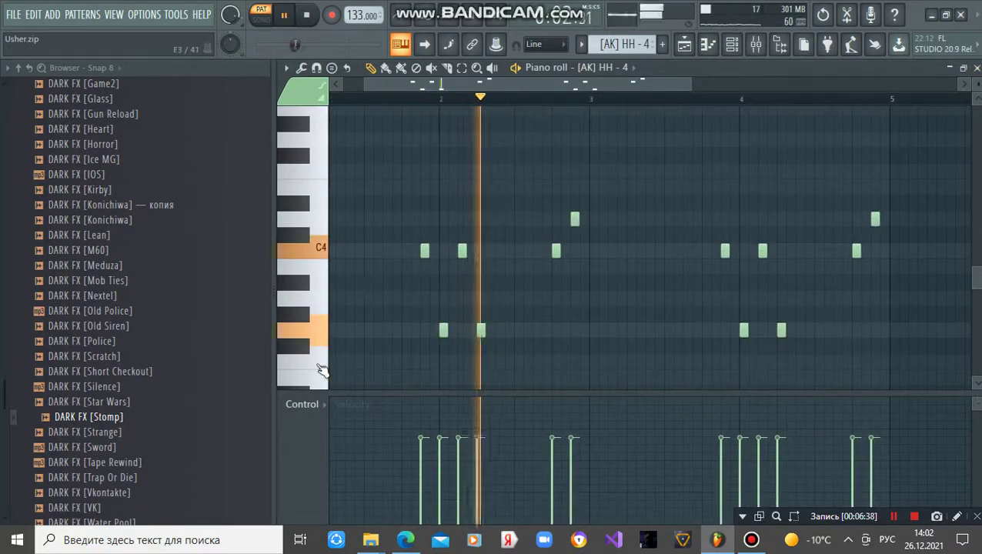
{"action": "left_click", "coordinate": [303, 411]}
{"action": "left_click", "coordinate": [324, 475]}
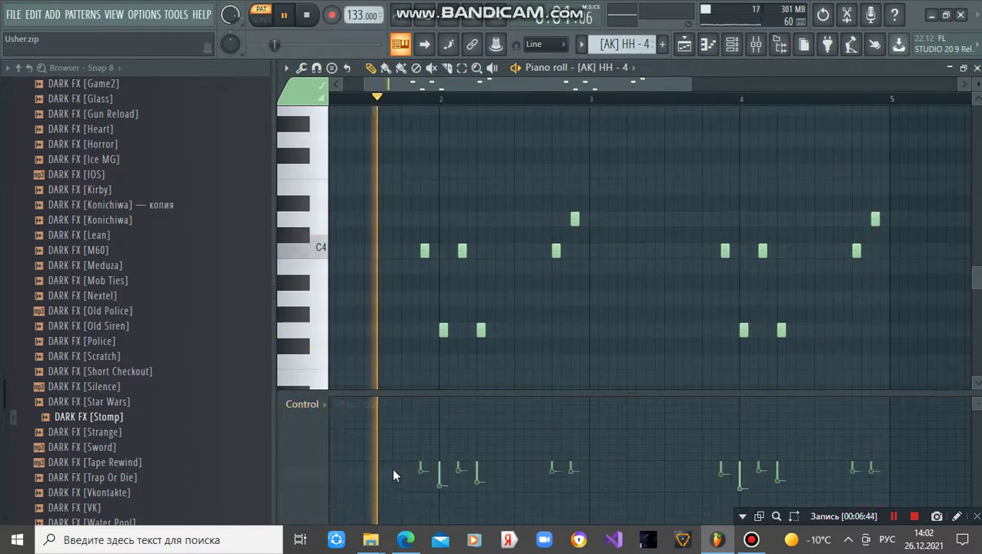
{"action": "left_click", "coordinate": [303, 405]}
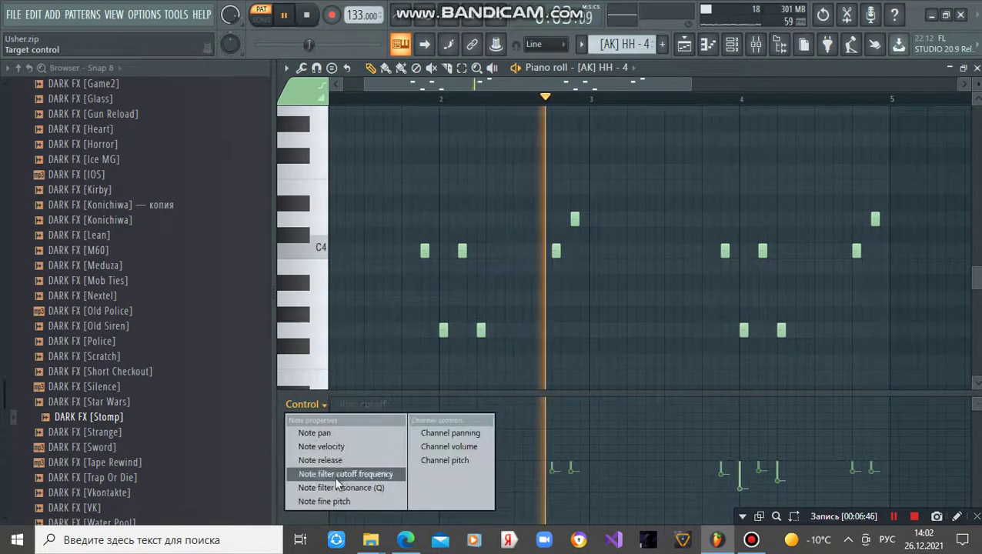
{"action": "left_click", "coordinate": [324, 488]}
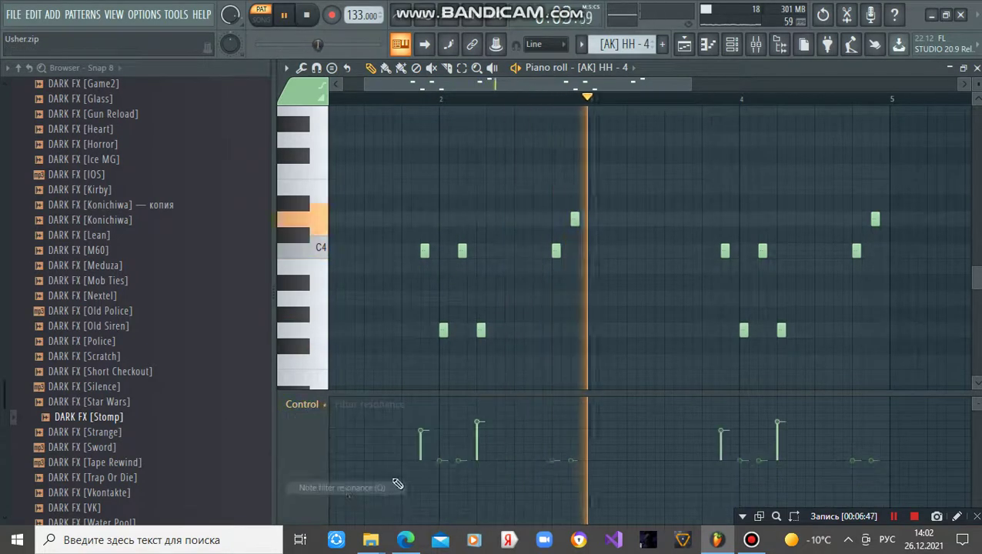
{"action": "left_click", "coordinate": [306, 405]}
{"action": "left_click", "coordinate": [334, 447]}
{"action": "key", "text": "space"}
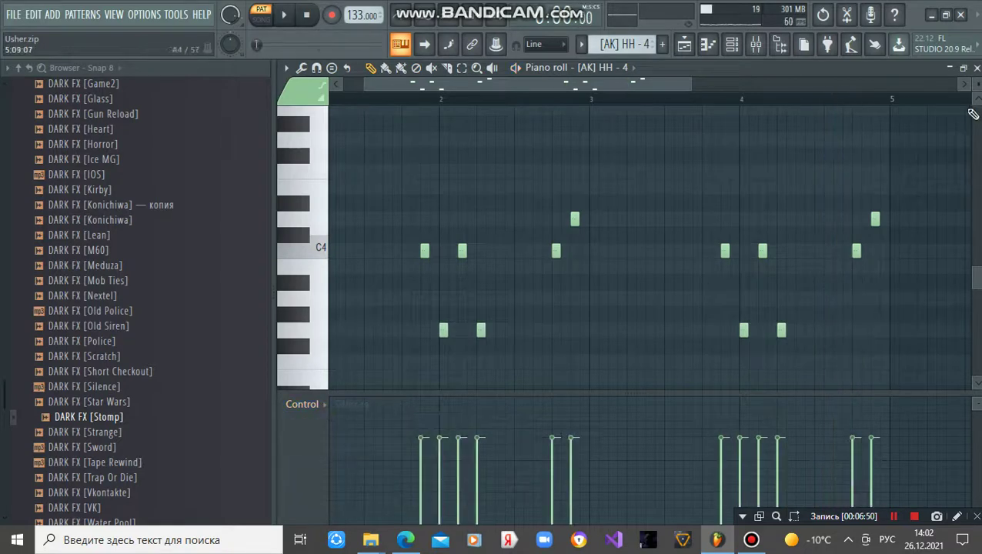
{"action": "left_click", "coordinate": [978, 68]}
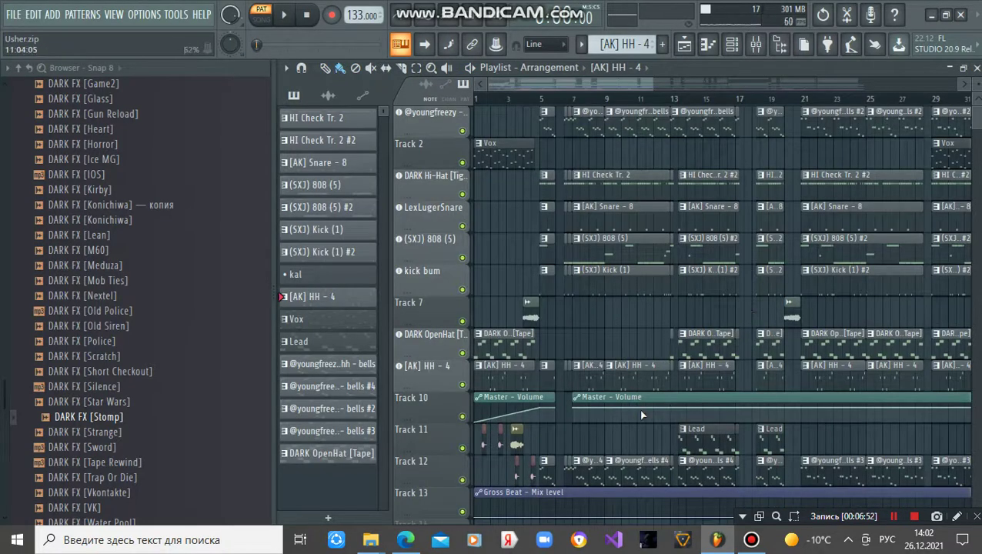
- Inspect the Chant (1) audio clip's sample settings and precomputed effects from its clip on Track 12 near bar 3
{"action": "scroll", "coordinate": [641, 416], "scroll_direction": "down", "scroll_amount": 1}
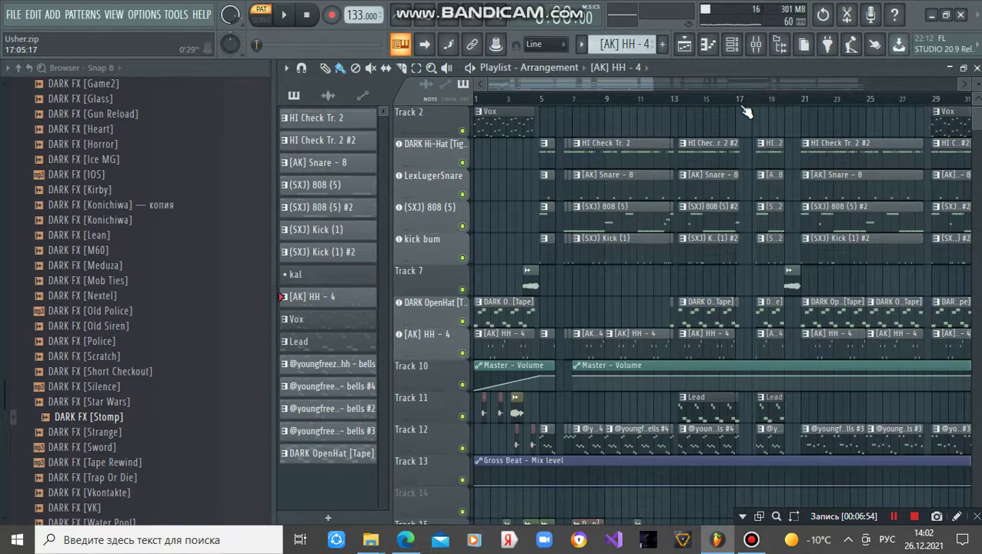
{"action": "scroll", "coordinate": [745, 110], "scroll_direction": "down", "scroll_amount": 3}
{"action": "scroll", "coordinate": [527, 110], "scroll_direction": "down", "scroll_amount": 2}
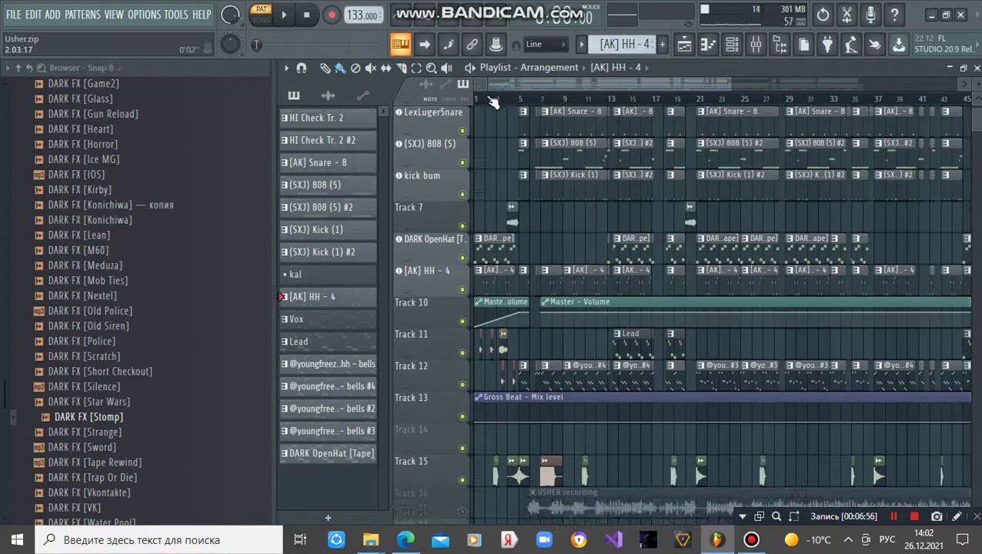
{"action": "scroll", "coordinate": [497, 101], "scroll_direction": "up", "scroll_amount": 6}
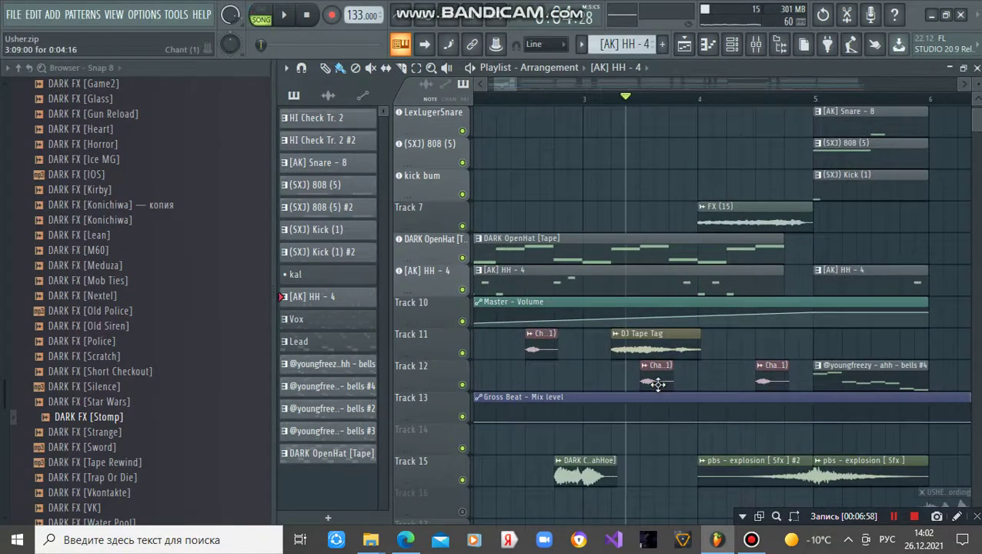
{"action": "double_click", "coordinate": [657, 383]}
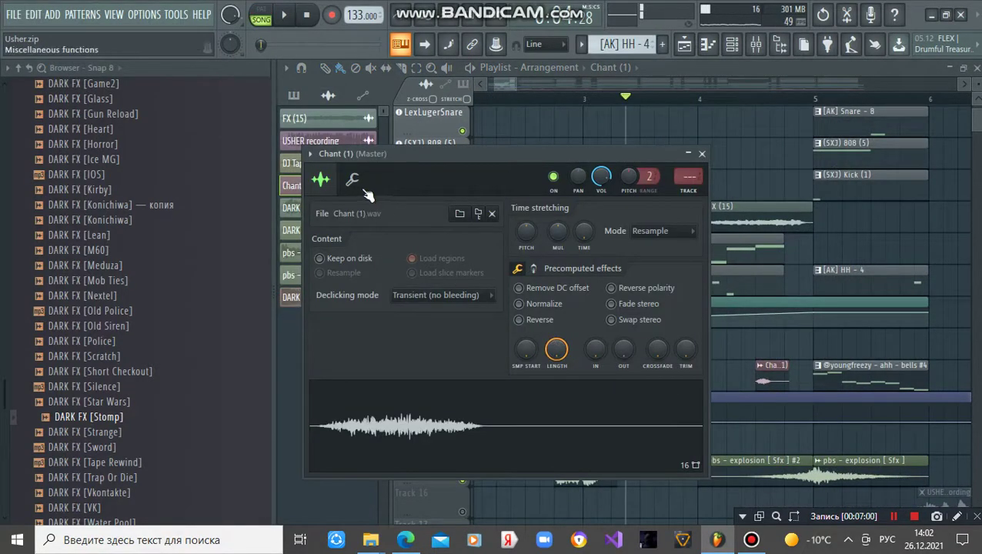
{"action": "left_click", "coordinate": [363, 189]}
{"action": "left_click", "coordinate": [336, 183]}
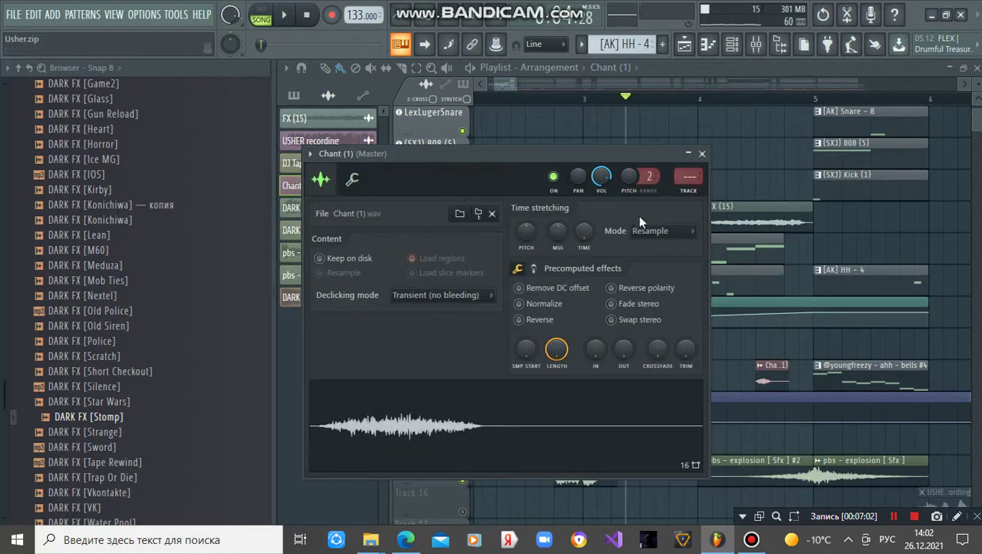
{"action": "left_click", "coordinate": [533, 269]}
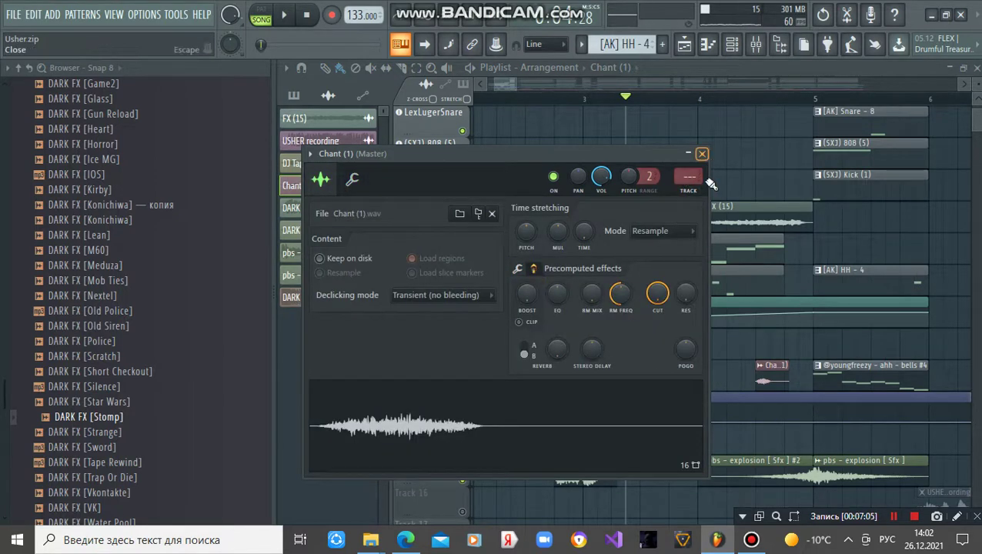
{"action": "key", "text": "Escape"}
- Inspect the DJ Tape Tag clip's sample settings on Track 11, and open those of DARK Chant [YeahHoe] on Track 15
{"action": "double_click", "coordinate": [665, 337]}
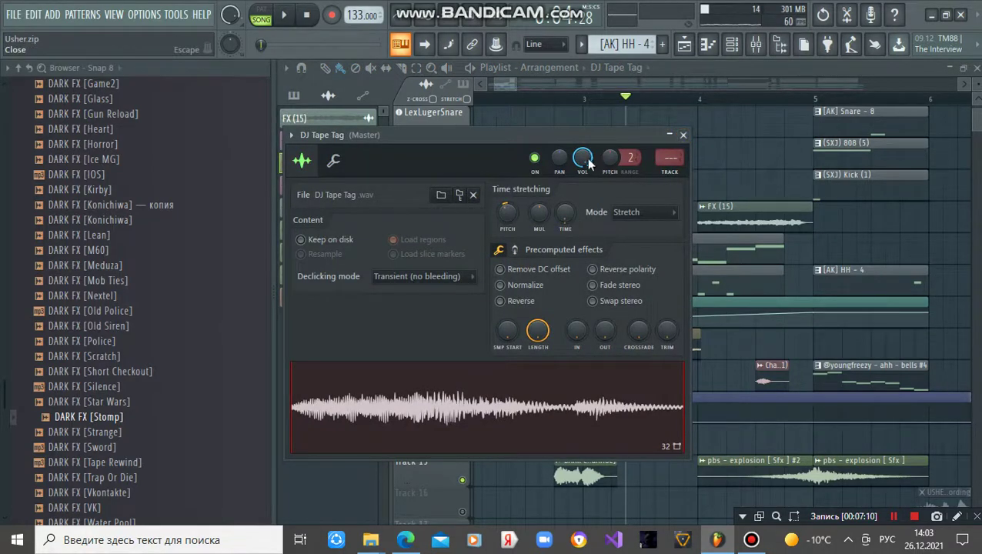
{"action": "left_click", "coordinate": [683, 136]}
{"action": "scroll", "coordinate": [579, 401], "scroll_direction": "down", "scroll_amount": 2}
{"action": "double_click", "coordinate": [566, 397]}
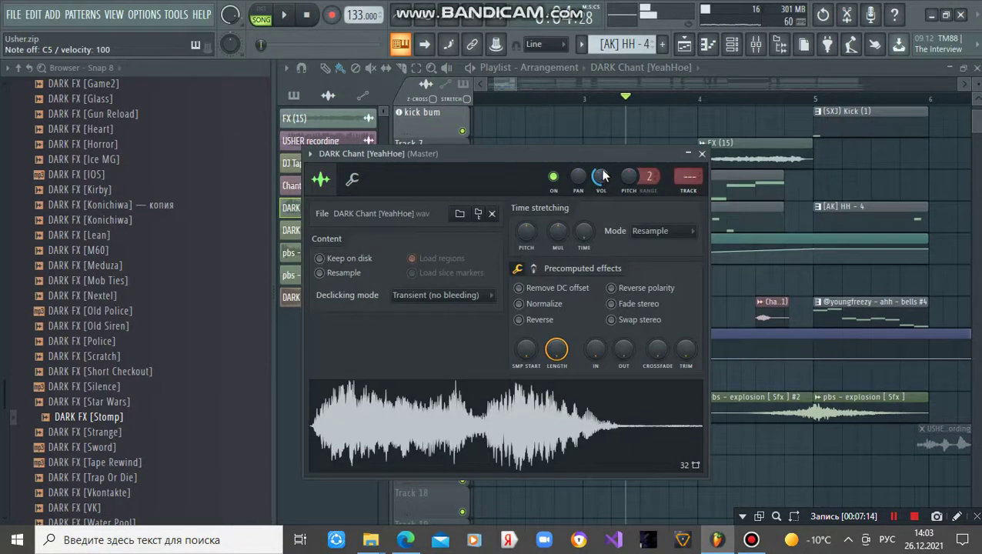
- Inspect the sample settings of the pbs - explosion [ Sfx ] #2 and pbs - explosion [ Sfx ] clips on Track 15
{"action": "left_click", "coordinate": [703, 154]}
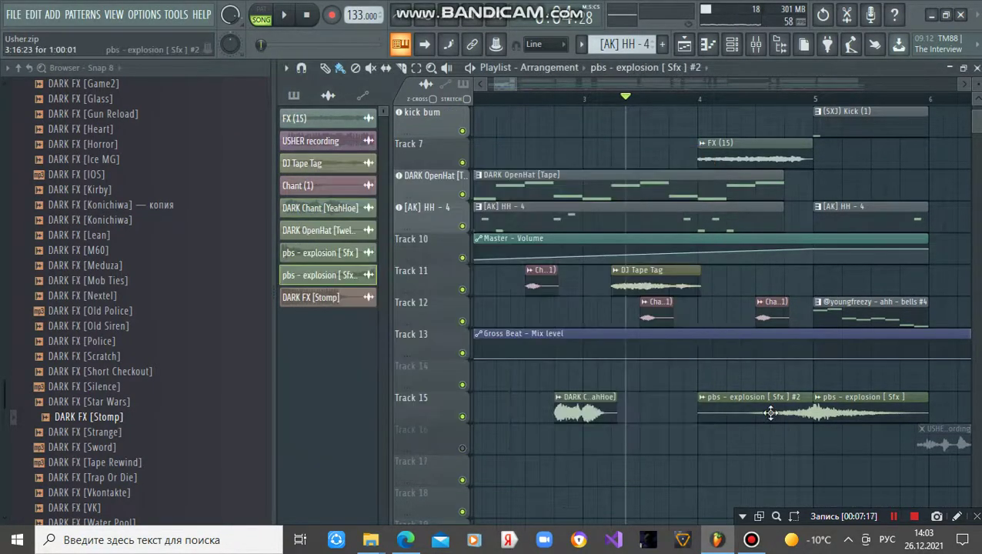
{"action": "double_click", "coordinate": [724, 400]}
{"action": "left_click_drag", "start_coordinate": [501, 108], "coordinate": [528, 118]}
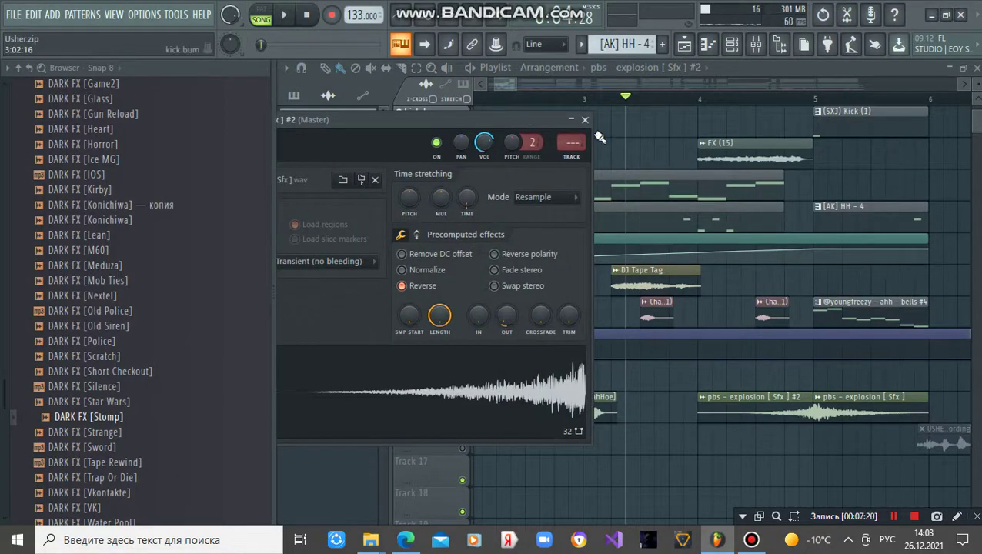
{"action": "left_click", "coordinate": [585, 120]}
{"action": "double_click", "coordinate": [854, 396]}
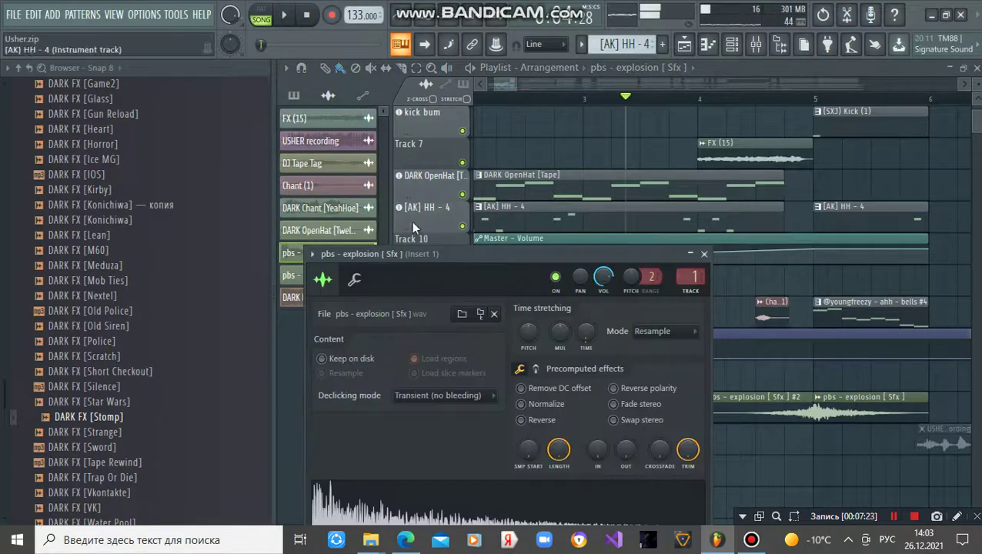
{"action": "left_click_drag", "start_coordinate": [438, 261], "coordinate": [442, 152]}
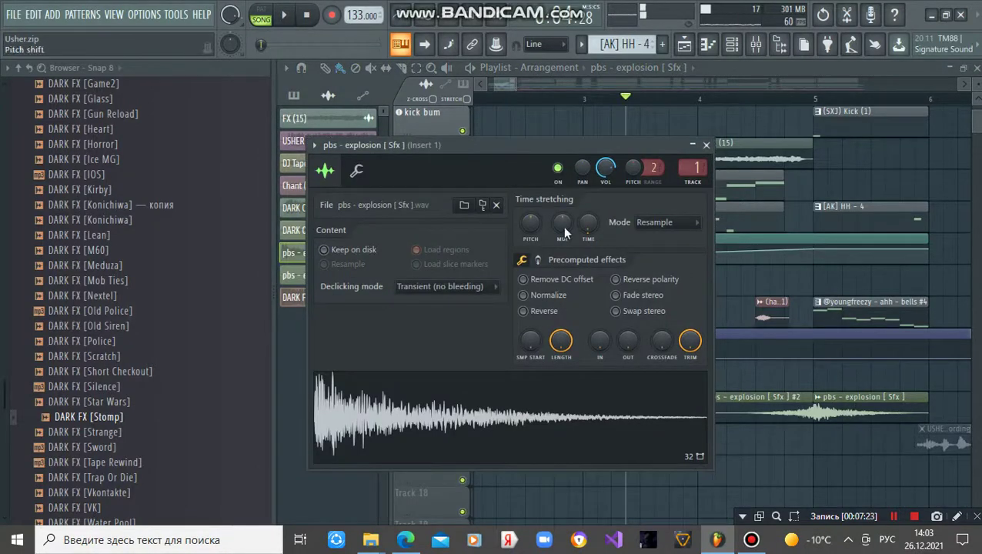
{"action": "left_click", "coordinate": [707, 145]}
- Inspect the DARK FX [Stomp] clip's sample settings at bar 7 on Track 15, and look over the whole arrangement
{"action": "scroll", "coordinate": [699, 102], "scroll_direction": "down", "scroll_amount": 4}
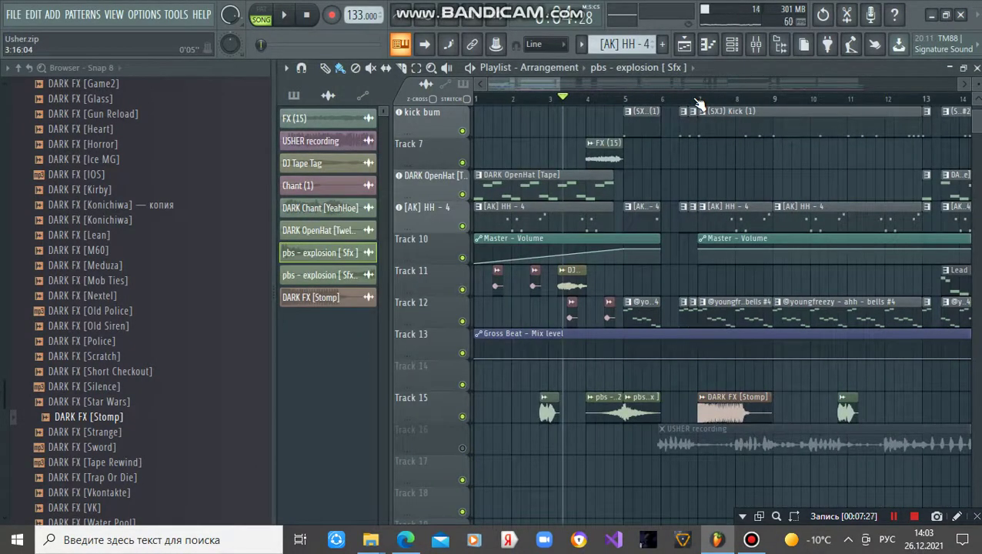
{"action": "scroll", "coordinate": [710, 103], "scroll_direction": "up", "scroll_amount": 2}
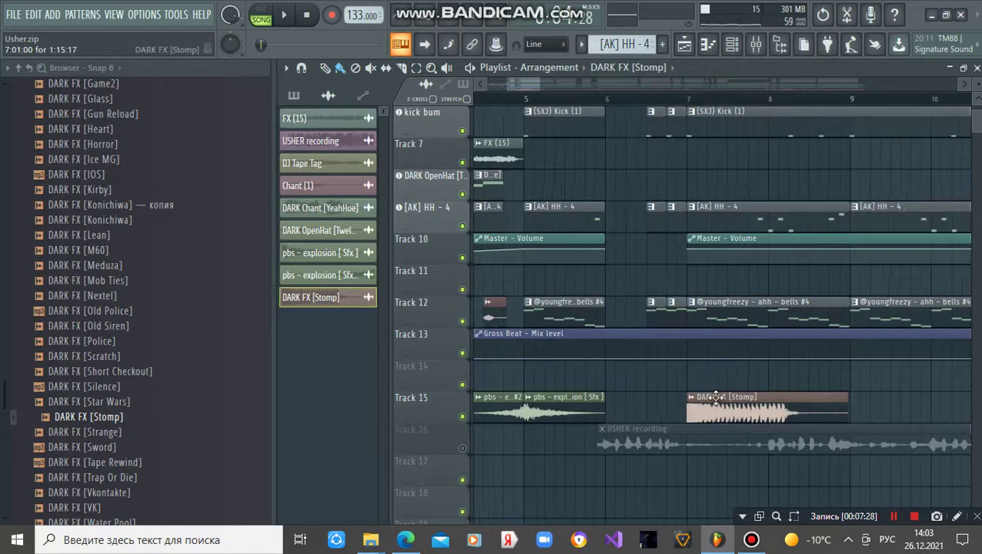
{"action": "double_click", "coordinate": [716, 398]}
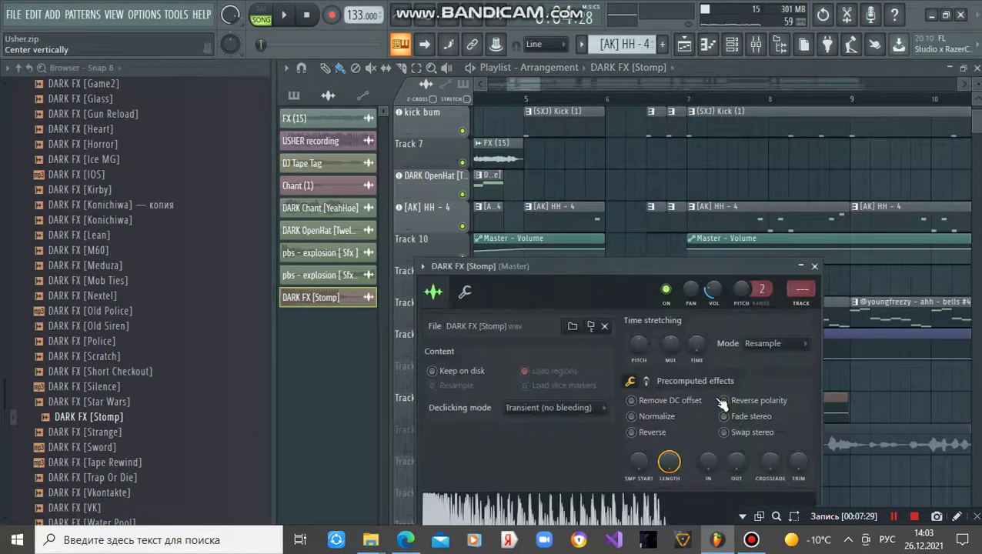
{"action": "left_click", "coordinate": [815, 267]}
{"action": "scroll", "coordinate": [645, 104], "scroll_direction": "down", "scroll_amount": 6}
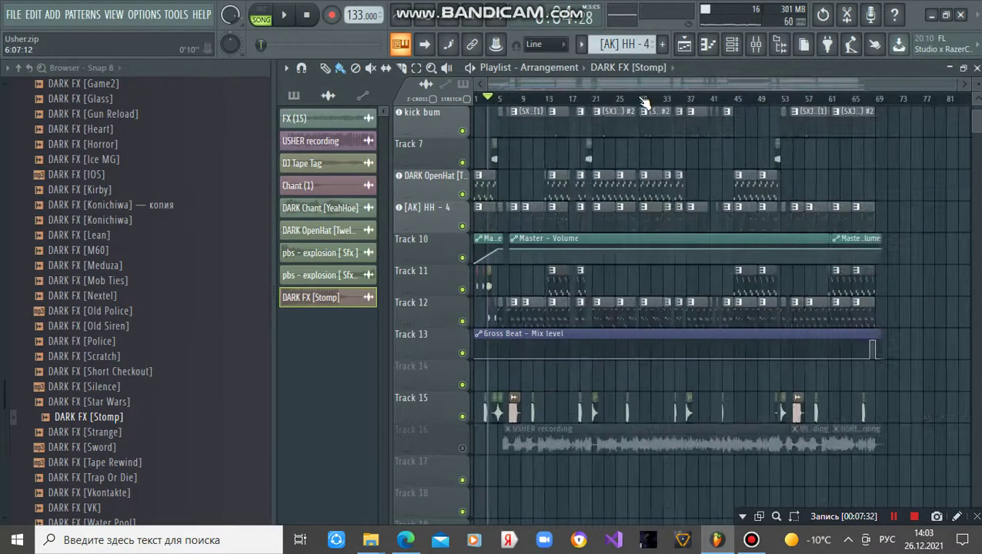
{"action": "scroll", "coordinate": [643, 150], "scroll_direction": "up", "scroll_amount": 2}
{"action": "scroll", "coordinate": [642, 148], "scroll_direction": "up", "scroll_amount": 3}
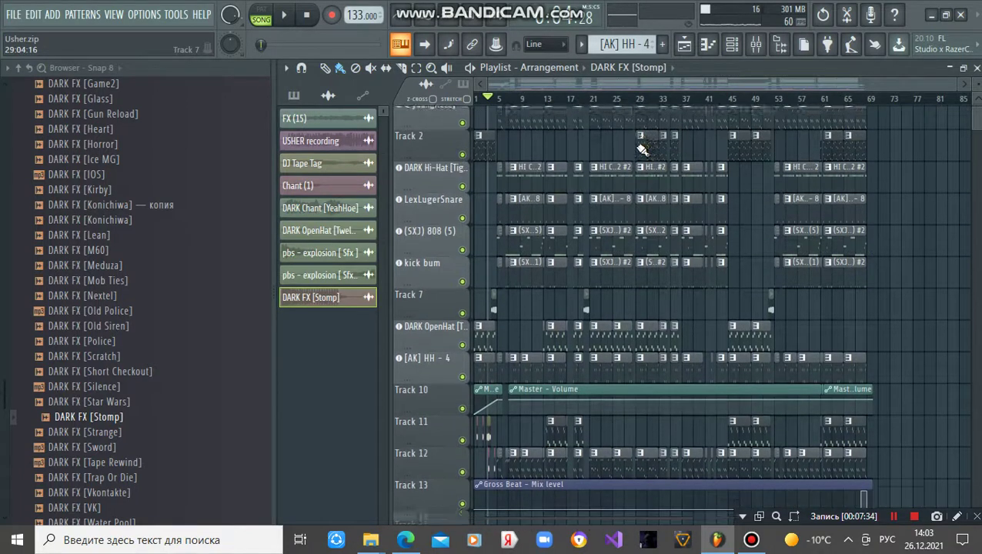
{"action": "scroll", "coordinate": [643, 148], "scroll_direction": "down", "scroll_amount": 3}
- Inspect the Fruity Limiter, Fruity soft clipper and Gross Beat effects on the Master mixer track
{"action": "left_click", "coordinate": [745, 51]}
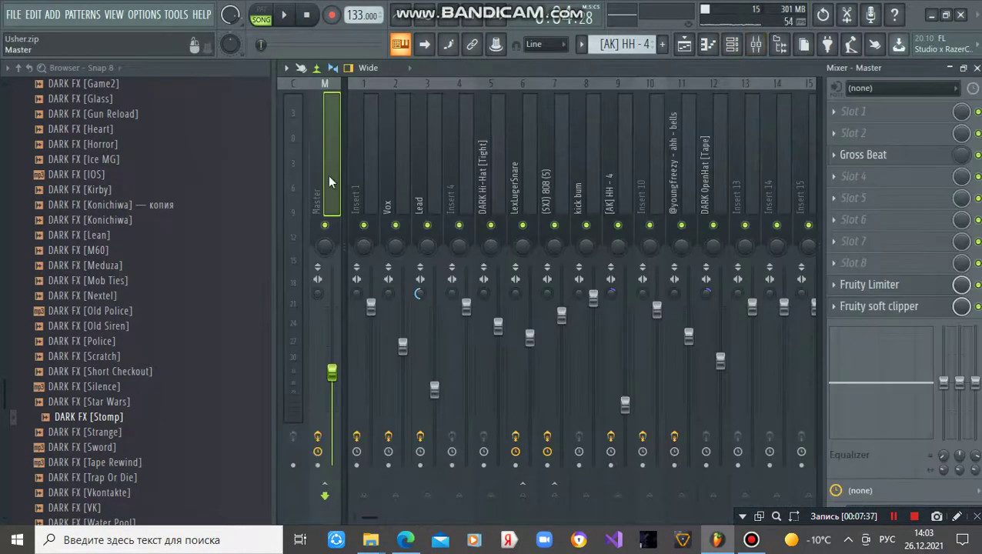
{"action": "left_click", "coordinate": [891, 291]}
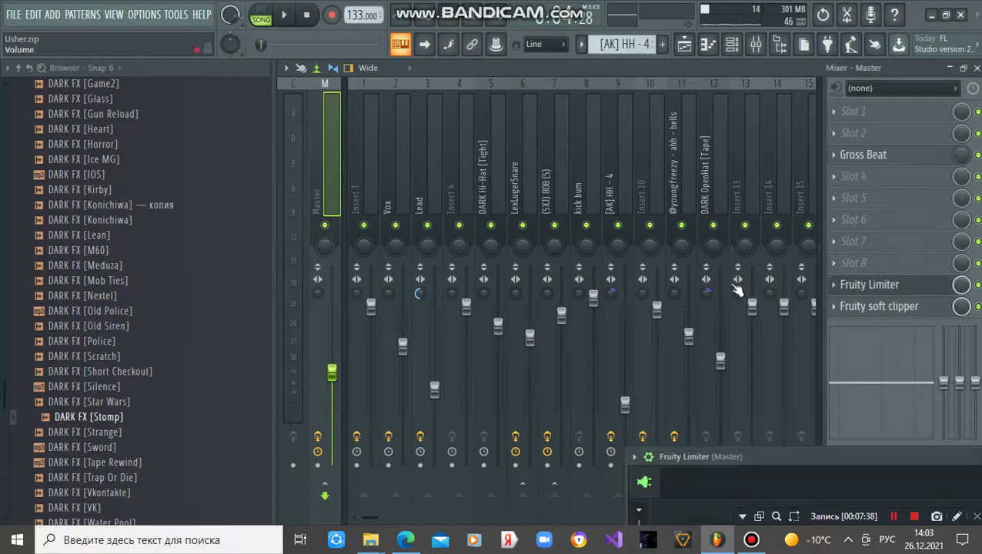
{"action": "left_click_drag", "start_coordinate": [882, 458], "coordinate": [452, 147]}
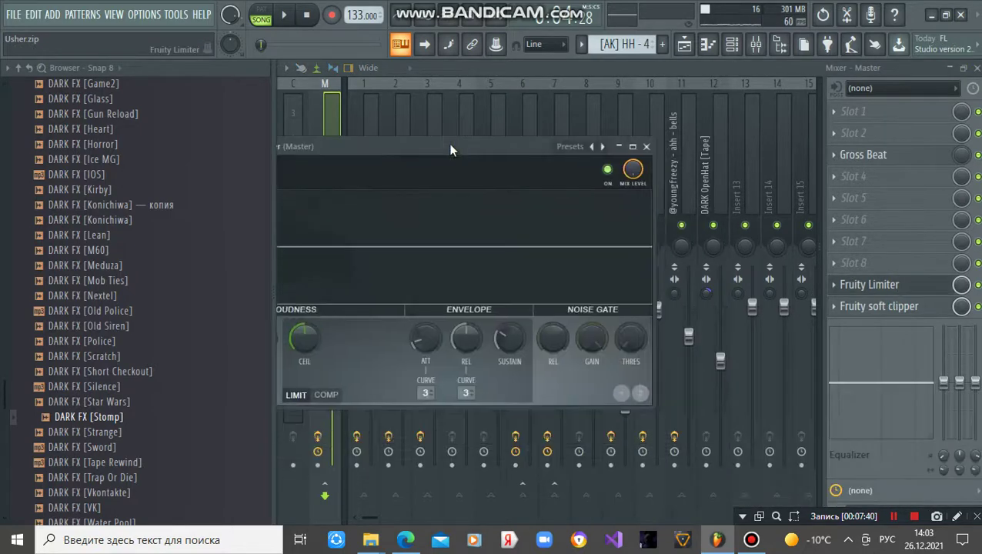
{"action": "left_click", "coordinate": [646, 147]}
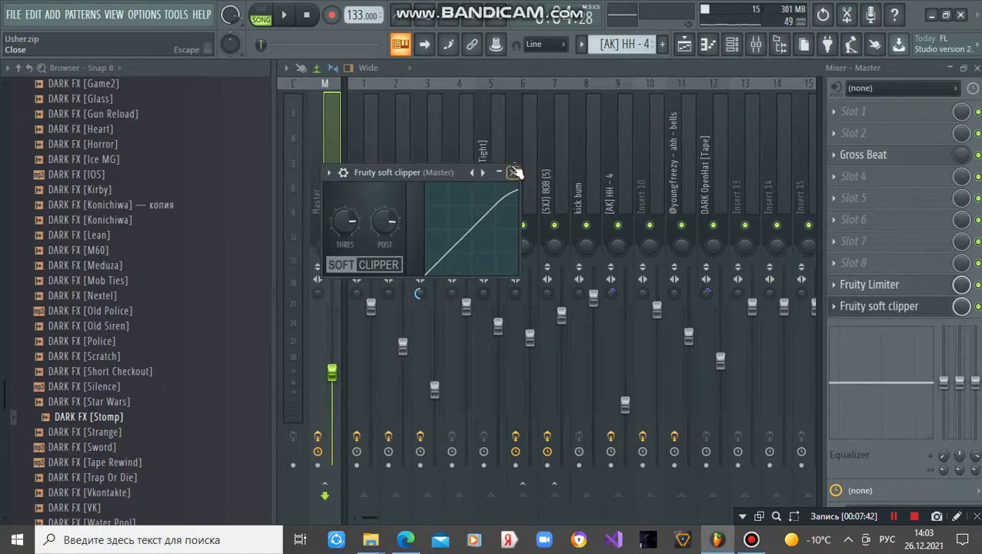
{"action": "left_click", "coordinate": [514, 172]}
{"action": "left_click", "coordinate": [898, 156]}
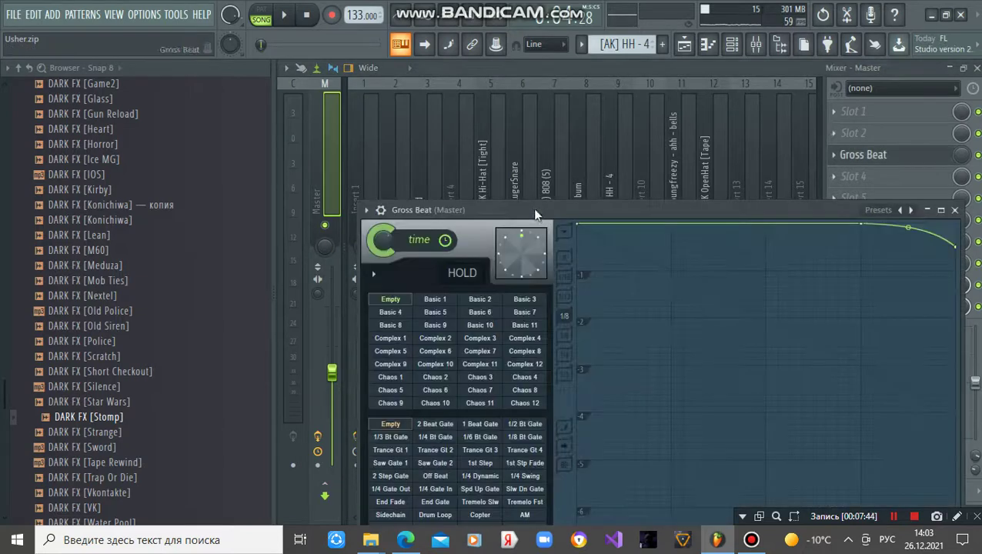
{"action": "left_click", "coordinate": [955, 211]}
- Look through the effect slots of the mixer's insert tracks from Insert 1 to Insert 14, and return to the playlist
{"action": "left_click", "coordinate": [370, 167]}
{"action": "left_click", "coordinate": [395, 169]}
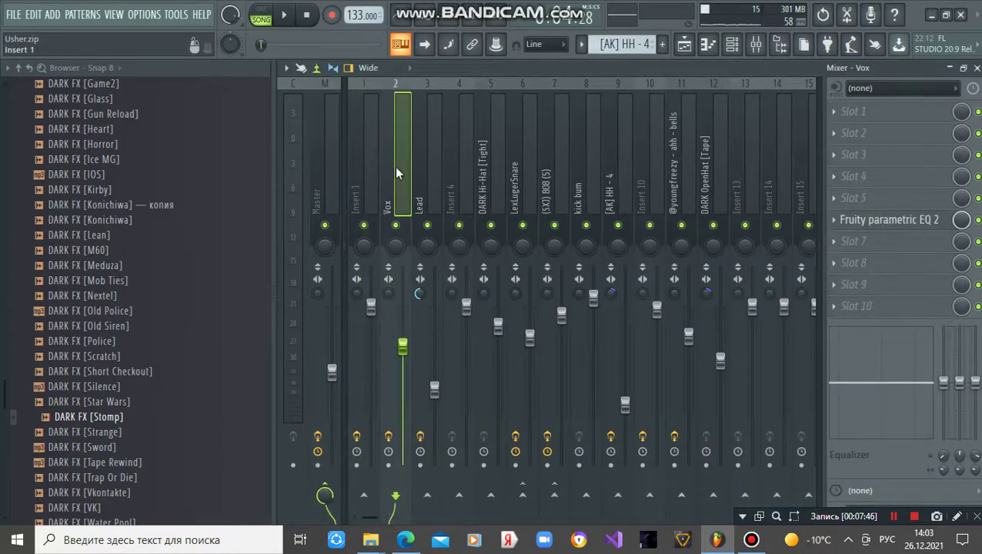
{"action": "left_click", "coordinate": [427, 168]}
{"action": "left_click", "coordinate": [459, 165]}
{"action": "left_click", "coordinate": [494, 164]}
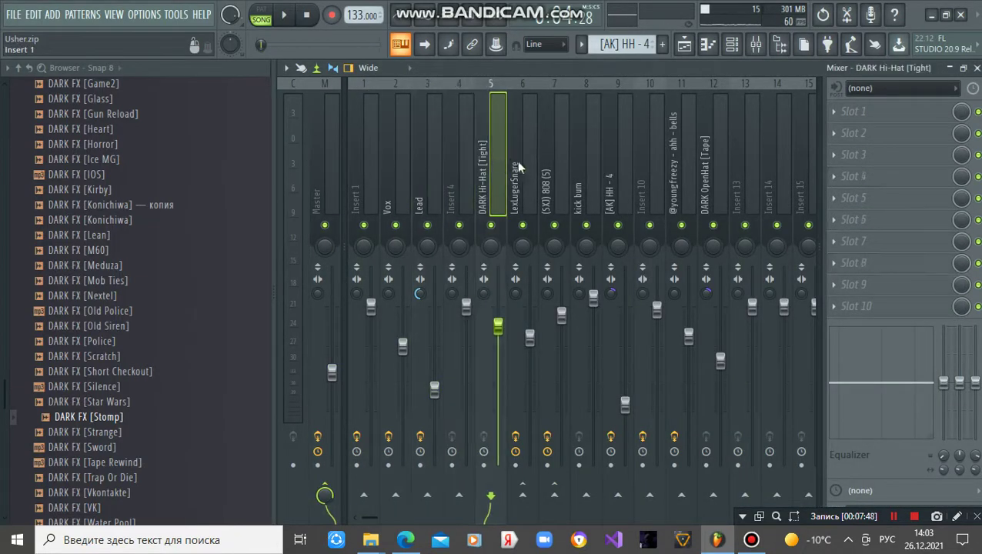
{"action": "left_click", "coordinate": [555, 165]}
{"action": "left_click", "coordinate": [577, 168]}
{"action": "left_click", "coordinate": [616, 174]}
{"action": "left_click", "coordinate": [651, 176]}
{"action": "left_click", "coordinate": [714, 181]}
{"action": "left_click", "coordinate": [743, 185]}
{"action": "left_click", "coordinate": [766, 190]}
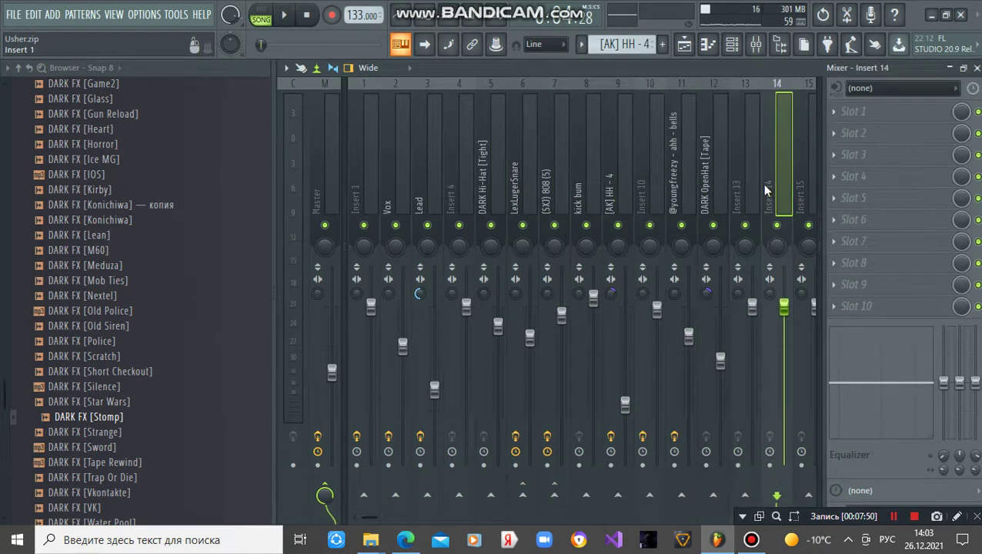
{"action": "left_click_drag", "start_coordinate": [766, 189], "coordinate": [592, 197]}
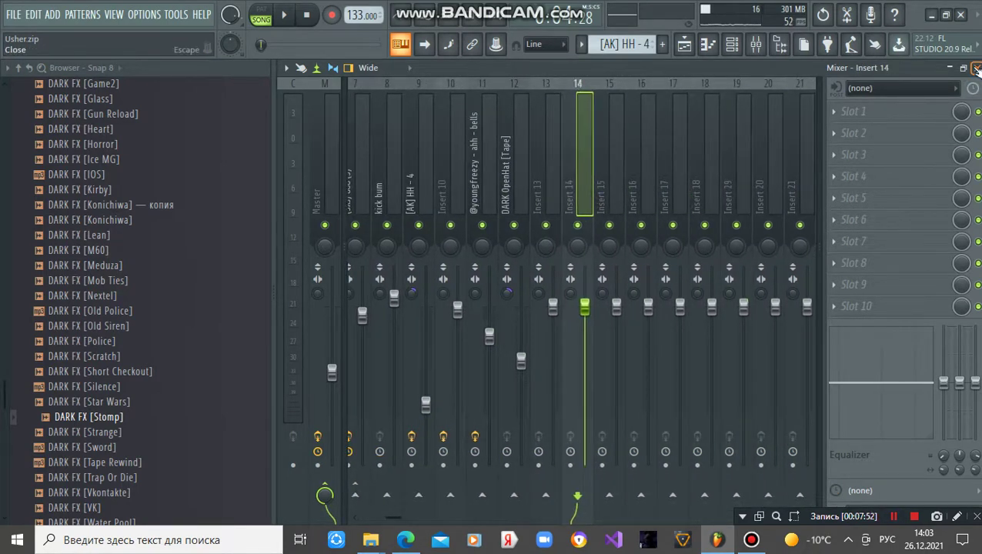
{"action": "left_click", "coordinate": [976, 68]}
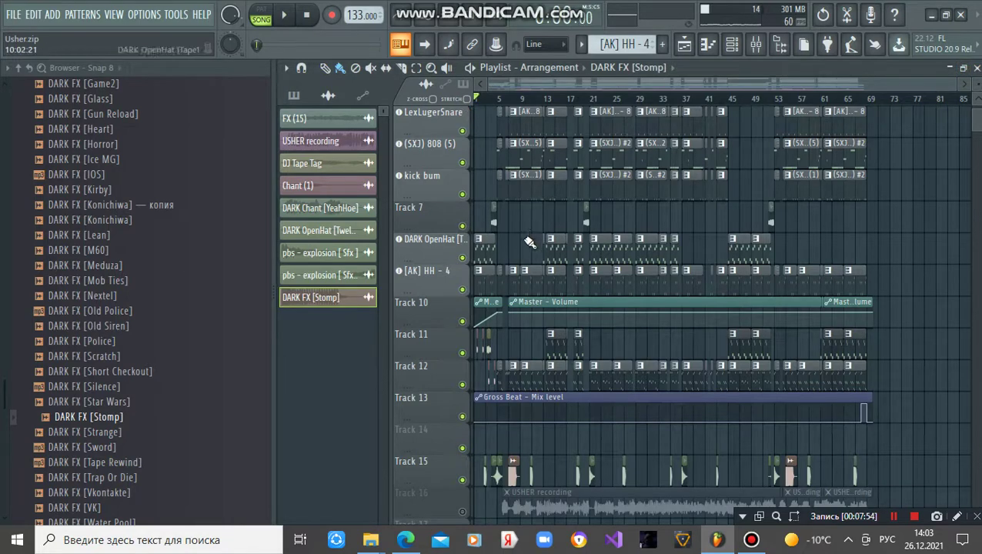
- Play the song from the beginning and follow its clips across all tracks through the intro and first section
{"action": "scroll", "coordinate": [467, 176], "scroll_direction": "down", "scroll_amount": 3}
{"action": "scroll", "coordinate": [504, 117], "scroll_direction": "up", "scroll_amount": 6}
{"action": "key", "text": "space"}
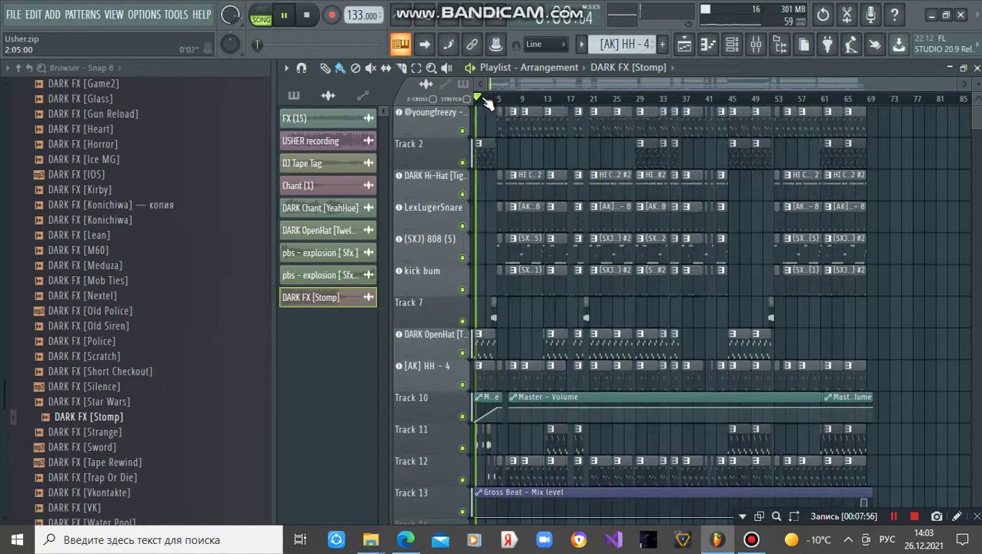
{"action": "scroll", "coordinate": [486, 100], "scroll_direction": "up", "scroll_amount": 5}
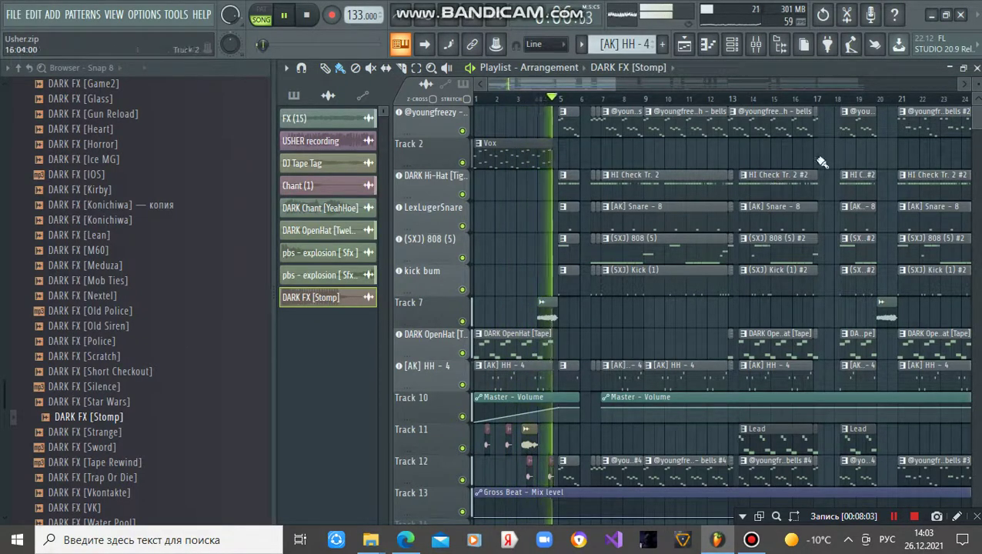
{"action": "scroll", "coordinate": [782, 223], "scroll_direction": "down", "scroll_amount": 2}
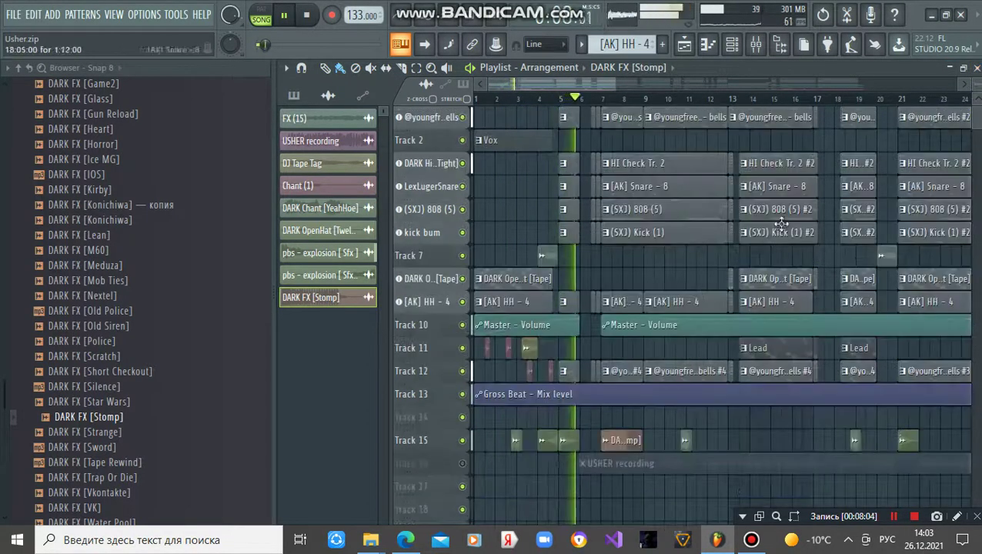
{"action": "scroll", "coordinate": [781, 223], "scroll_direction": "up", "scroll_amount": 3}
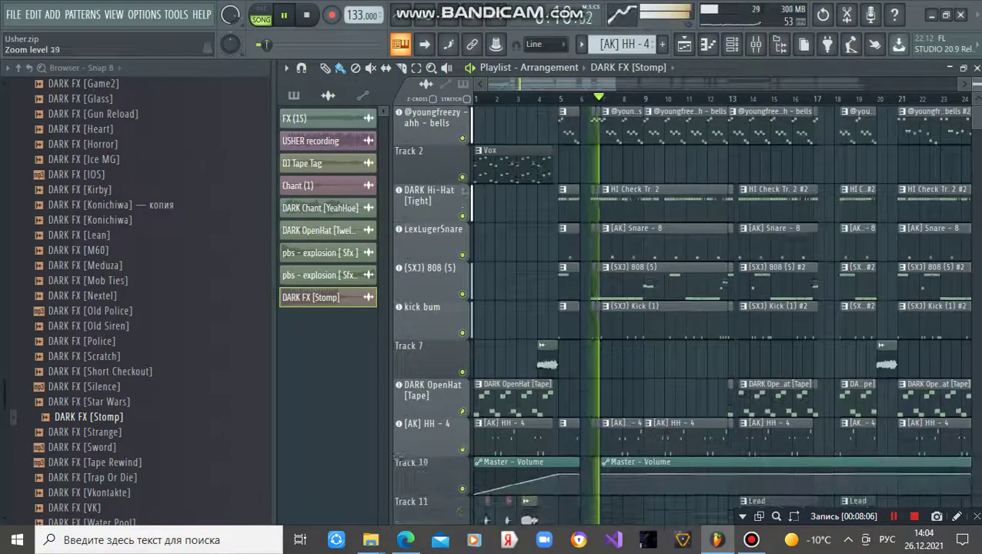
{"action": "left_click_drag", "start_coordinate": [977, 92], "coordinate": [977, 100]}
{"action": "scroll", "coordinate": [640, 105], "scroll_direction": "up", "scroll_amount": 2}
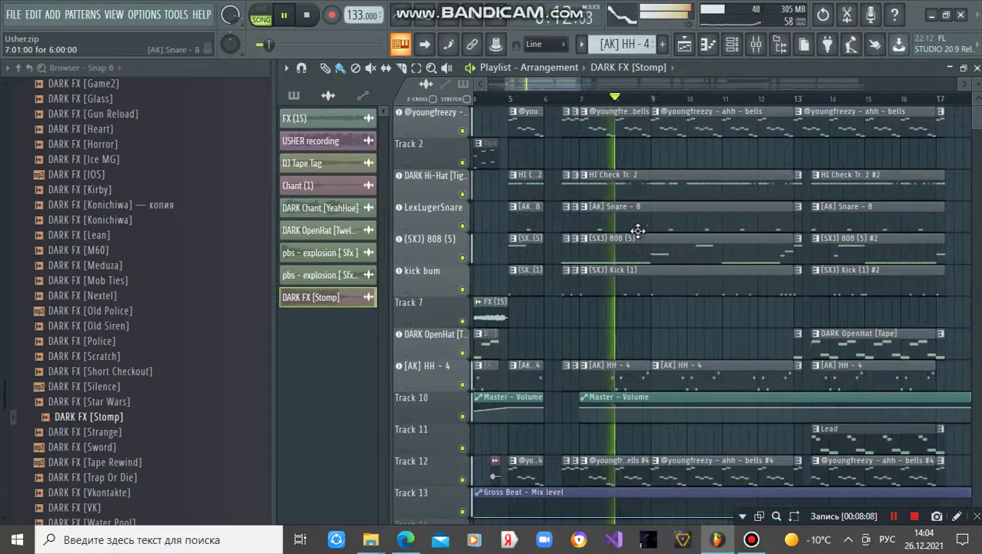
{"action": "scroll", "coordinate": [639, 231], "scroll_direction": "down", "scroll_amount": 1}
{"action": "scroll", "coordinate": [639, 231], "scroll_direction": "up", "scroll_amount": 1}
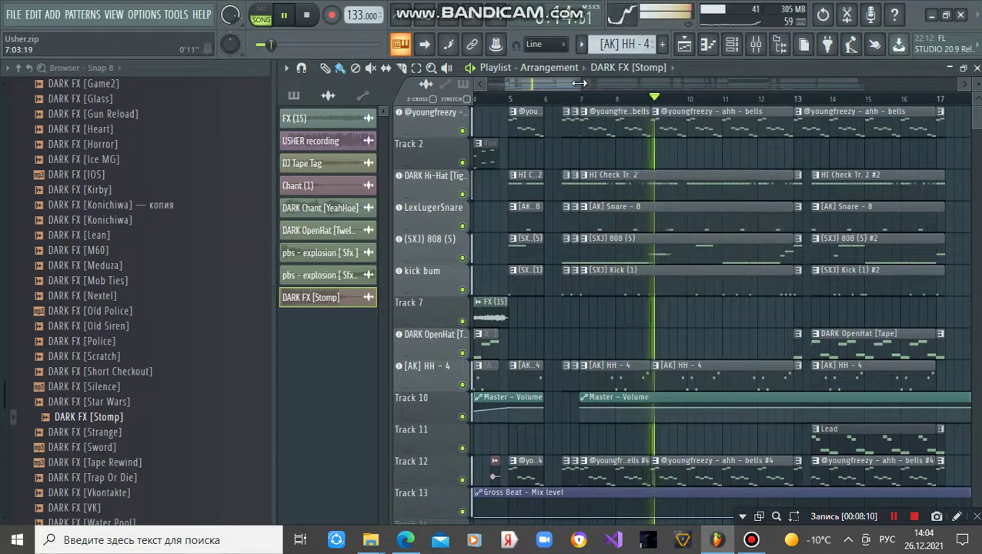
{"action": "left_click_drag", "start_coordinate": [579, 83], "coordinate": [596, 83]}
{"action": "scroll", "coordinate": [624, 251], "scroll_direction": "down", "scroll_amount": 3}
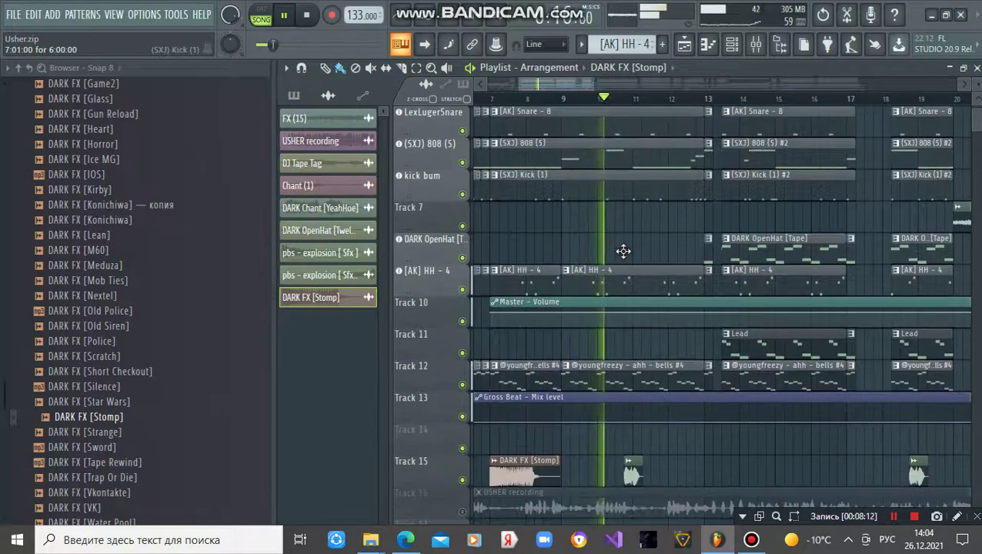
{"action": "scroll", "coordinate": [624, 251], "scroll_direction": "down", "scroll_amount": 2}
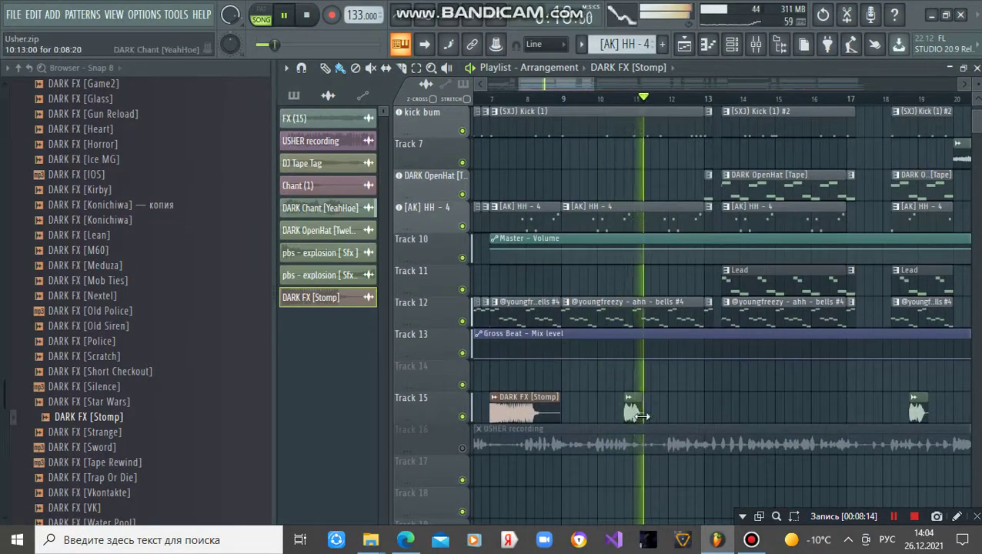
- During playback, inspect the DARK Chant [YeahHoe] clip near bar 11 on Track 15, and view the arrangement from bar 14 onward
{"action": "double_click", "coordinate": [633, 413]}
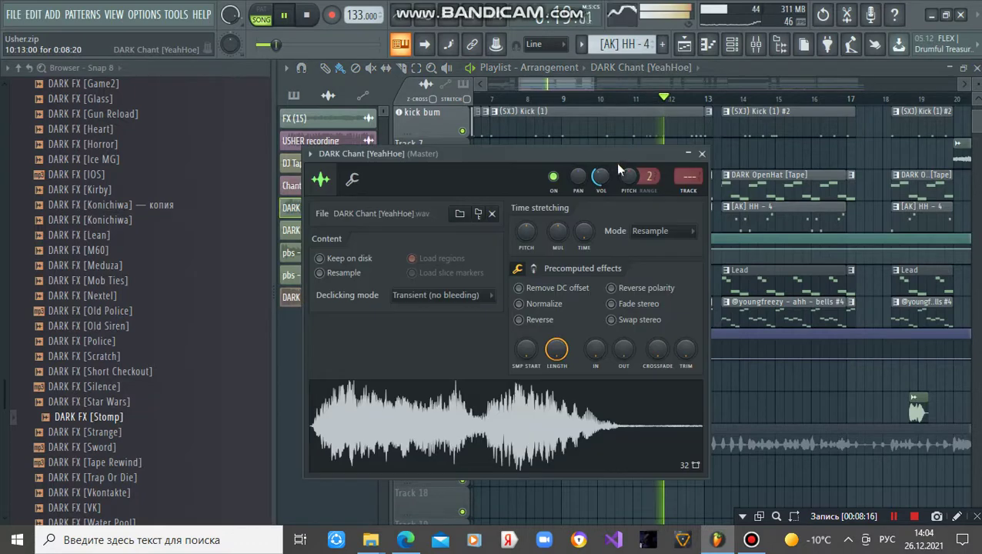
{"action": "left_click", "coordinate": [701, 154]}
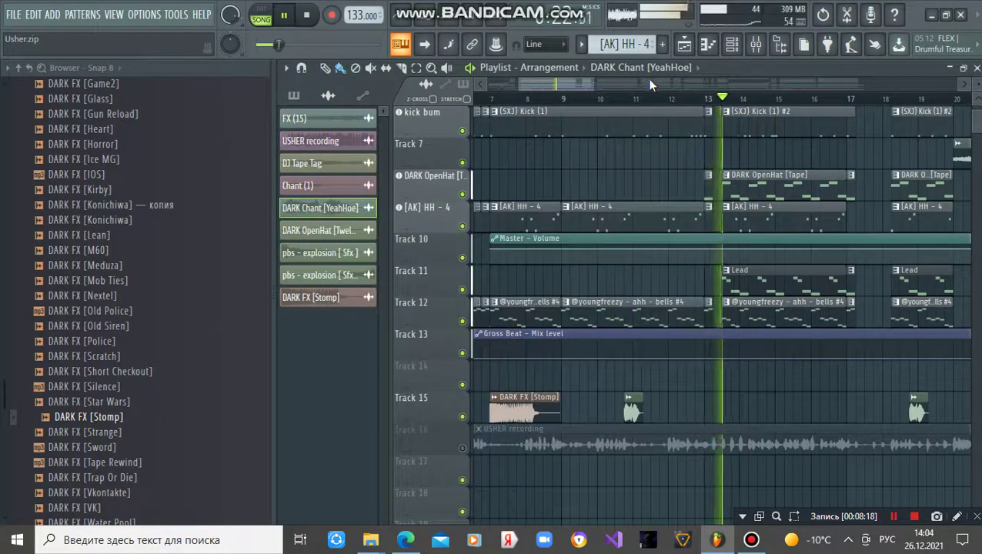
{"action": "scroll", "coordinate": [691, 173], "scroll_direction": "up", "scroll_amount": 5}
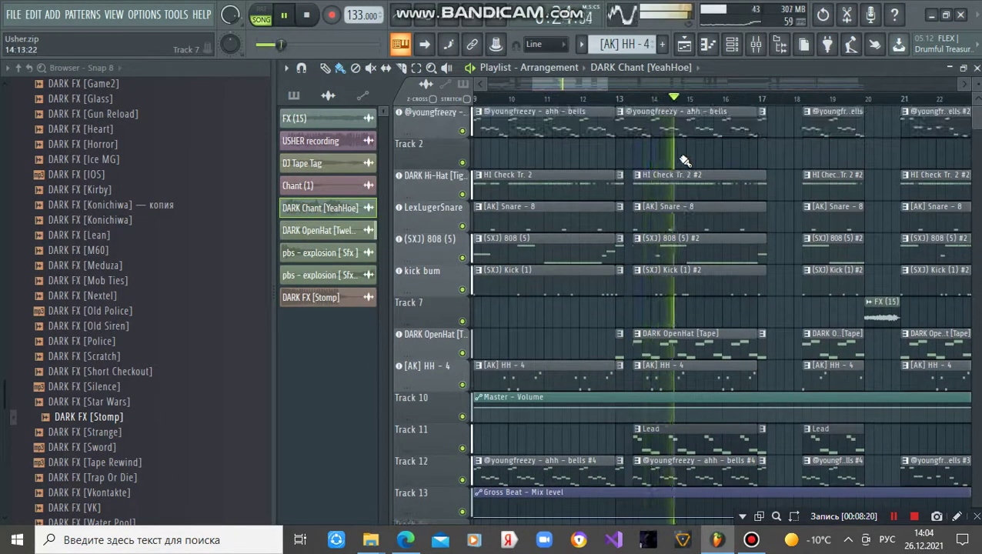
{"action": "scroll", "coordinate": [611, 82], "scroll_direction": "right", "scroll_amount": 5}
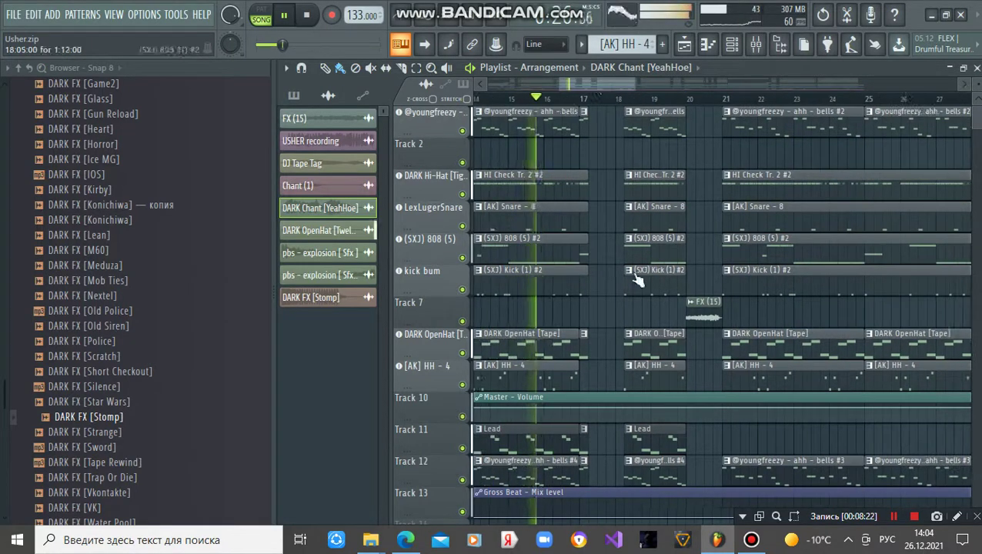
{"action": "scroll", "coordinate": [593, 354], "scroll_direction": "down", "scroll_amount": 2}
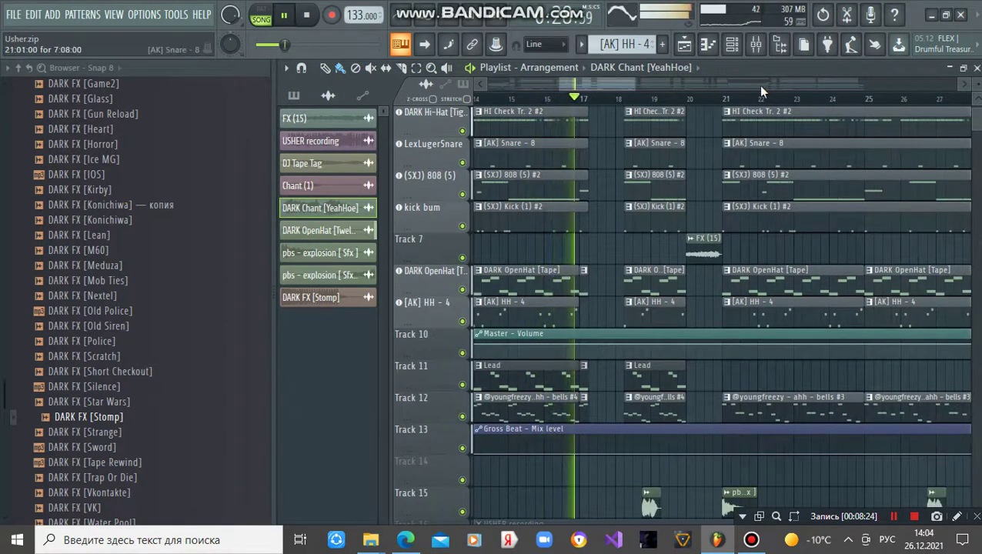
- Check the Master track in the mixer during playback, and unmute Track 16 with the USHER recording in the playlist
{"action": "left_click", "coordinate": [756, 44]}
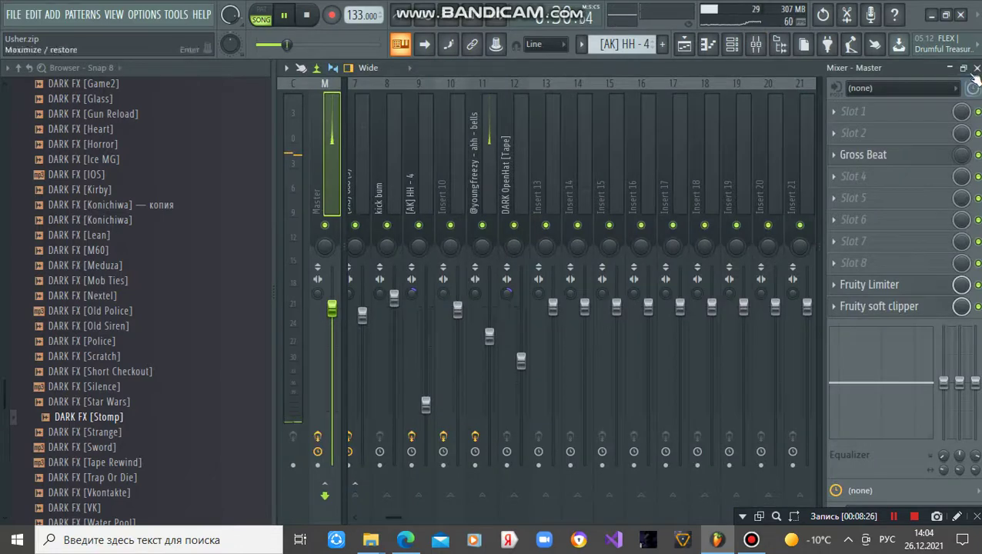
{"action": "left_click", "coordinate": [977, 68]}
{"action": "scroll", "coordinate": [465, 470], "scroll_direction": "down", "scroll_amount": 2}
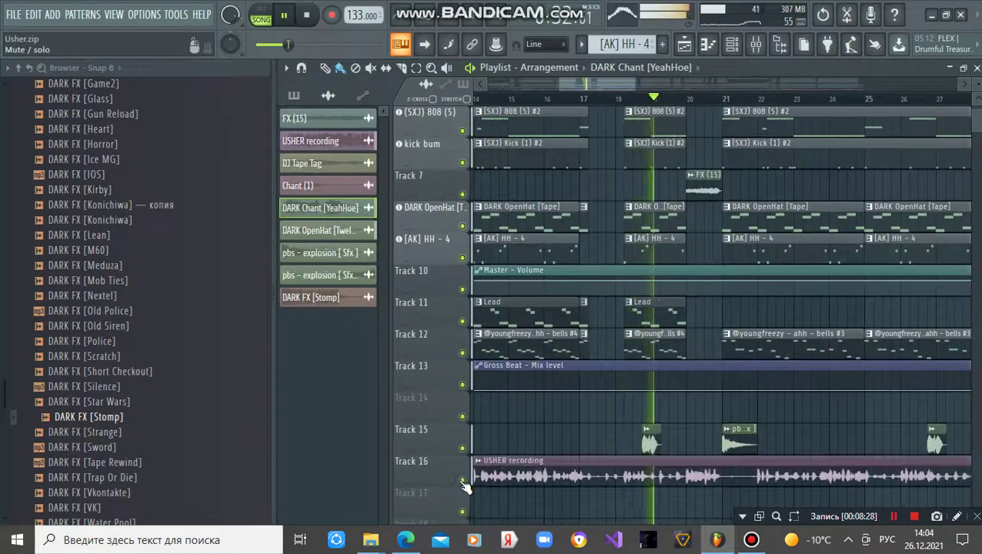
{"action": "scroll", "coordinate": [524, 454], "scroll_direction": "down", "scroll_amount": 1}
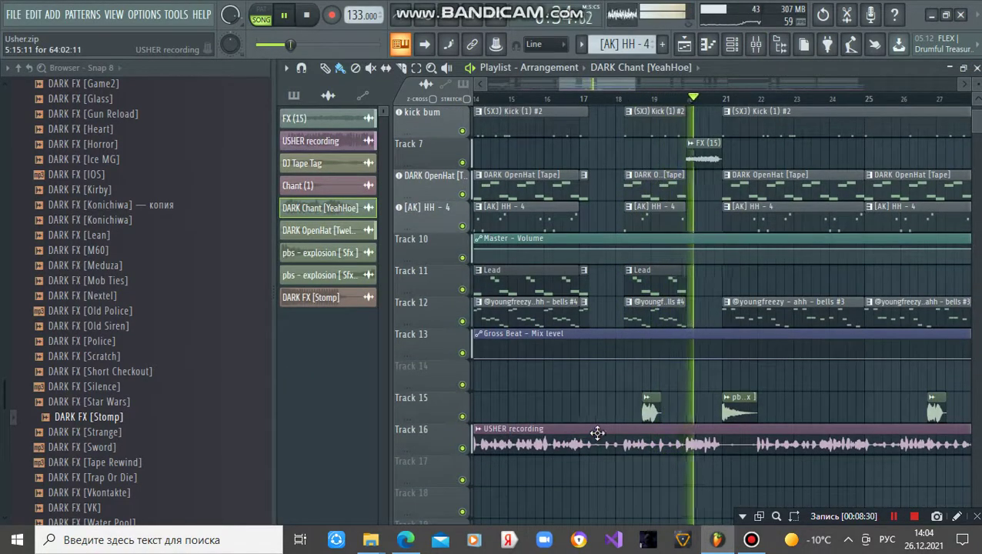
- Mute Track 16 with the USHER recording and follow the beat's playback across the tracks from bar 21 to bar 24
{"action": "left_click", "coordinate": [462, 448]}
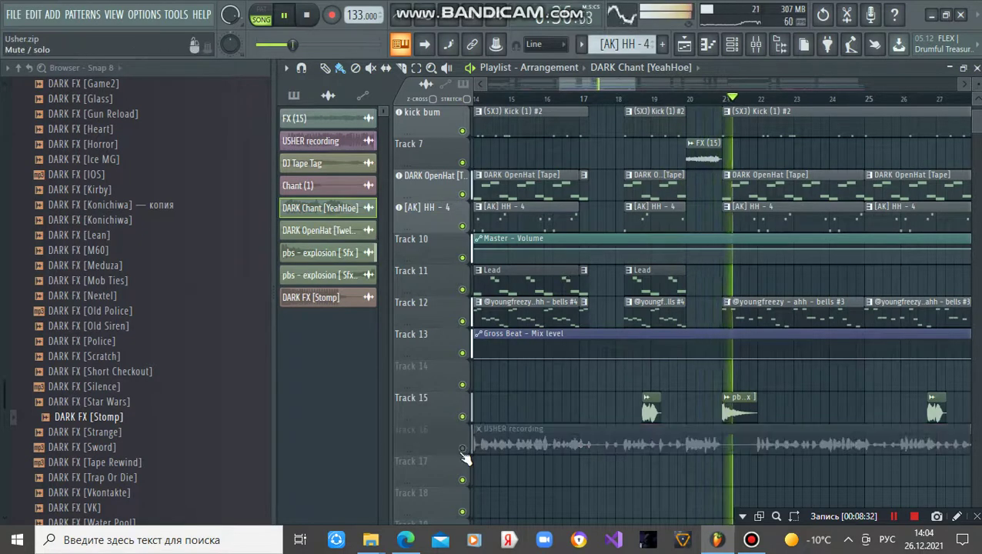
{"action": "scroll", "coordinate": [821, 375], "scroll_direction": "up", "scroll_amount": 3}
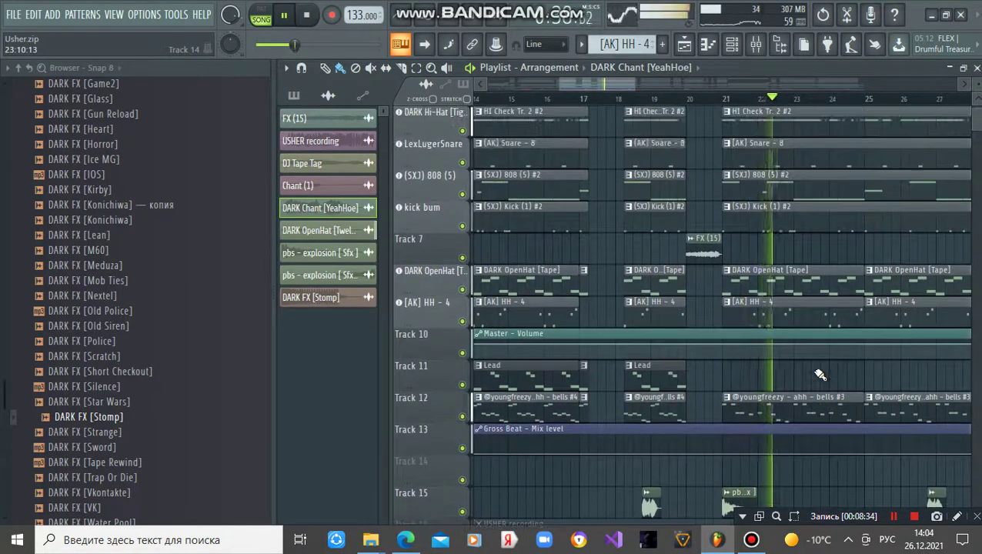
{"action": "scroll", "coordinate": [603, 83], "scroll_direction": "right", "scroll_amount": 2}
{"action": "scroll", "coordinate": [680, 189], "scroll_direction": "up", "scroll_amount": 2}
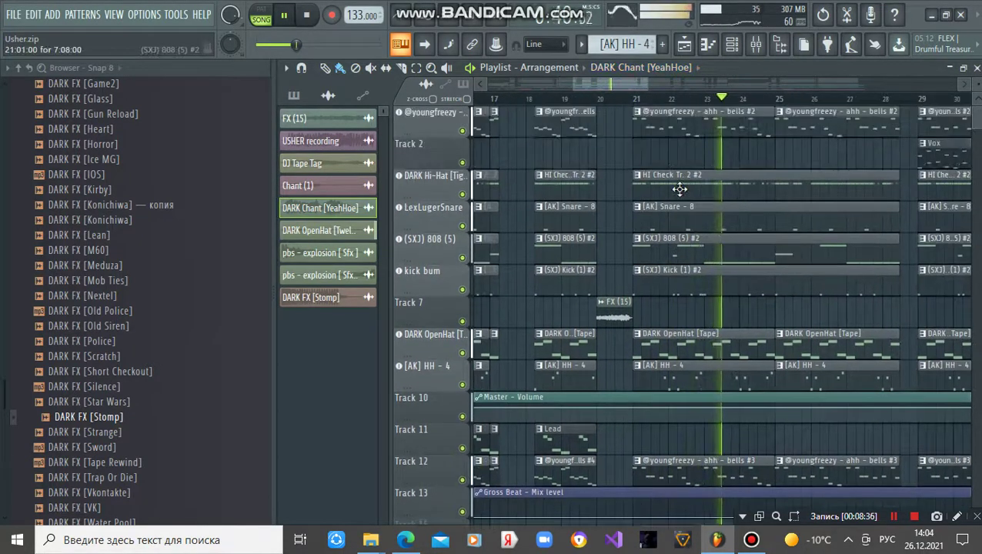
{"action": "scroll", "coordinate": [679, 189], "scroll_direction": "down", "scroll_amount": 5}
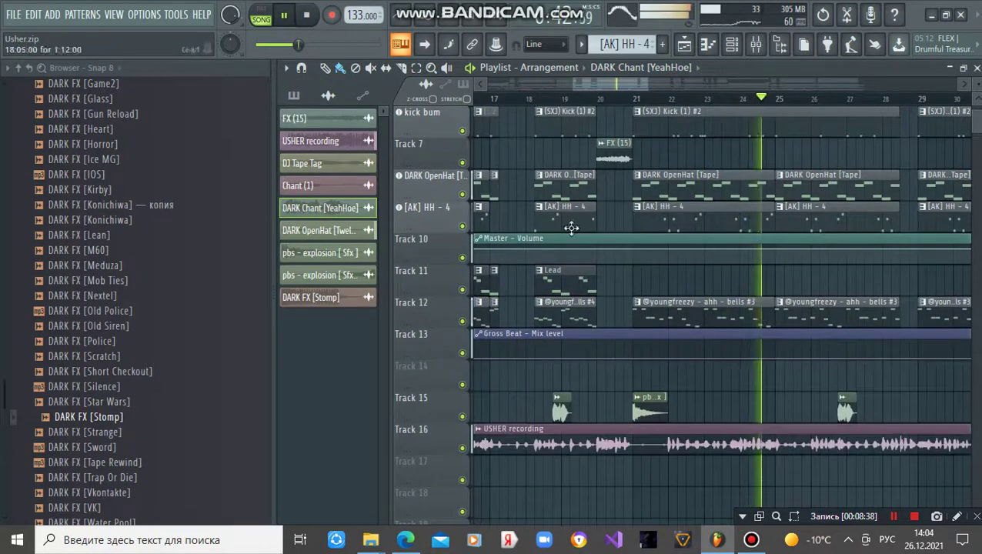
- Follow playback across all tracks around bars 25 to 28 with the playlist tracks slightly reduced in height
{"action": "scroll", "coordinate": [608, 84], "scroll_direction": "right", "scroll_amount": 2}
{"action": "left_click_drag", "start_coordinate": [977, 99], "coordinate": [977, 113]}
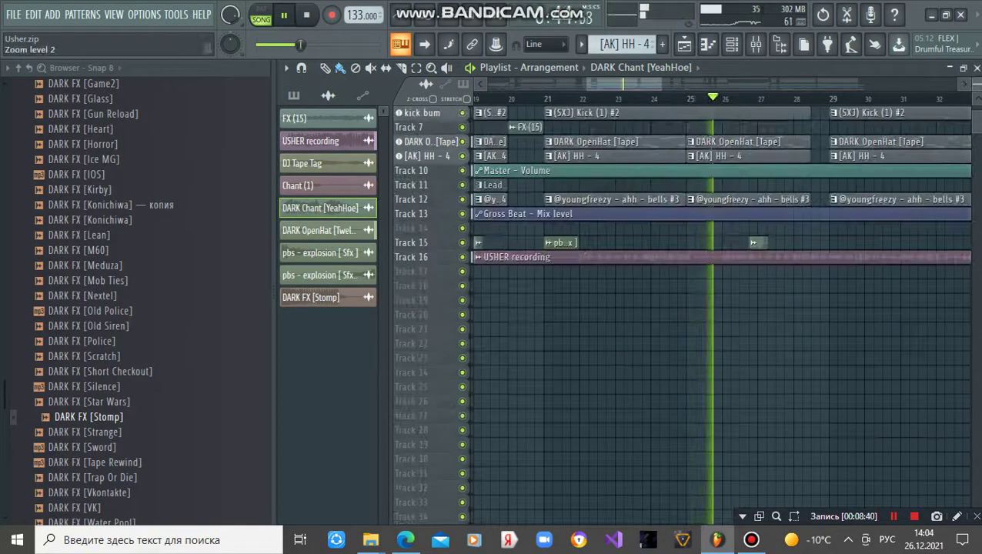
{"action": "scroll", "coordinate": [809, 209], "scroll_direction": "up", "scroll_amount": 4}
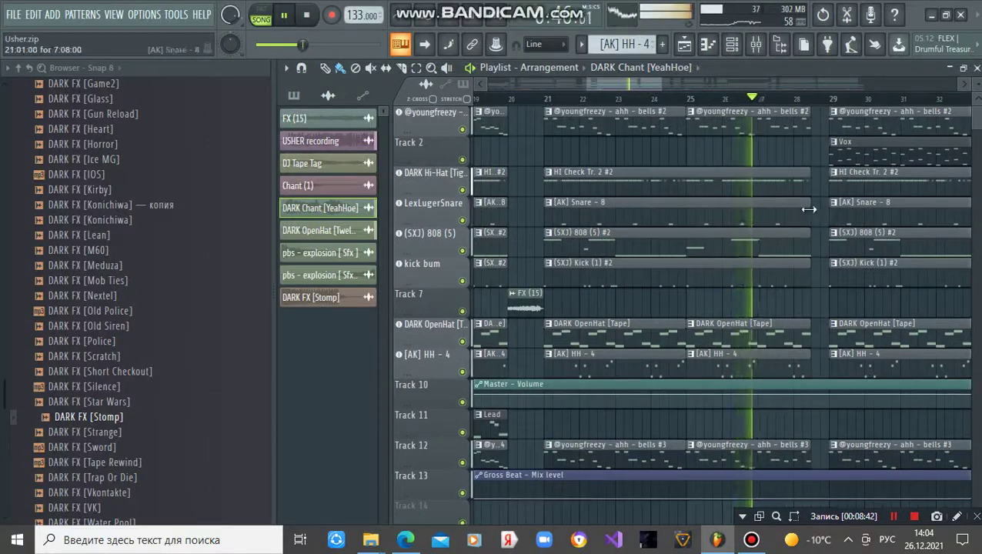
{"action": "scroll", "coordinate": [677, 83], "scroll_direction": "right", "scroll_amount": 4}
{"action": "scroll", "coordinate": [520, 340], "scroll_direction": "down", "scroll_amount": 3}
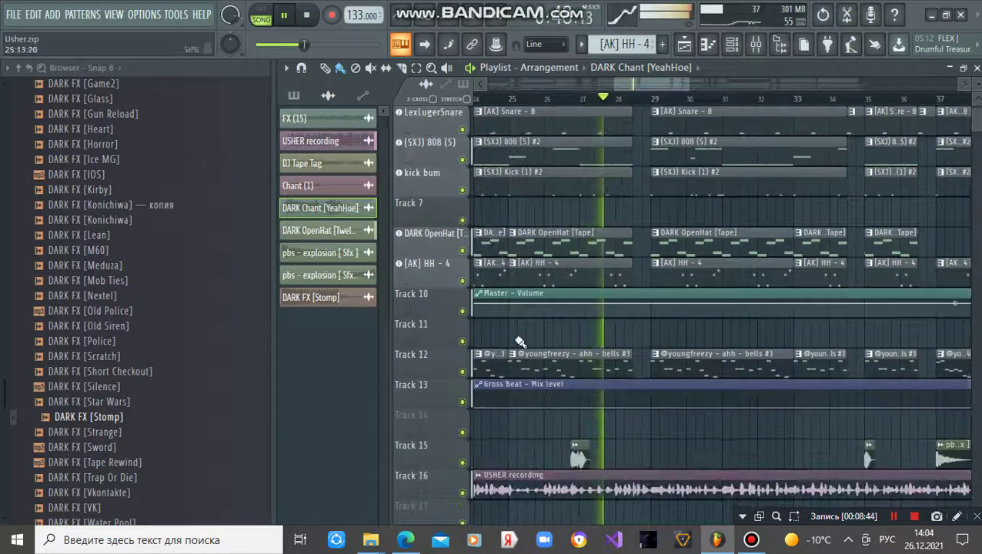
{"action": "scroll", "coordinate": [470, 486], "scroll_direction": "up", "scroll_amount": 3}
{"action": "scroll", "coordinate": [462, 493], "scroll_direction": "down", "scroll_amount": 3}
- Mute Track 16 with the USHER recording, check the Master track in the mixer during playback, and return to the playlist
{"action": "left_click", "coordinate": [462, 494]}
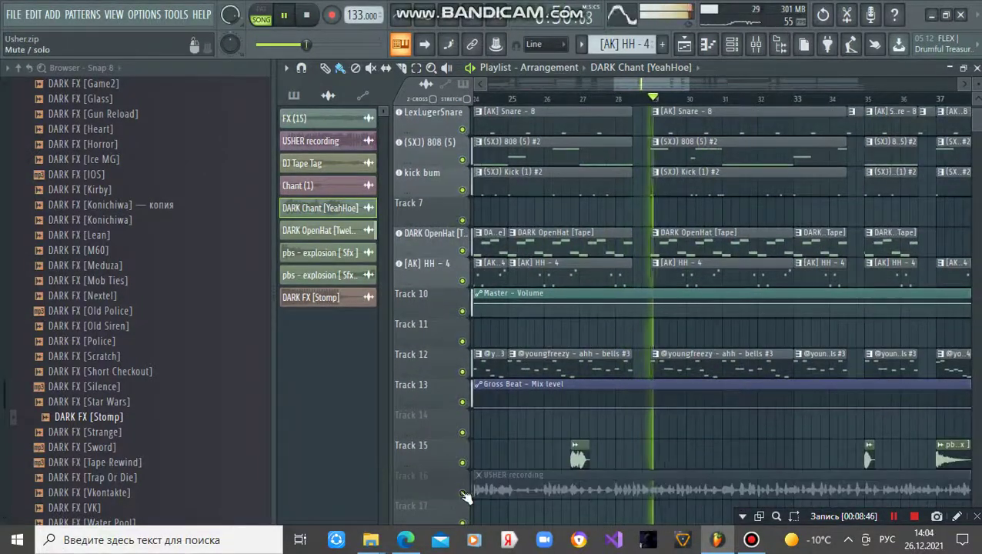
{"action": "scroll", "coordinate": [523, 501], "scroll_direction": "up", "scroll_amount": 3}
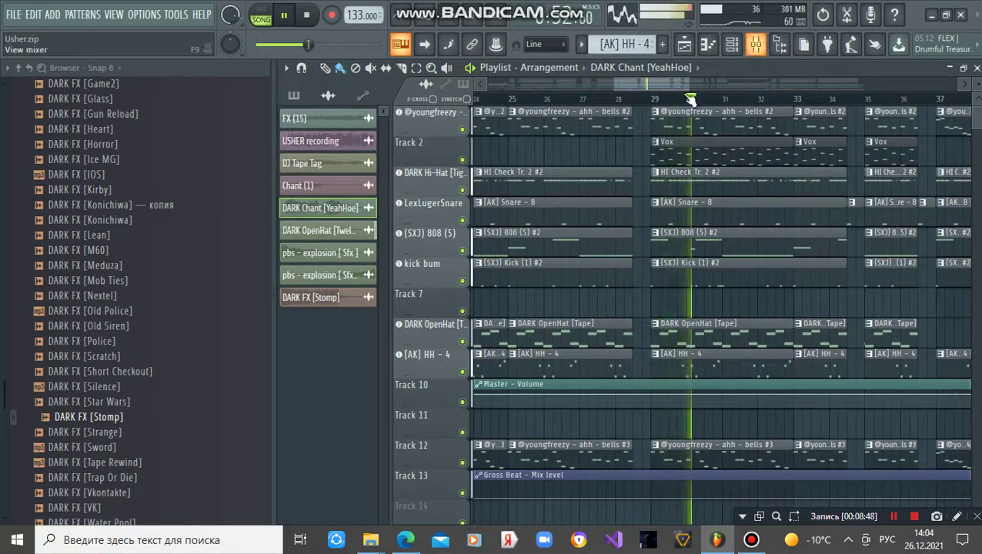
{"action": "key", "text": "F9"}
{"action": "scroll", "coordinate": [395, 185], "scroll_direction": "up", "scroll_amount": 3}
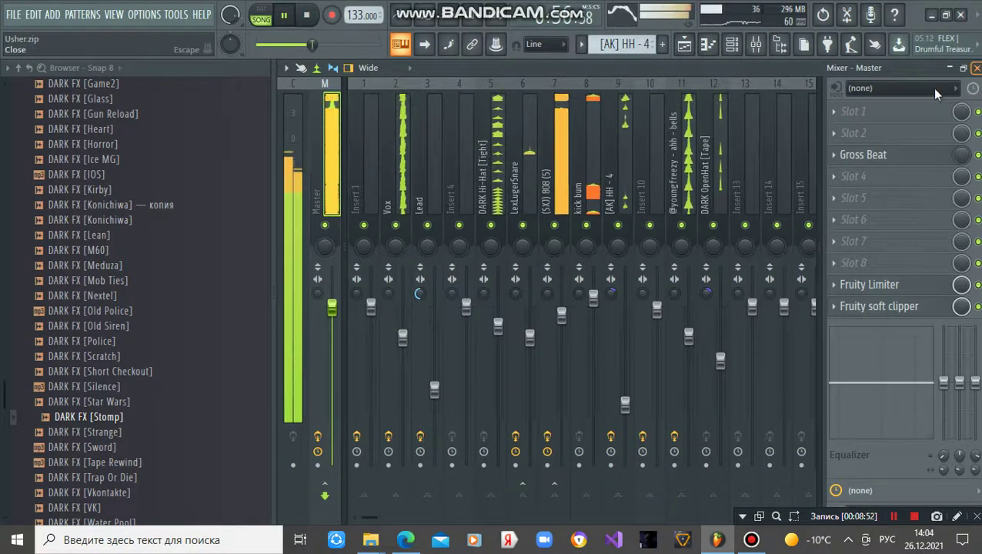
{"action": "key", "text": "F9"}
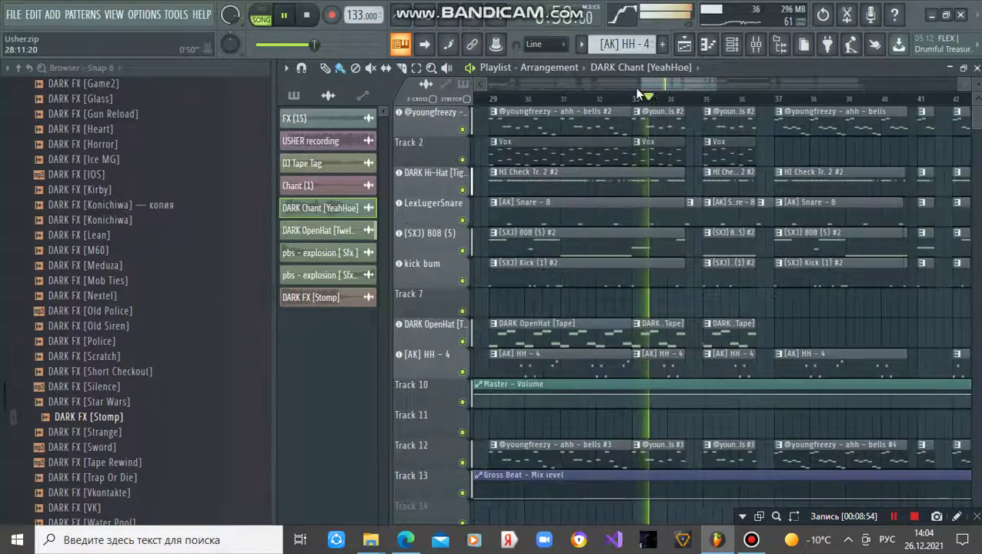
- Unmute Track 16 with the USHER recording and follow playback across the tracks from bar 34 to bar 38
{"action": "scroll", "coordinate": [455, 497], "scroll_direction": "down", "scroll_amount": 3}
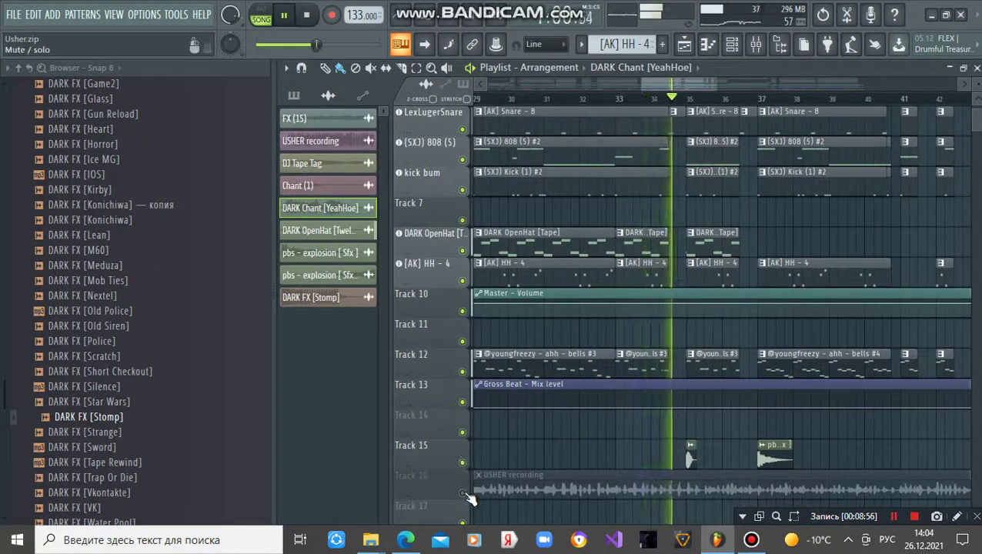
{"action": "left_click", "coordinate": [465, 493]}
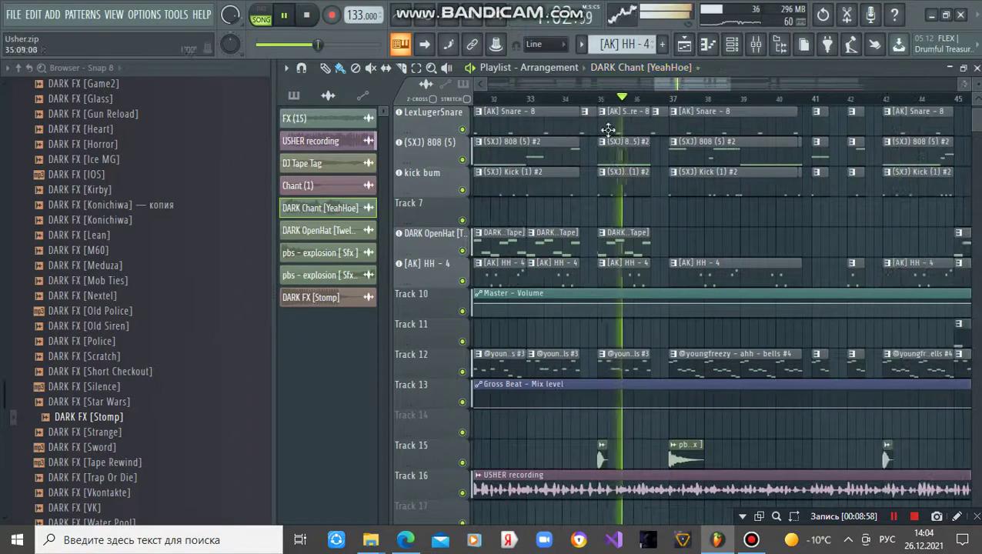
{"action": "scroll", "coordinate": [690, 343], "scroll_direction": "up", "scroll_amount": 3}
{"action": "scroll", "coordinate": [678, 351], "scroll_direction": "down", "scroll_amount": 2}
{"action": "scroll", "coordinate": [730, 309], "scroll_direction": "up", "scroll_amount": 2}
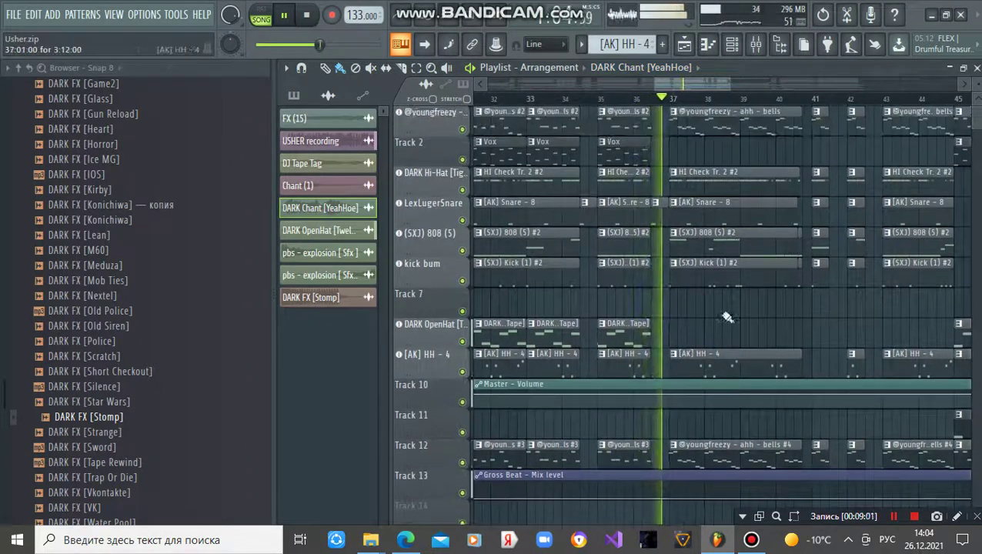
{"action": "scroll", "coordinate": [761, 333], "scroll_direction": "down", "scroll_amount": 1}
{"action": "scroll", "coordinate": [768, 303], "scroll_direction": "up", "scroll_amount": 1}
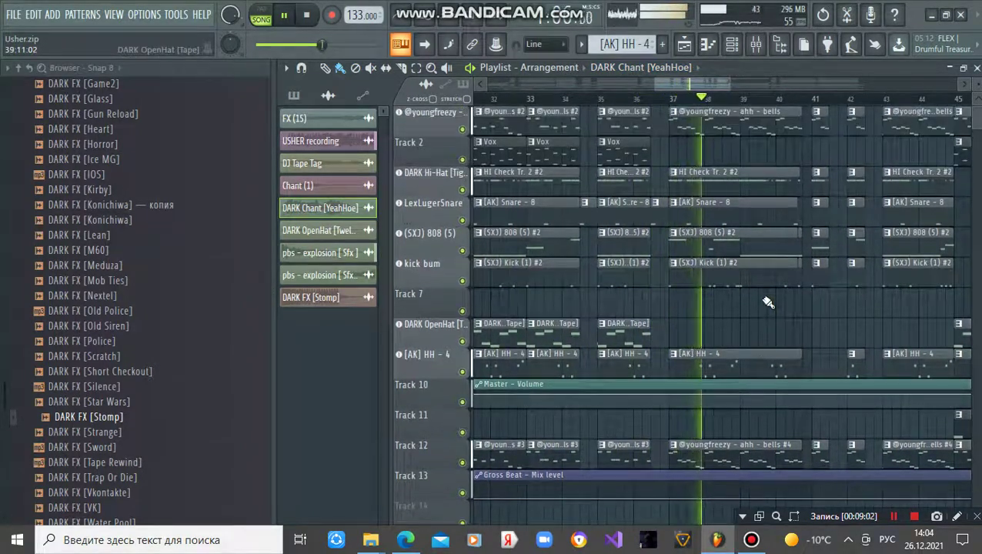
- Mute the USHER recording's track again and view the whole arrangement
{"action": "scroll", "coordinate": [748, 275], "scroll_direction": "down", "scroll_amount": 3}
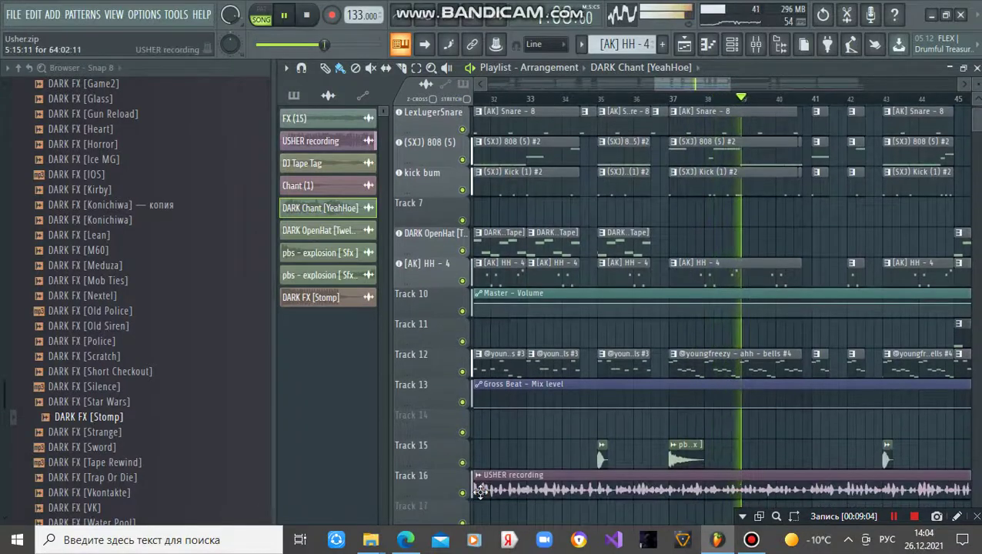
{"action": "left_click", "coordinate": [464, 493]}
{"action": "scroll", "coordinate": [621, 100], "scroll_direction": "down", "scroll_amount": 4}
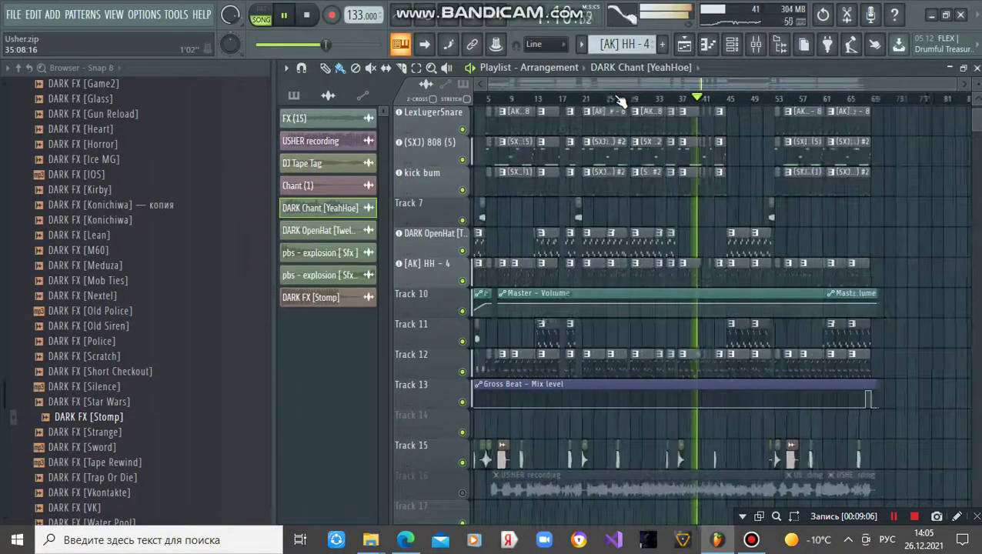
- Delete the empty Track 14 from the playlist
{"action": "right_click", "coordinate": [436, 435]}
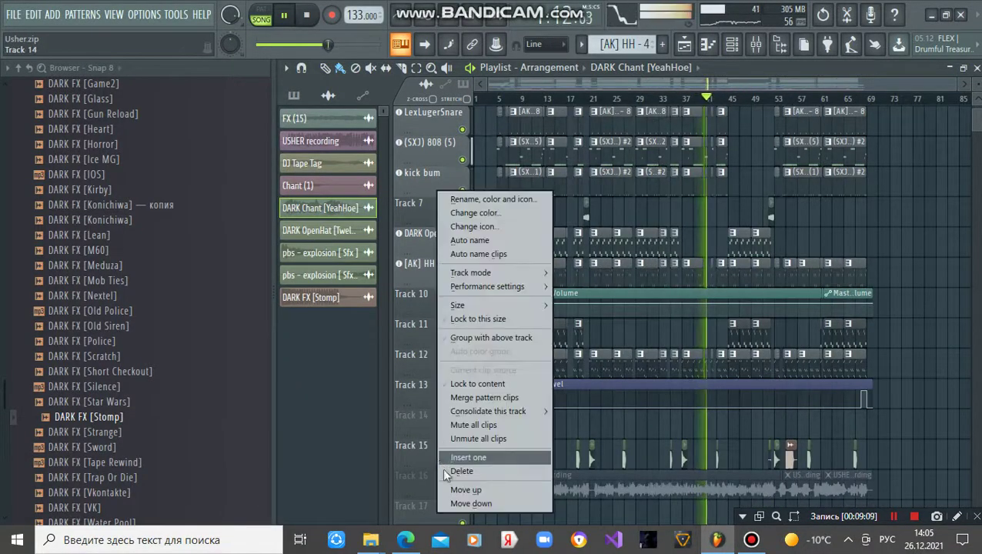
{"action": "left_click", "coordinate": [455, 470]}
{"action": "left_click", "coordinate": [561, 309]}
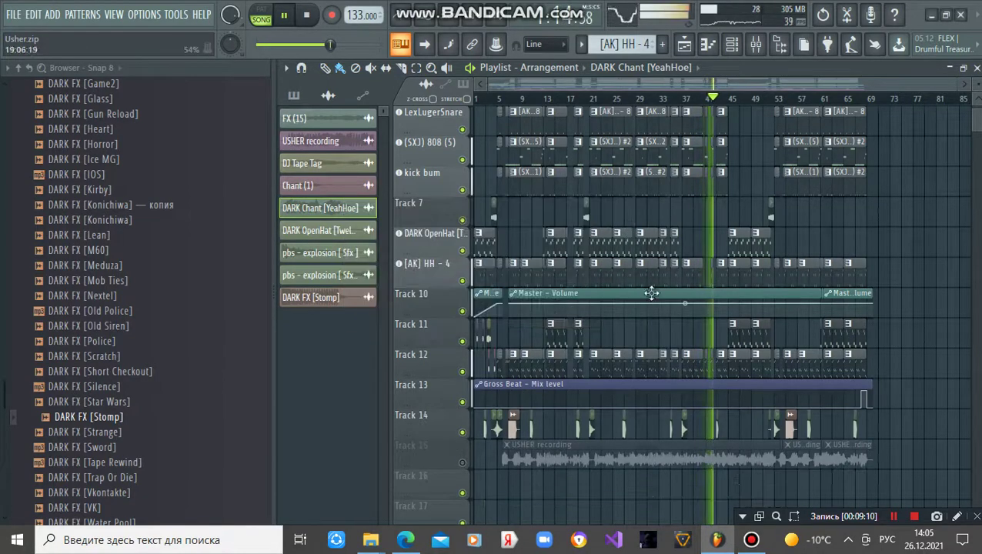
- Follow playback from bar 43 into the Vox and Lead section, and unmute Track 15 with the USHER recording
{"action": "scroll", "coordinate": [726, 102], "scroll_direction": "up", "scroll_amount": 4}
{"action": "scroll", "coordinate": [724, 182], "scroll_direction": "up", "scroll_amount": 3}
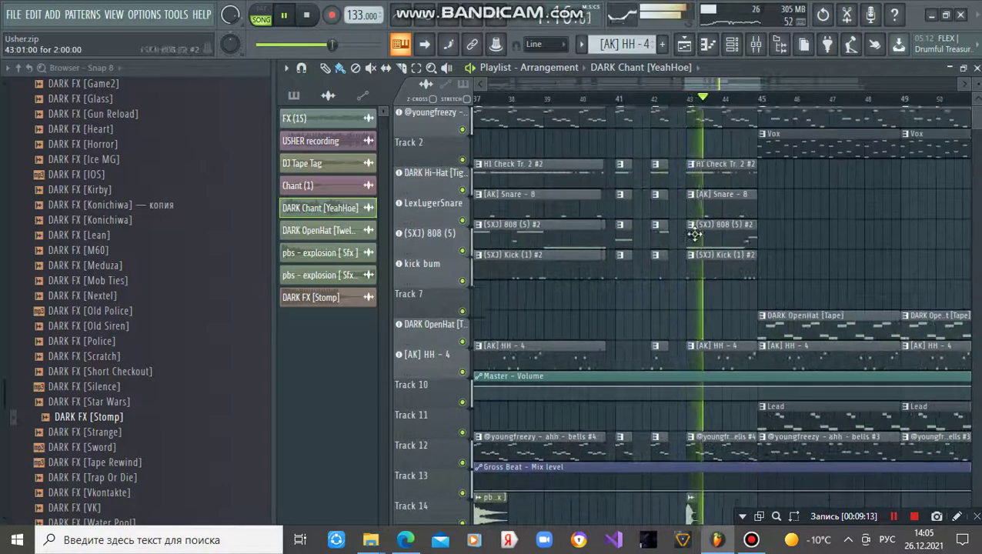
{"action": "scroll", "coordinate": [601, 335], "scroll_direction": "down", "scroll_amount": 3}
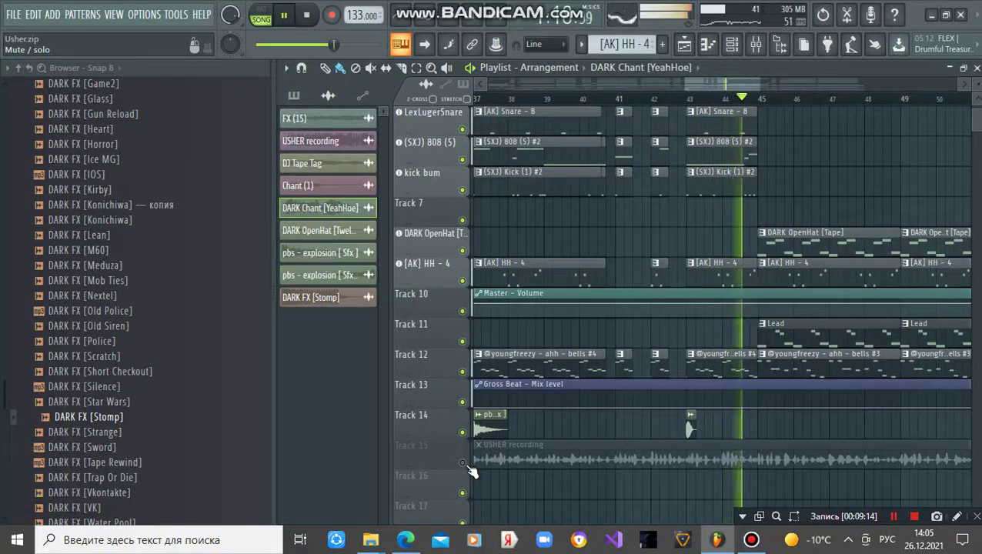
{"action": "scroll", "coordinate": [477, 460], "scroll_direction": "up", "scroll_amount": 3}
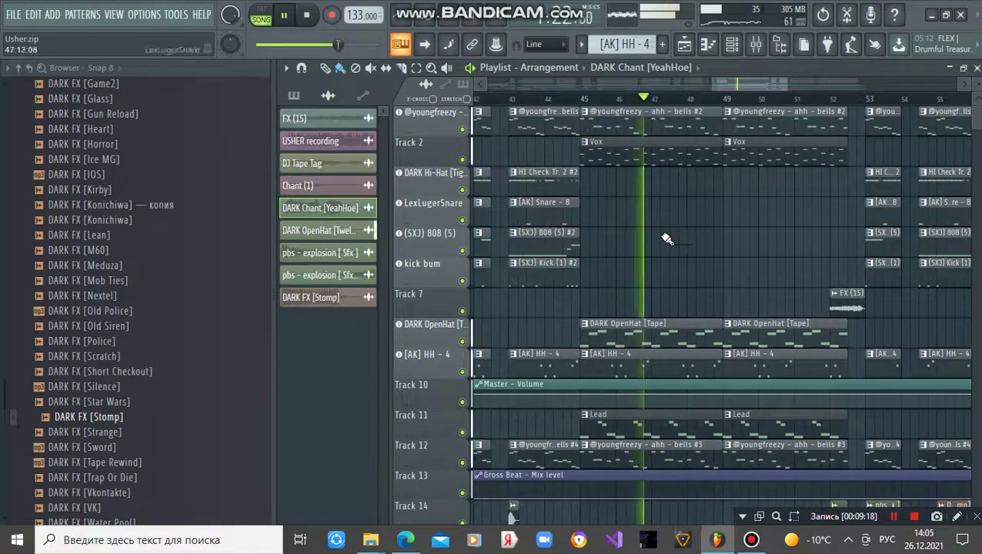
{"action": "scroll", "coordinate": [470, 493], "scroll_direction": "down", "scroll_amount": 2}
{"action": "left_click", "coordinate": [463, 493]}
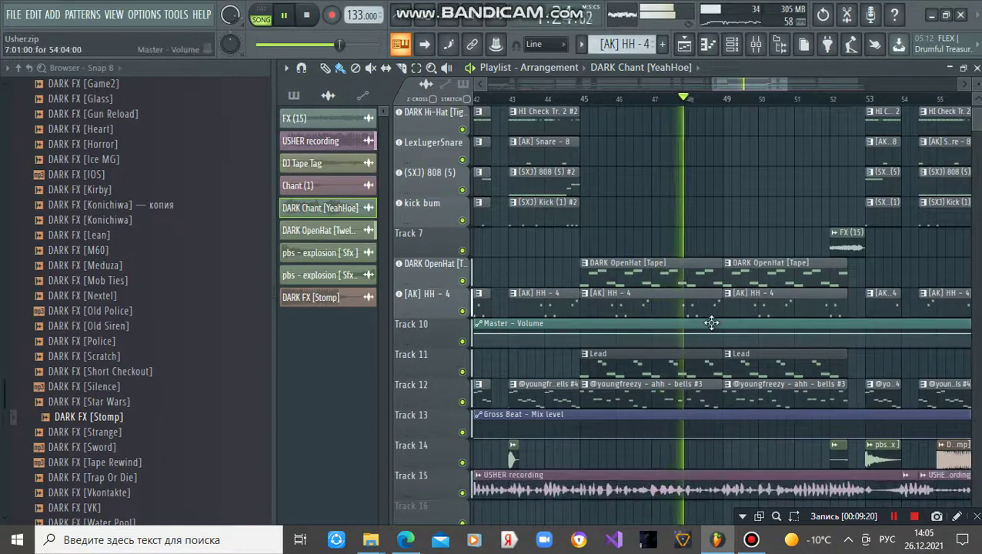
- Follow playback of the Vox, Lead and DARK OpenHat clips with the vocal recording from bar 48 to bar 51
{"action": "scroll", "coordinate": [812, 238], "scroll_direction": "up", "scroll_amount": 2}
{"action": "scroll", "coordinate": [808, 237], "scroll_direction": "down", "scroll_amount": 1}
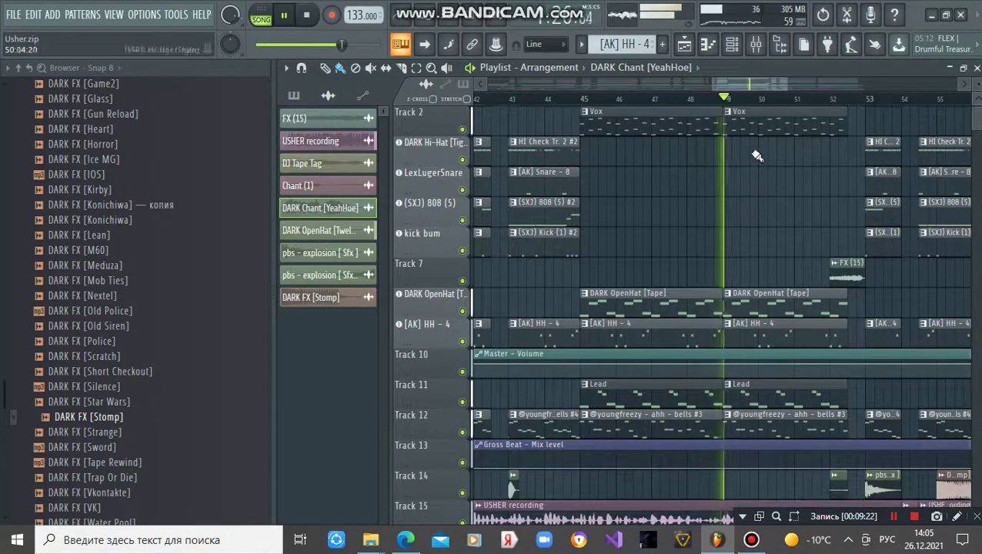
{"action": "scroll", "coordinate": [725, 90], "scroll_direction": "down", "scroll_amount": 1}
{"action": "scroll", "coordinate": [713, 119], "scroll_direction": "up", "scroll_amount": 1}
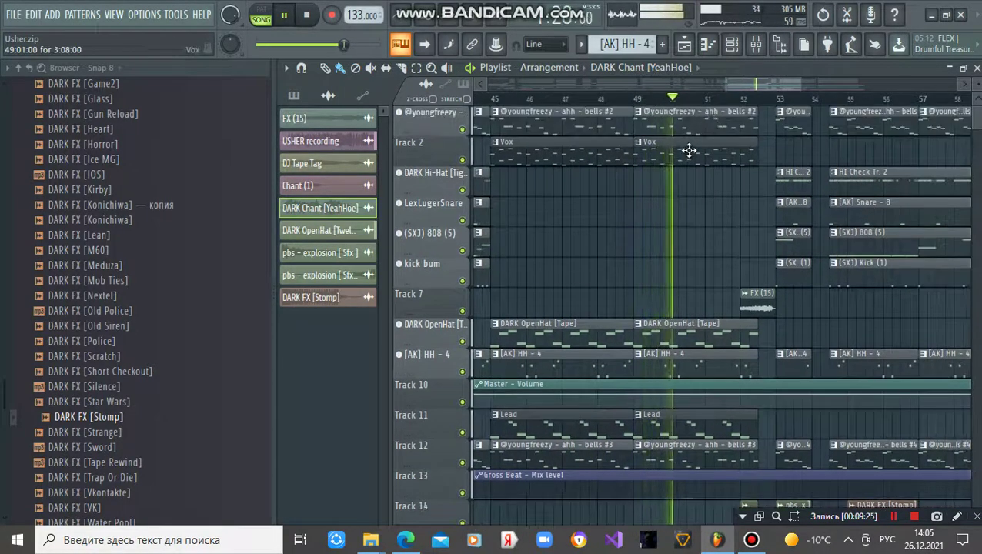
{"action": "scroll", "coordinate": [679, 174], "scroll_direction": "down", "scroll_amount": 1}
{"action": "scroll", "coordinate": [679, 174], "scroll_direction": "up", "scroll_amount": 1}
{"action": "scroll", "coordinate": [542, 318], "scroll_direction": "down", "scroll_amount": 2}
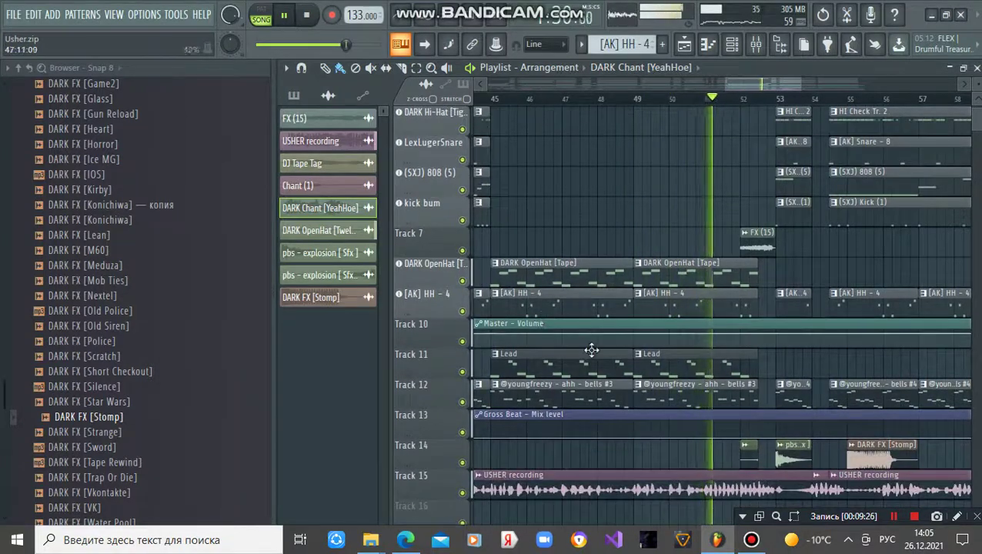
- Mute Track 15 with the USHER recording and follow the instrumental across the tracks from bar 53 to bar 57
{"action": "left_click", "coordinate": [463, 493]}
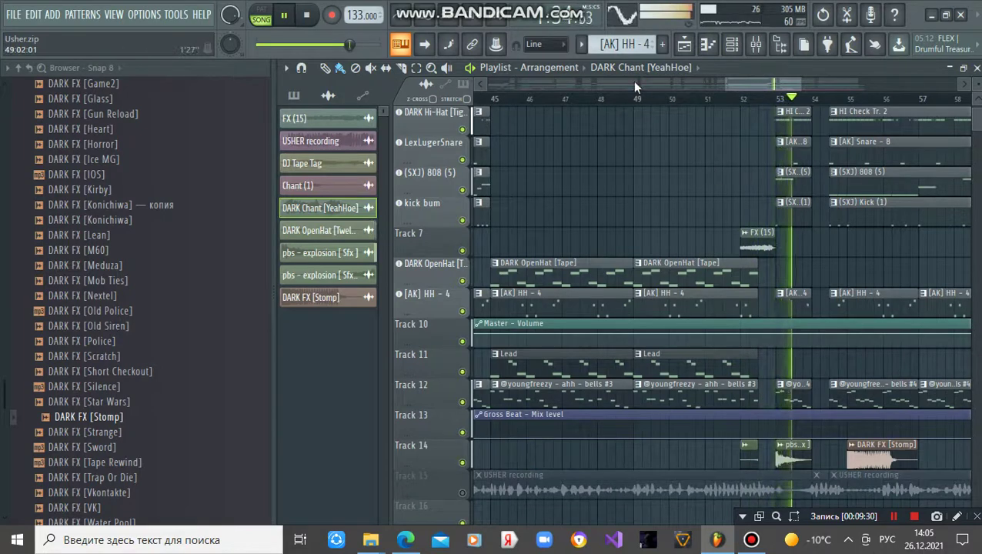
{"action": "scroll", "coordinate": [662, 147], "scroll_direction": "up", "scroll_amount": 2}
{"action": "scroll", "coordinate": [677, 83], "scroll_direction": "down", "scroll_amount": 1}
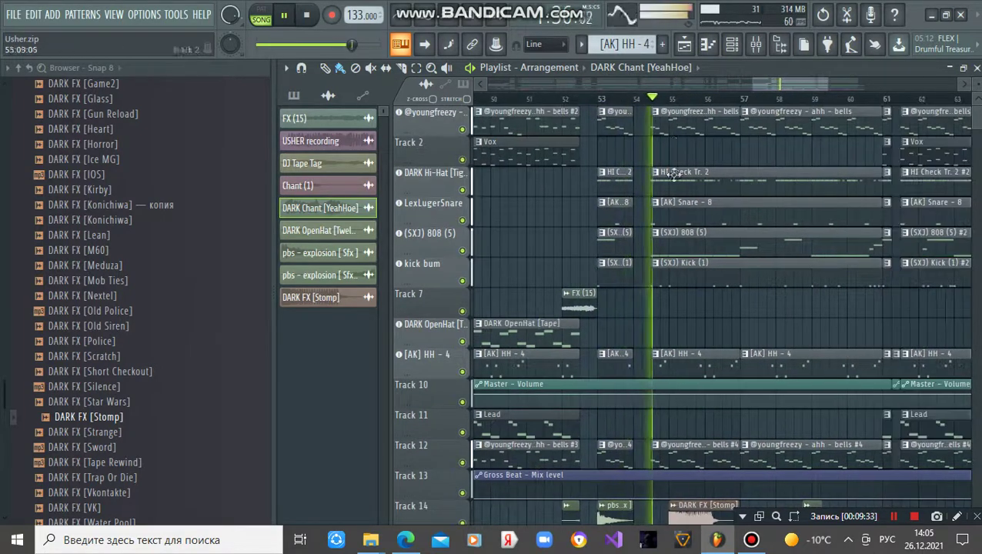
{"action": "scroll", "coordinate": [673, 195], "scroll_direction": "down", "scroll_amount": 1}
{"action": "scroll", "coordinate": [673, 197], "scroll_direction": "up", "scroll_amount": 1}
{"action": "scroll", "coordinate": [673, 197], "scroll_direction": "down", "scroll_amount": 1}
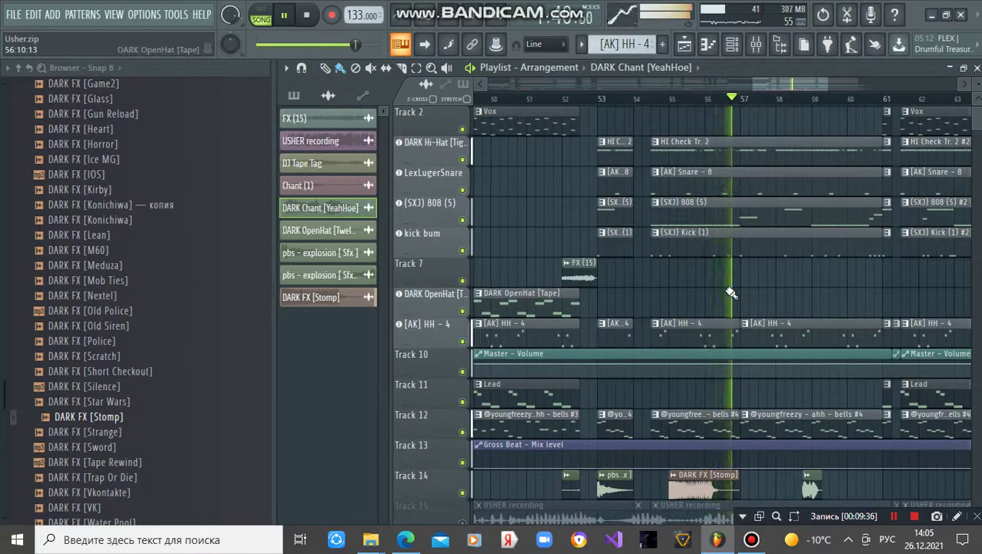
{"action": "scroll", "coordinate": [678, 334], "scroll_direction": "up", "scroll_amount": 1}
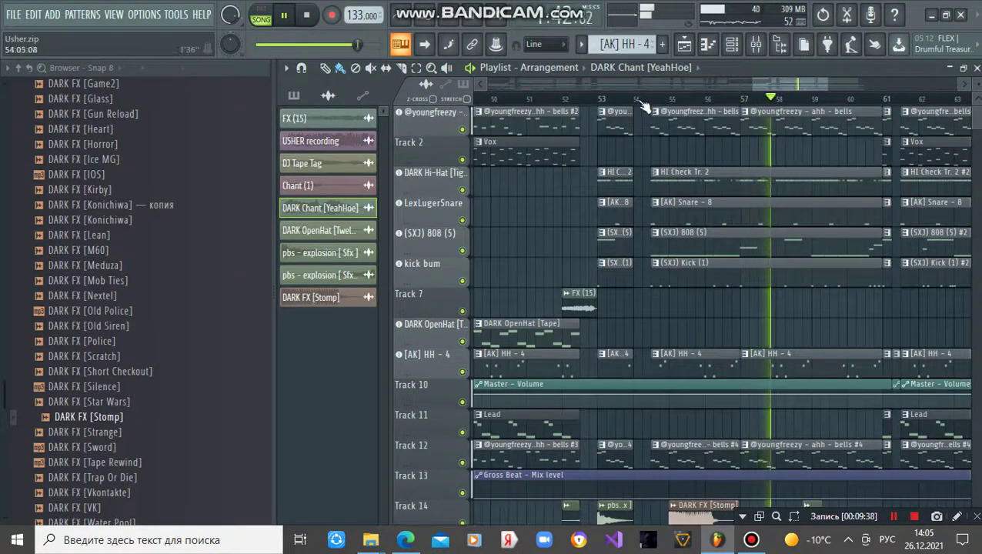
- Follow playback from bar 58 to bar 60 and unmute Track 15 with the USHER recording
{"action": "scroll", "coordinate": [640, 87], "scroll_direction": "down", "scroll_amount": 2}
{"action": "scroll", "coordinate": [616, 272], "scroll_direction": "down", "scroll_amount": 2}
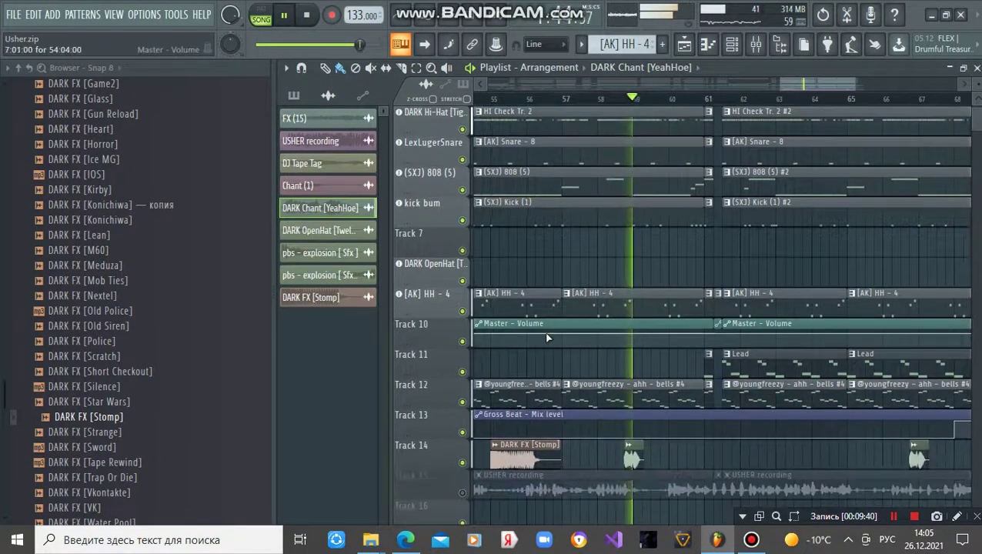
{"action": "scroll", "coordinate": [468, 479], "scroll_direction": "up", "scroll_amount": 1}
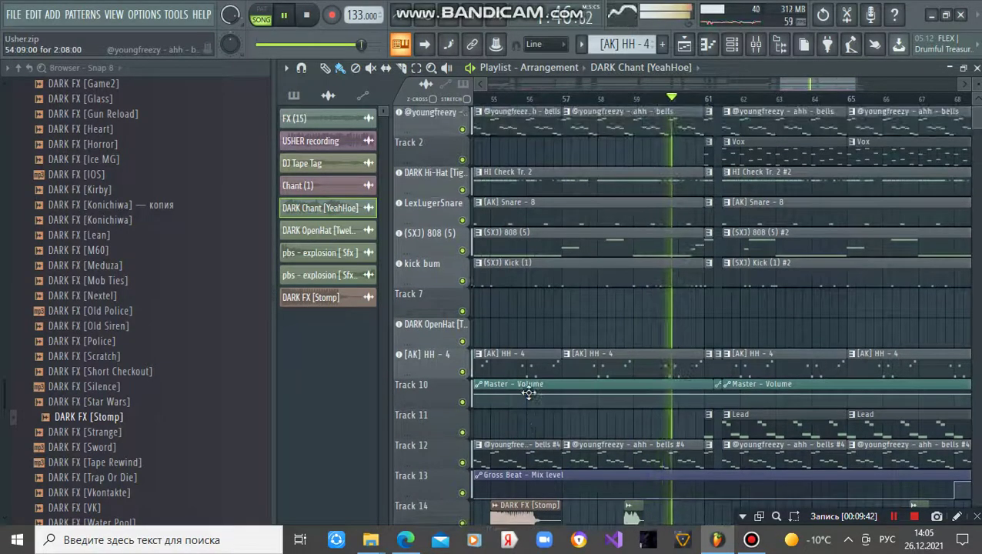
{"action": "left_click", "coordinate": [464, 524]}
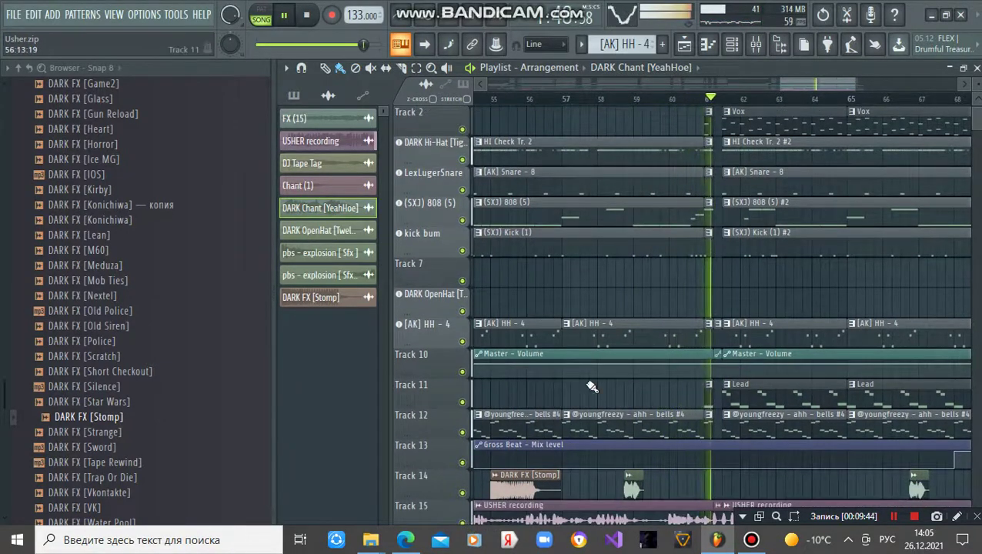
- Follow playback of the final section with the vocal recording from bar 61 to bar 63
{"action": "scroll", "coordinate": [731, 305], "scroll_direction": "down", "scroll_amount": 1}
{"action": "scroll", "coordinate": [731, 303], "scroll_direction": "up", "scroll_amount": 1}
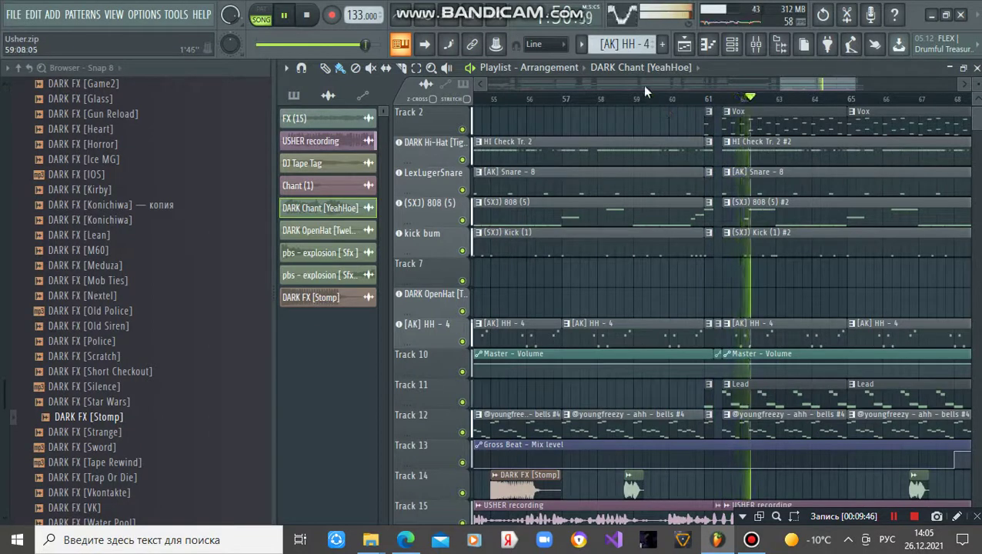
{"action": "scroll", "coordinate": [699, 104], "scroll_direction": "up", "scroll_amount": 1}
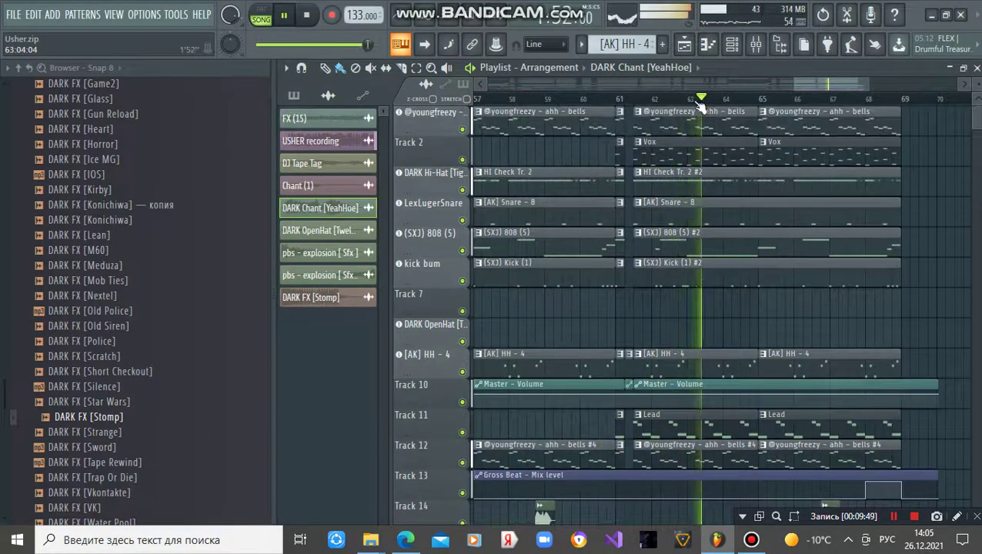
{"action": "scroll", "coordinate": [700, 106], "scroll_direction": "down", "scroll_amount": 2}
{"action": "scroll", "coordinate": [675, 270], "scroll_direction": "down", "scroll_amount": 2}
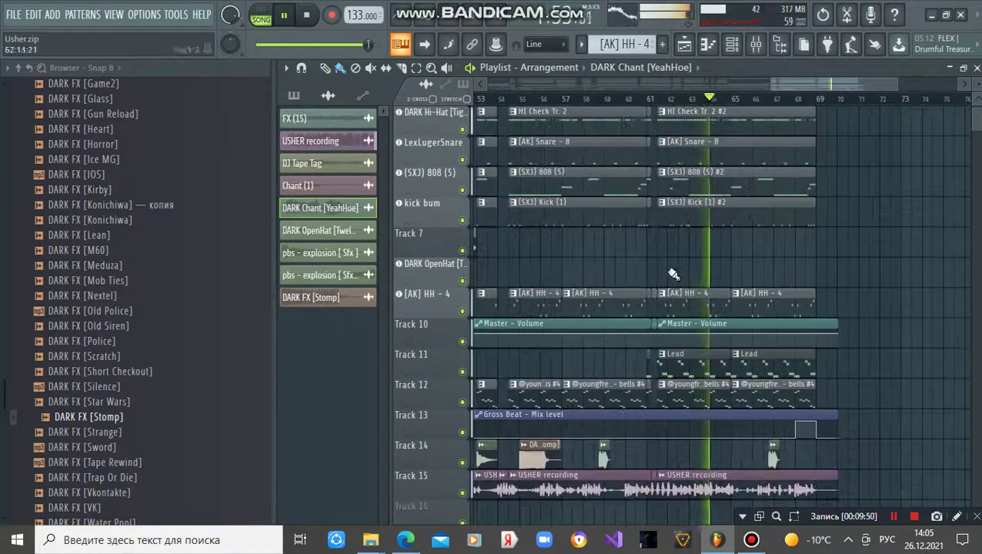
- Mute Track 15 with the USHER recording and follow the instrumental through the last clips up to bar 69
{"action": "left_click", "coordinate": [464, 493]}
{"action": "scroll", "coordinate": [916, 291], "scroll_direction": "up", "scroll_amount": 2}
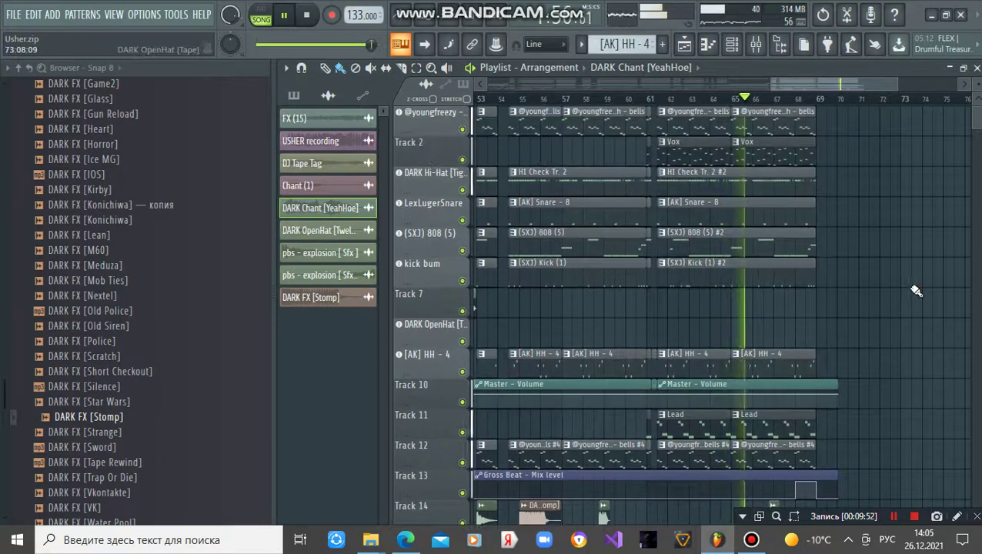
{"action": "scroll", "coordinate": [916, 291], "scroll_direction": "down", "scroll_amount": 2}
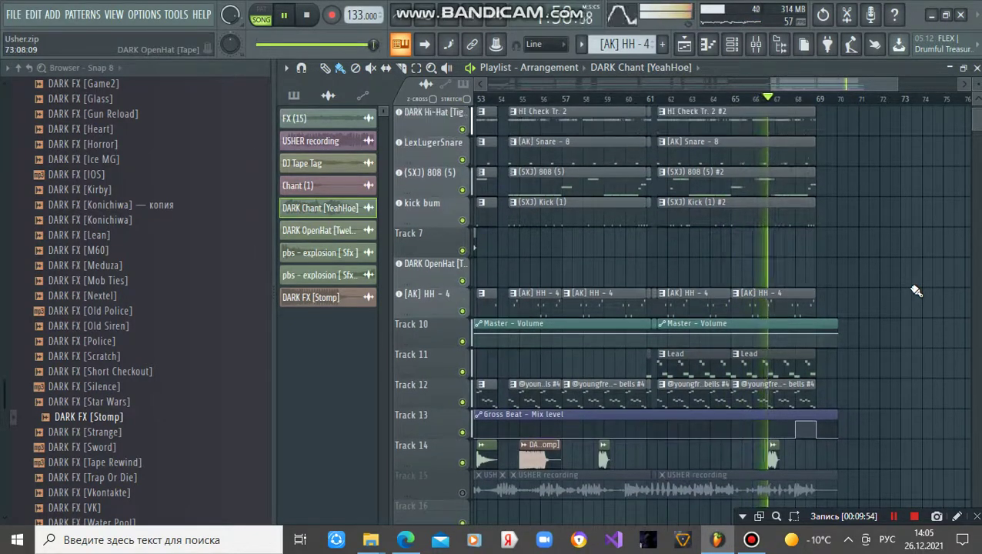
{"action": "scroll", "coordinate": [917, 291], "scroll_direction": "up", "scroll_amount": 2}
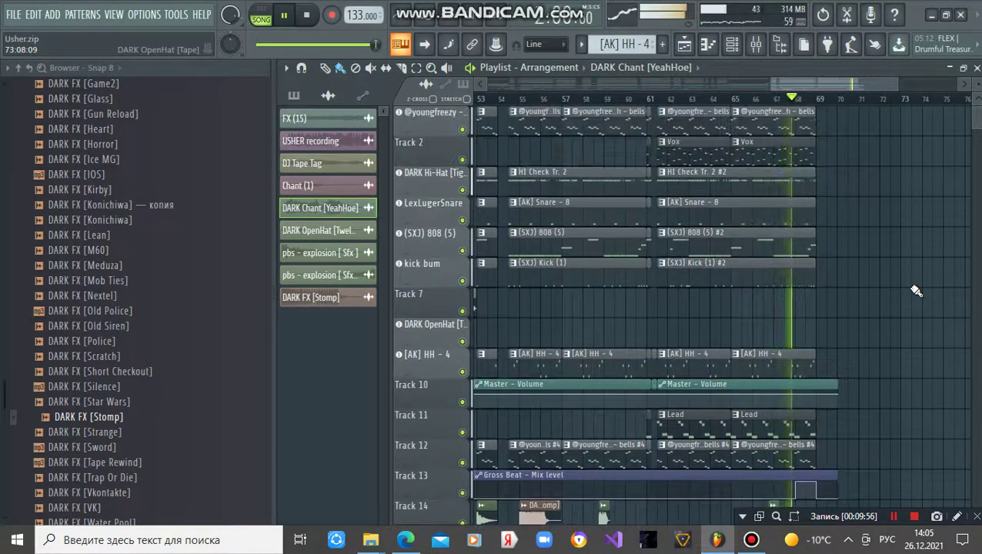
{"action": "scroll", "coordinate": [916, 291], "scroll_direction": "down", "scroll_amount": 2}
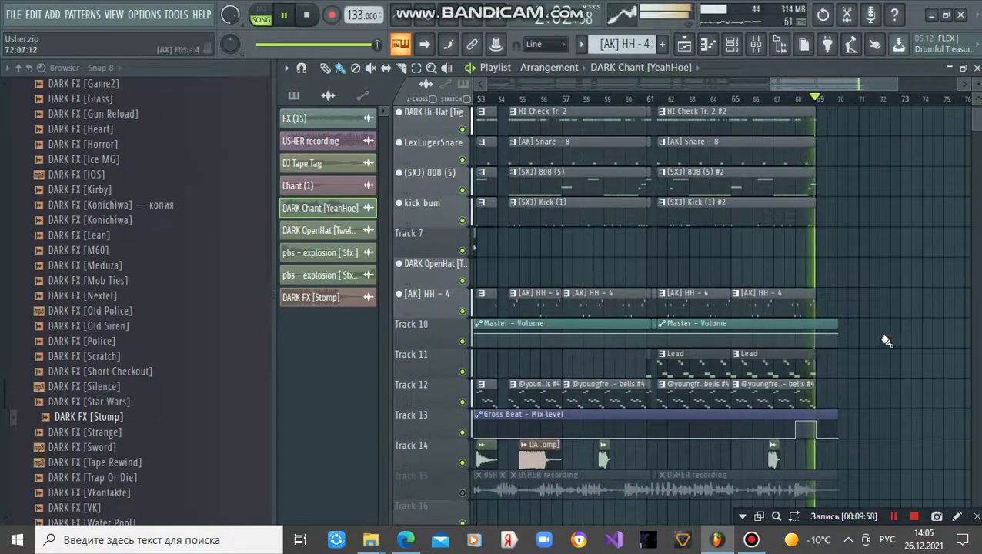